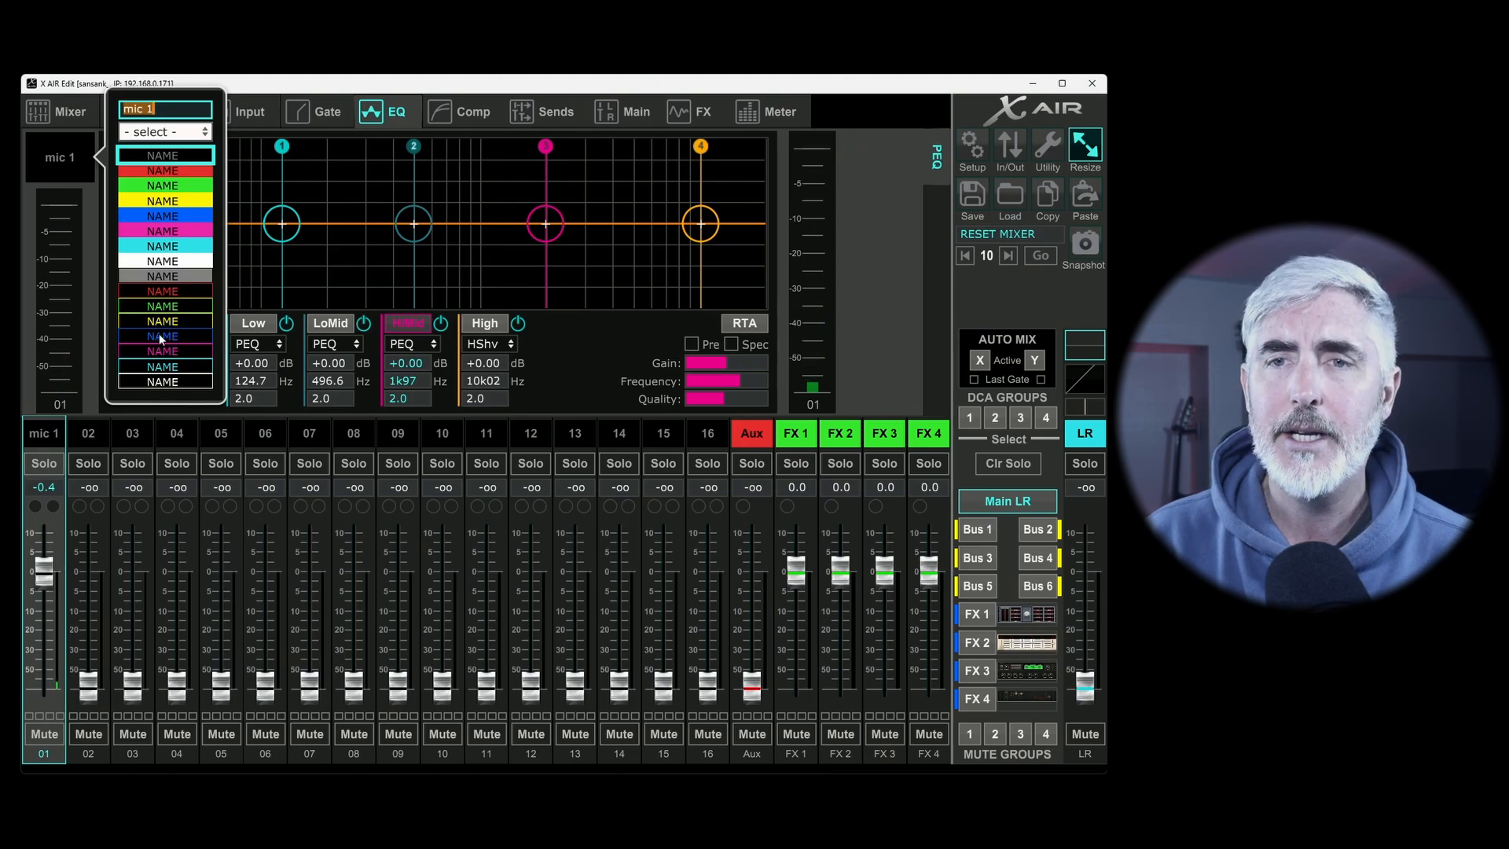
Give the mic 1 channel the blue-text-on-black name colour and raise its fader to about +0.6 dB.
left_click(164, 335)
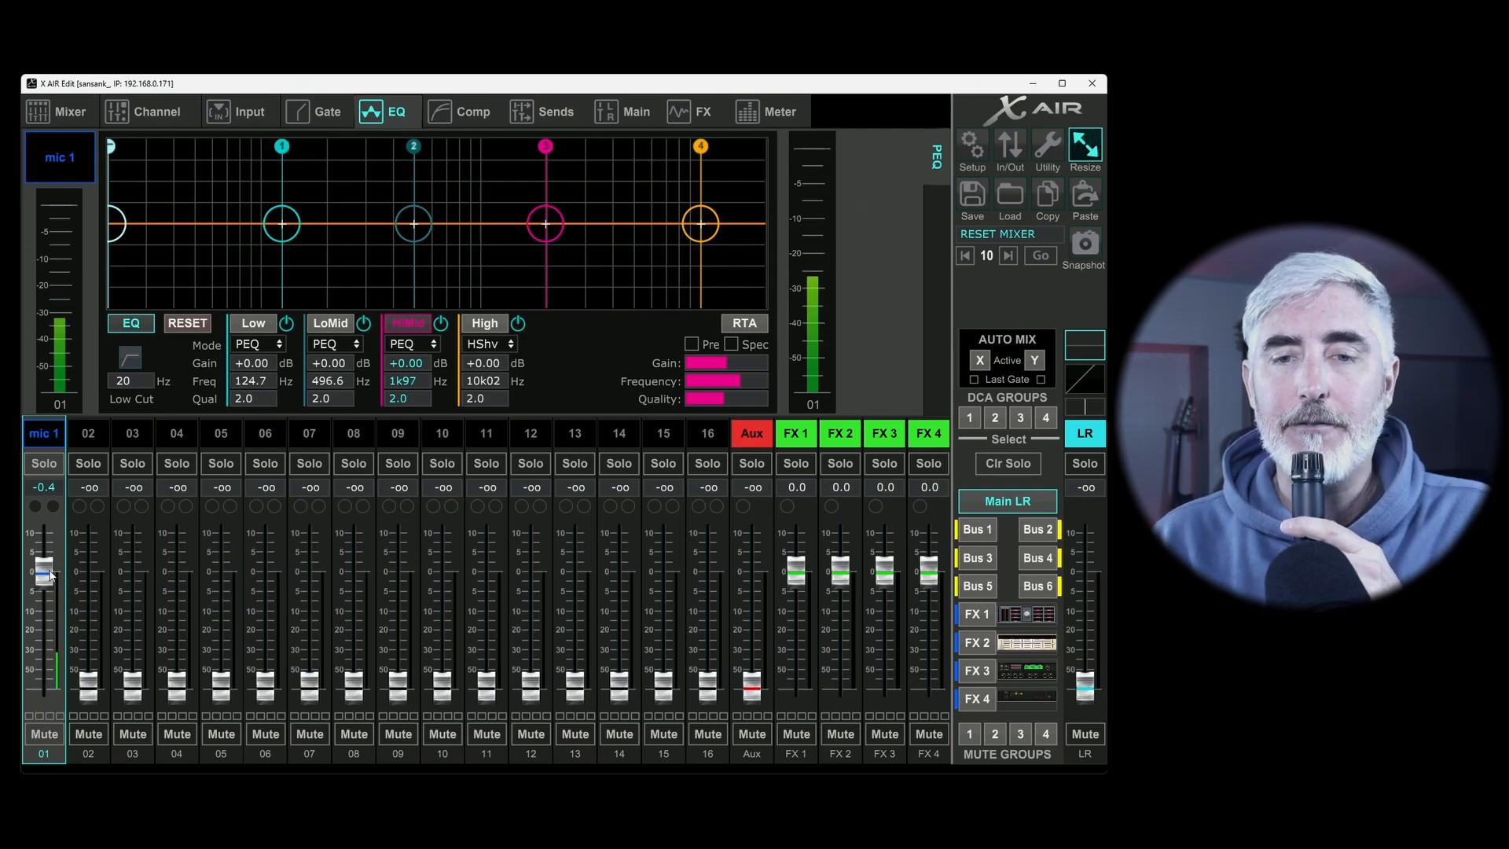
mouse_move(44, 572)
left_mouse_down()
mouse_move(44, 683)
mouse_move(44, 545)
mouse_move(73, 553)
mouse_move(66, 571)
left_mouse_up()
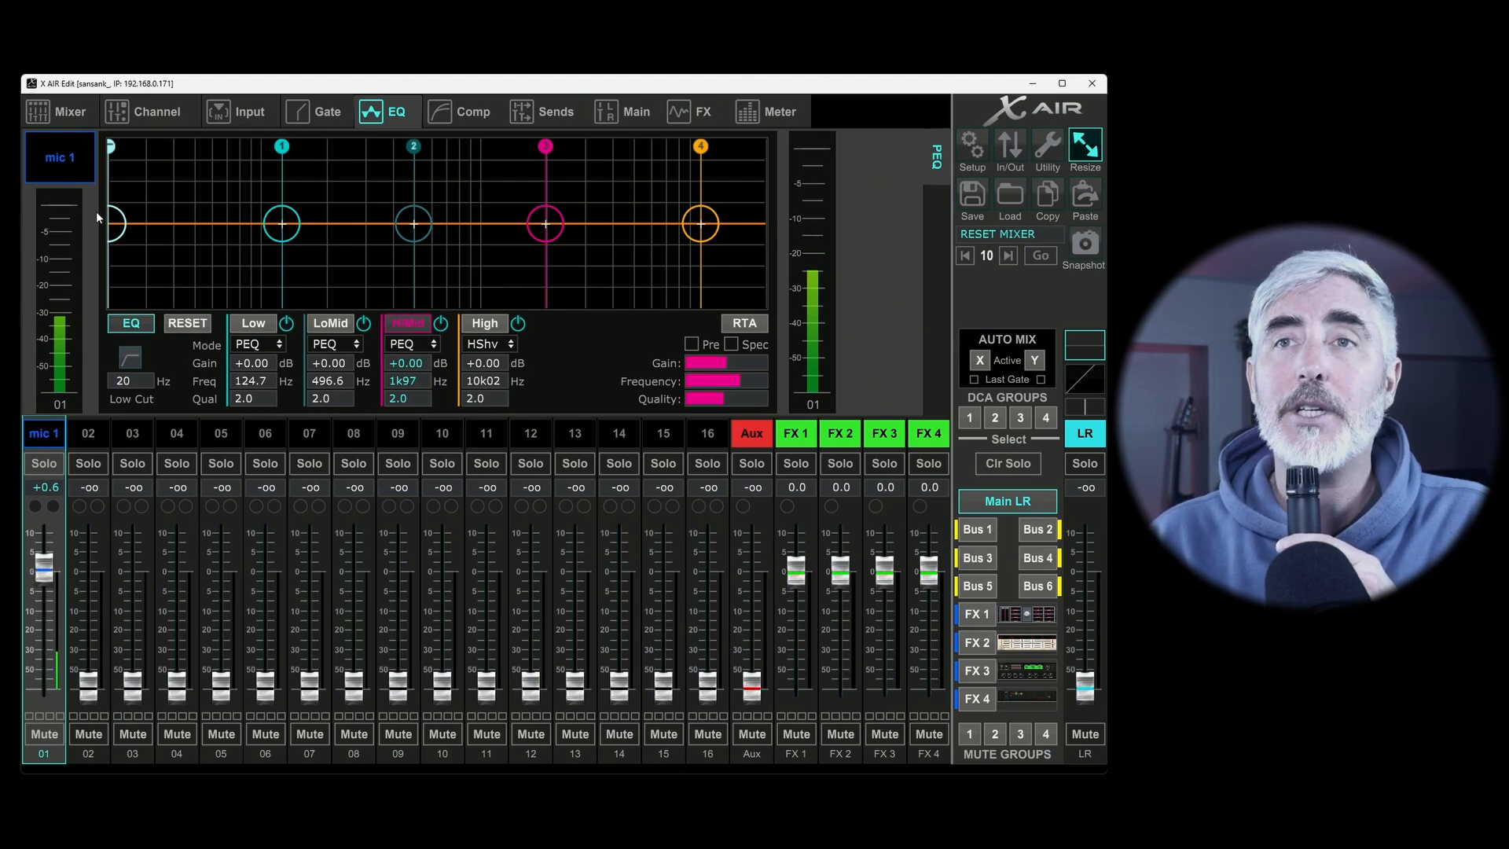
Set the mic 1 input's mic gain to about +47.5 dB.
left_click(251, 112)
mouse_move(262, 305)
left_mouse_down()
mouse_move(259, 383)
mouse_move(289, 454)
mouse_move(283, 299)
left_mouse_up()
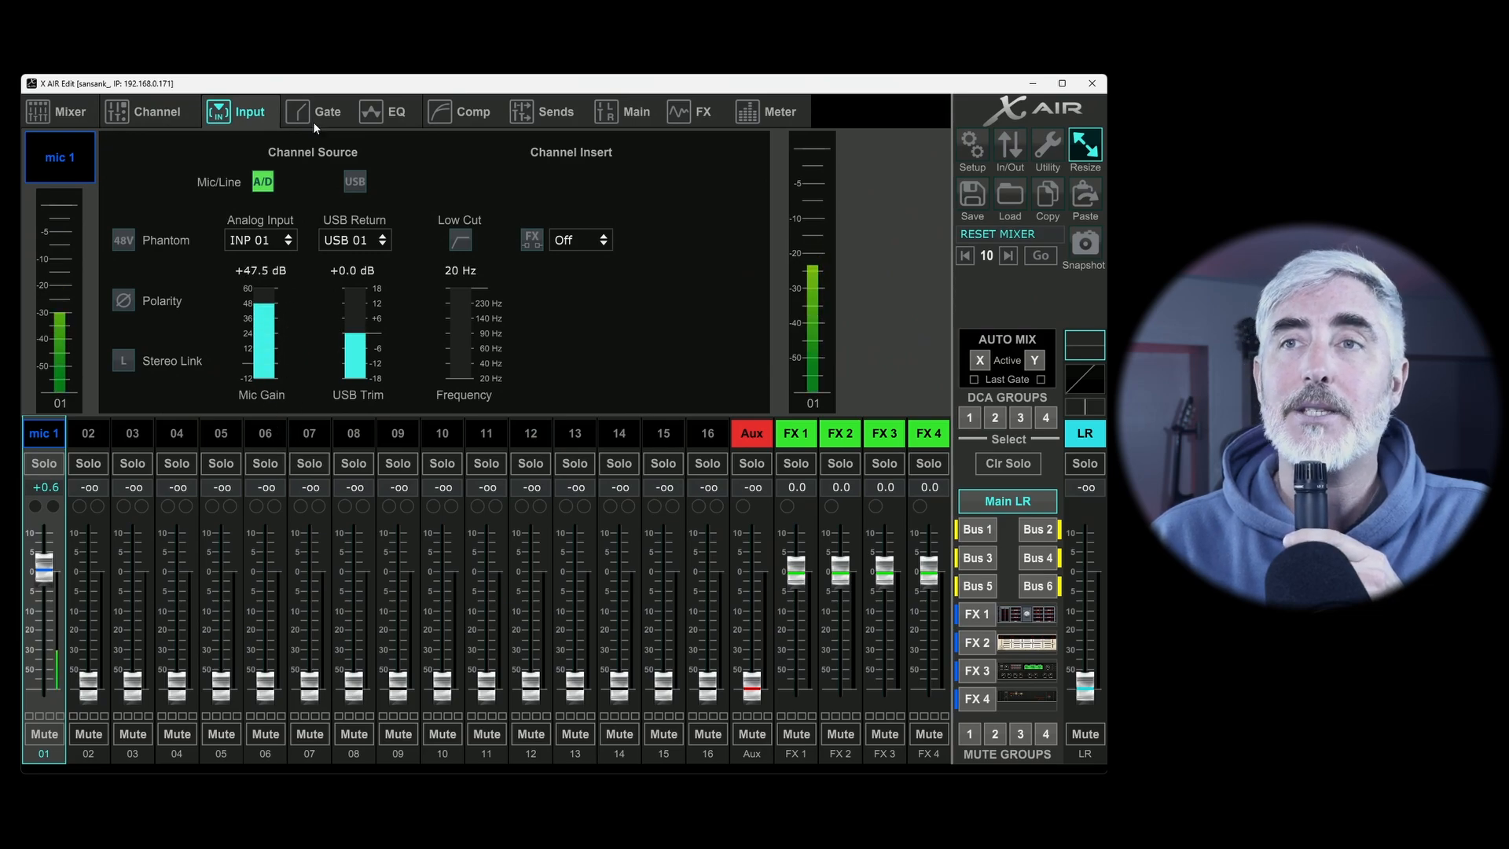
Open the mic 1 channel's EQ and move its low cut frequency to about 24 Hz.
left_click(385, 115)
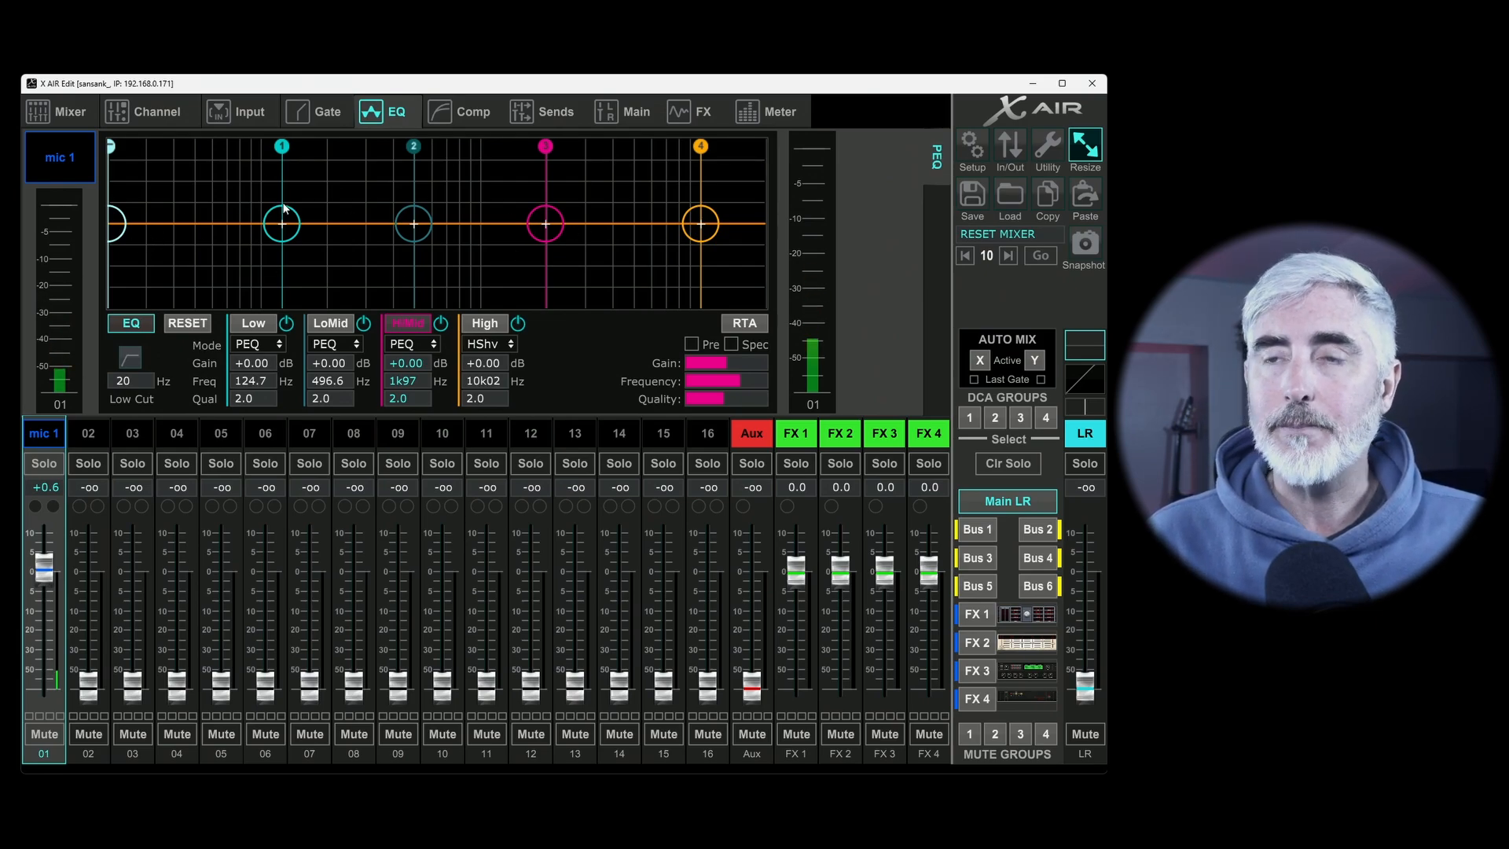
mouse_move(123, 226)
left_mouse_down()
mouse_move(147, 227)
mouse_move(125, 229)
left_mouse_up()
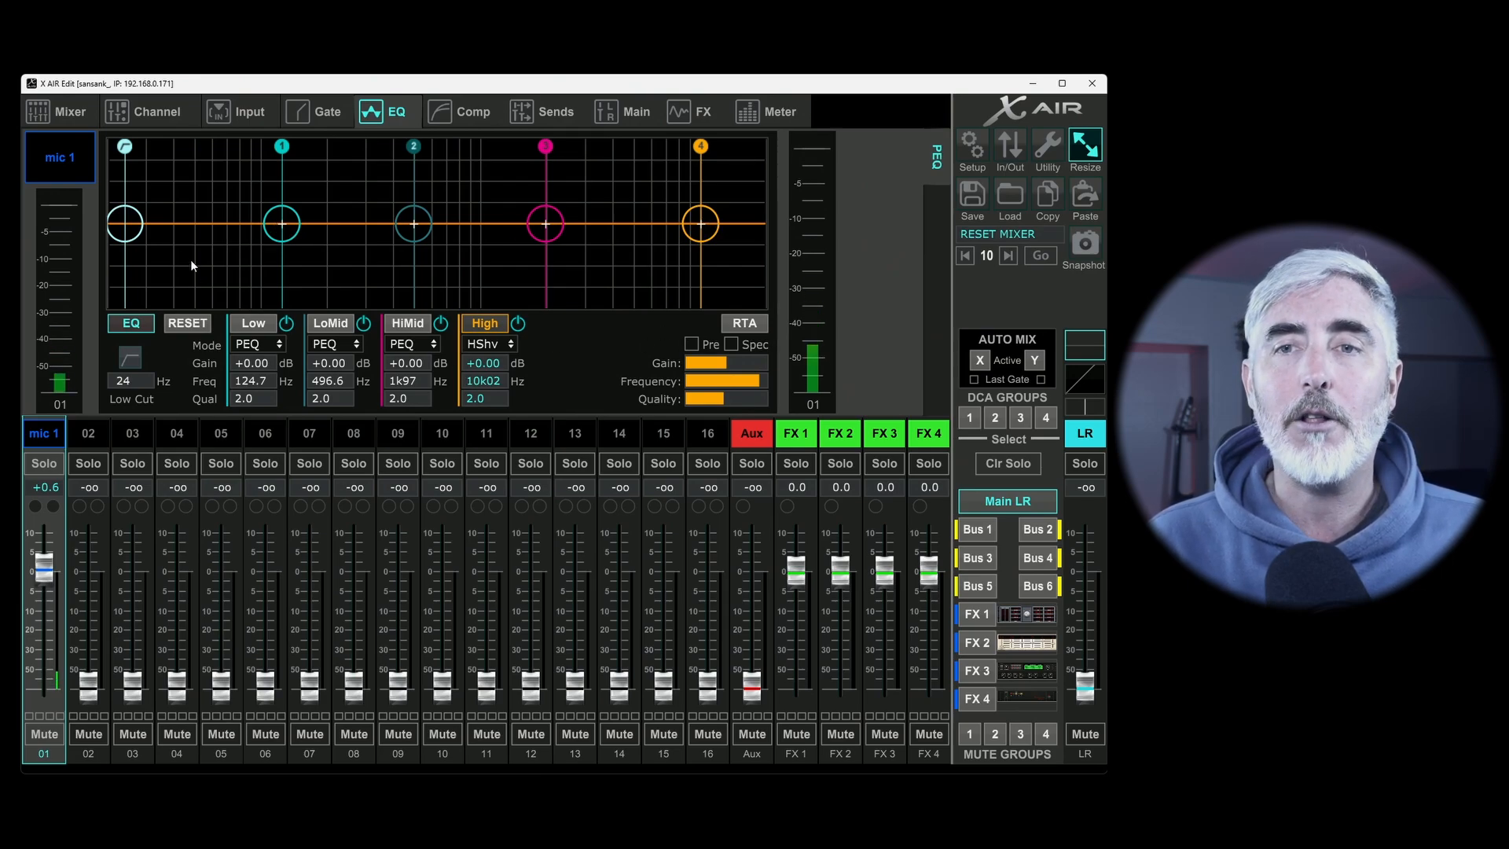
left_click(131, 323)
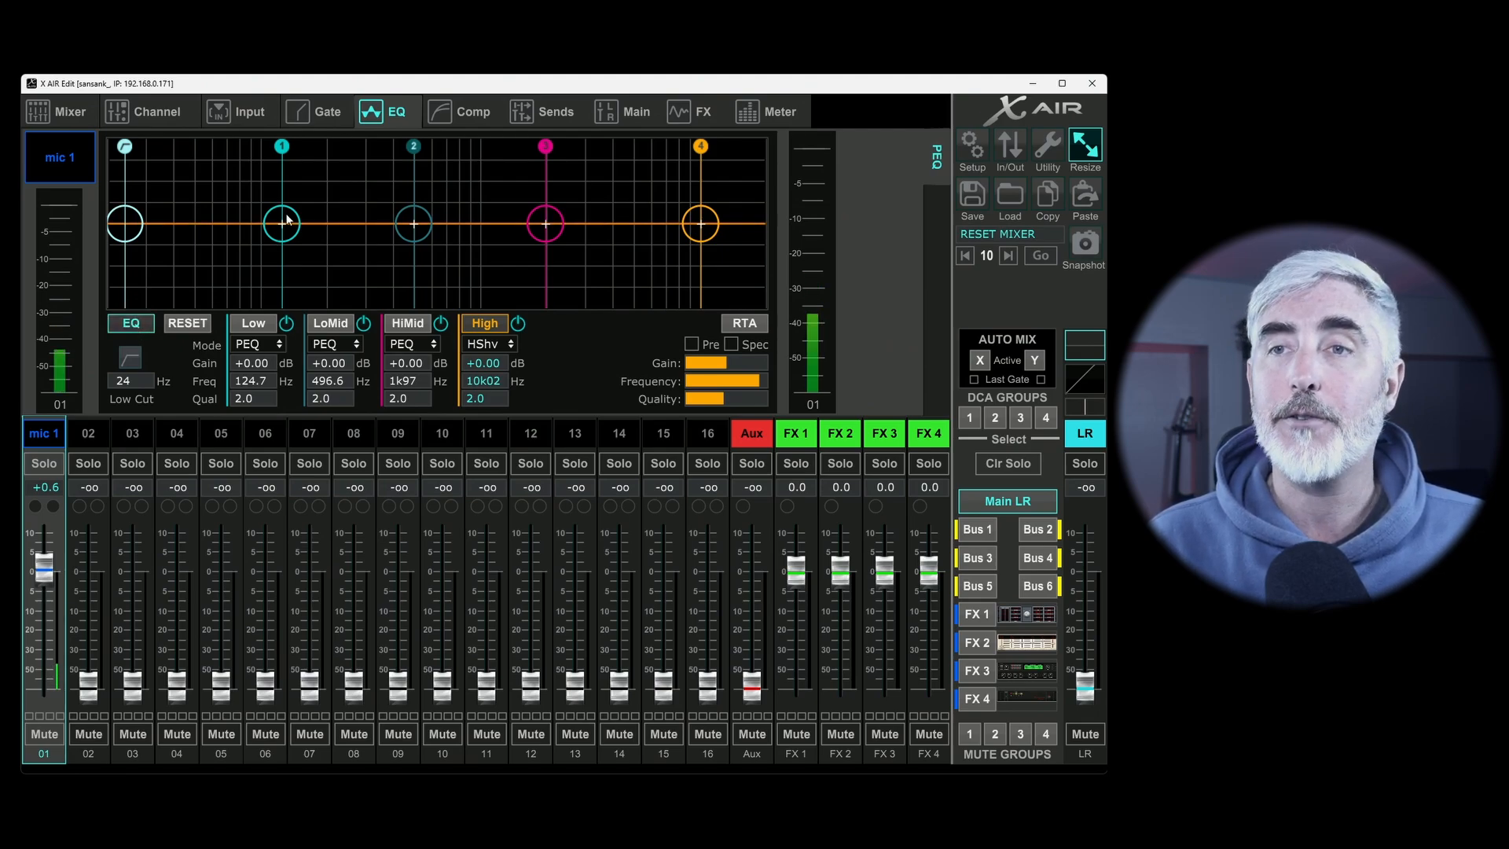
Set the Low band to about -11 dB at 116 Hz, LoMid to +11.5 dB at 480 Hz and HiMid to -9 dB at 2.04 kHz.
left_click_drag(287, 221, 276, 270)
left_click_drag(413, 224, 411, 175)
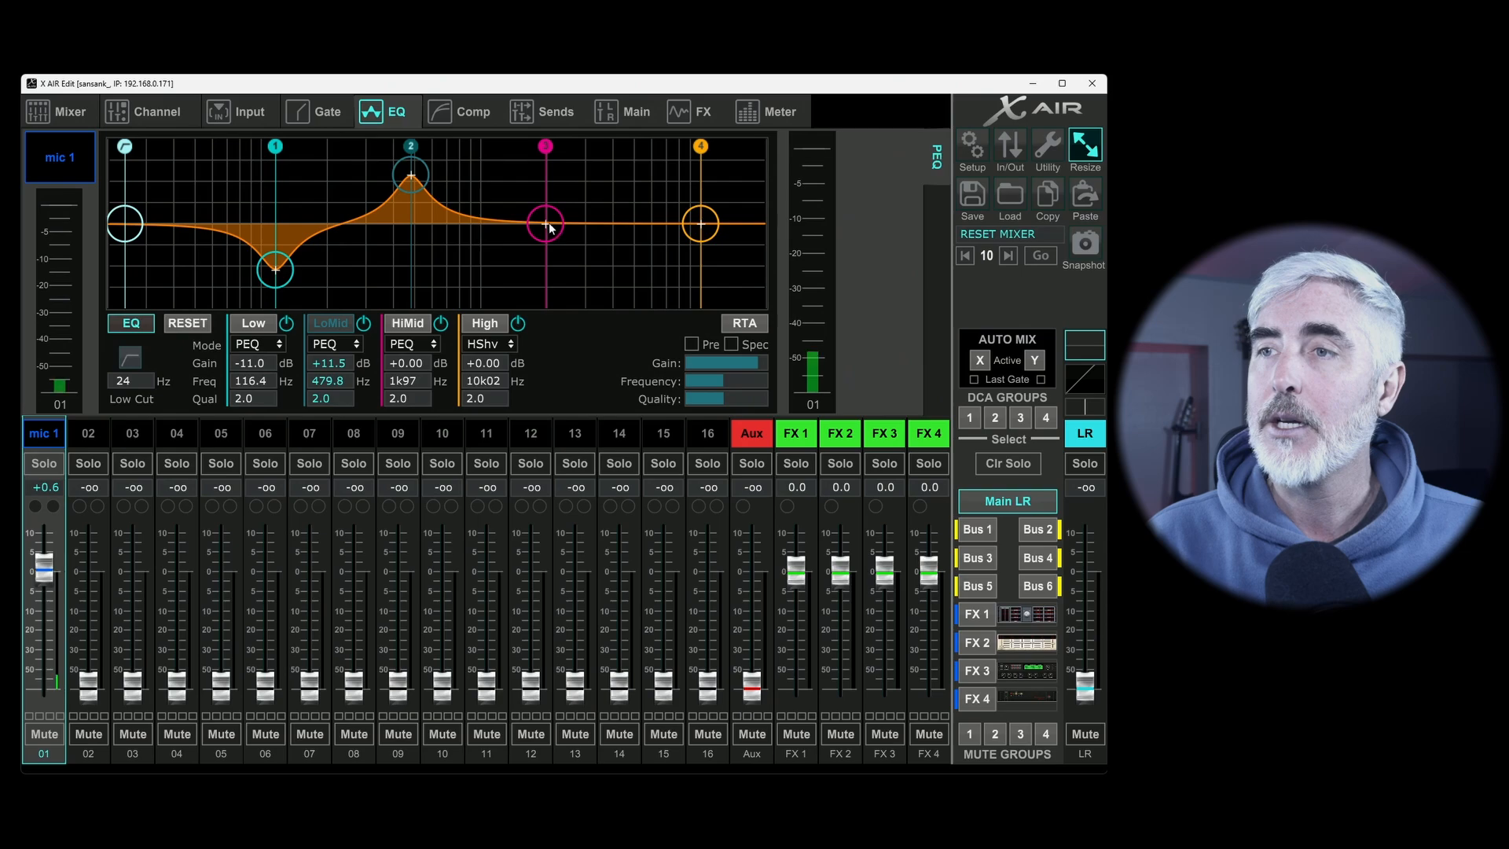
left_click_drag(549, 226, 548, 260)
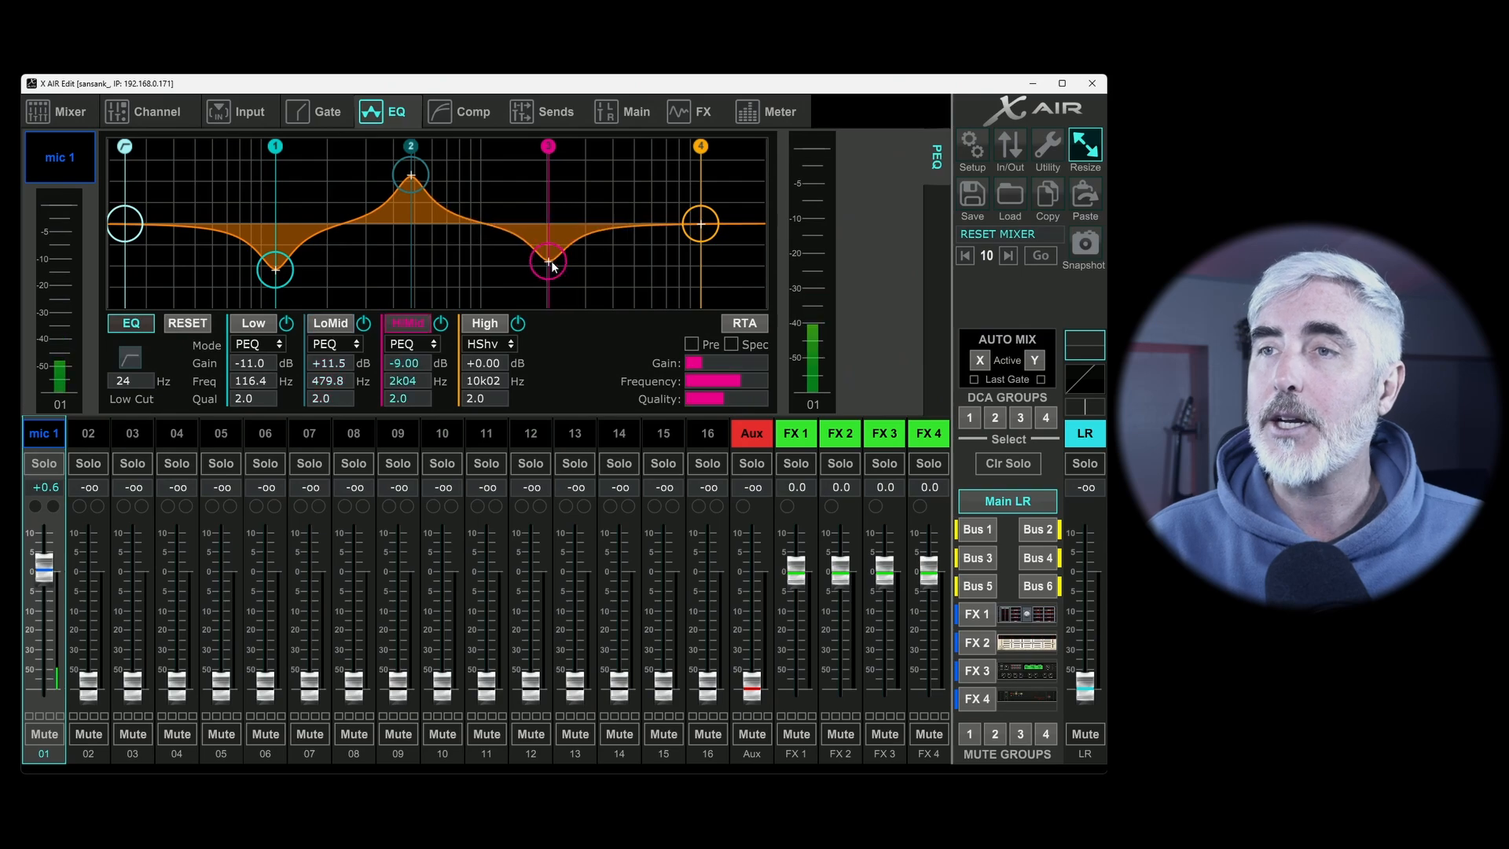
Bypass the mic 1 EQ, reset its bands to flat, and switch the EQ back on.
left_click(137, 335)
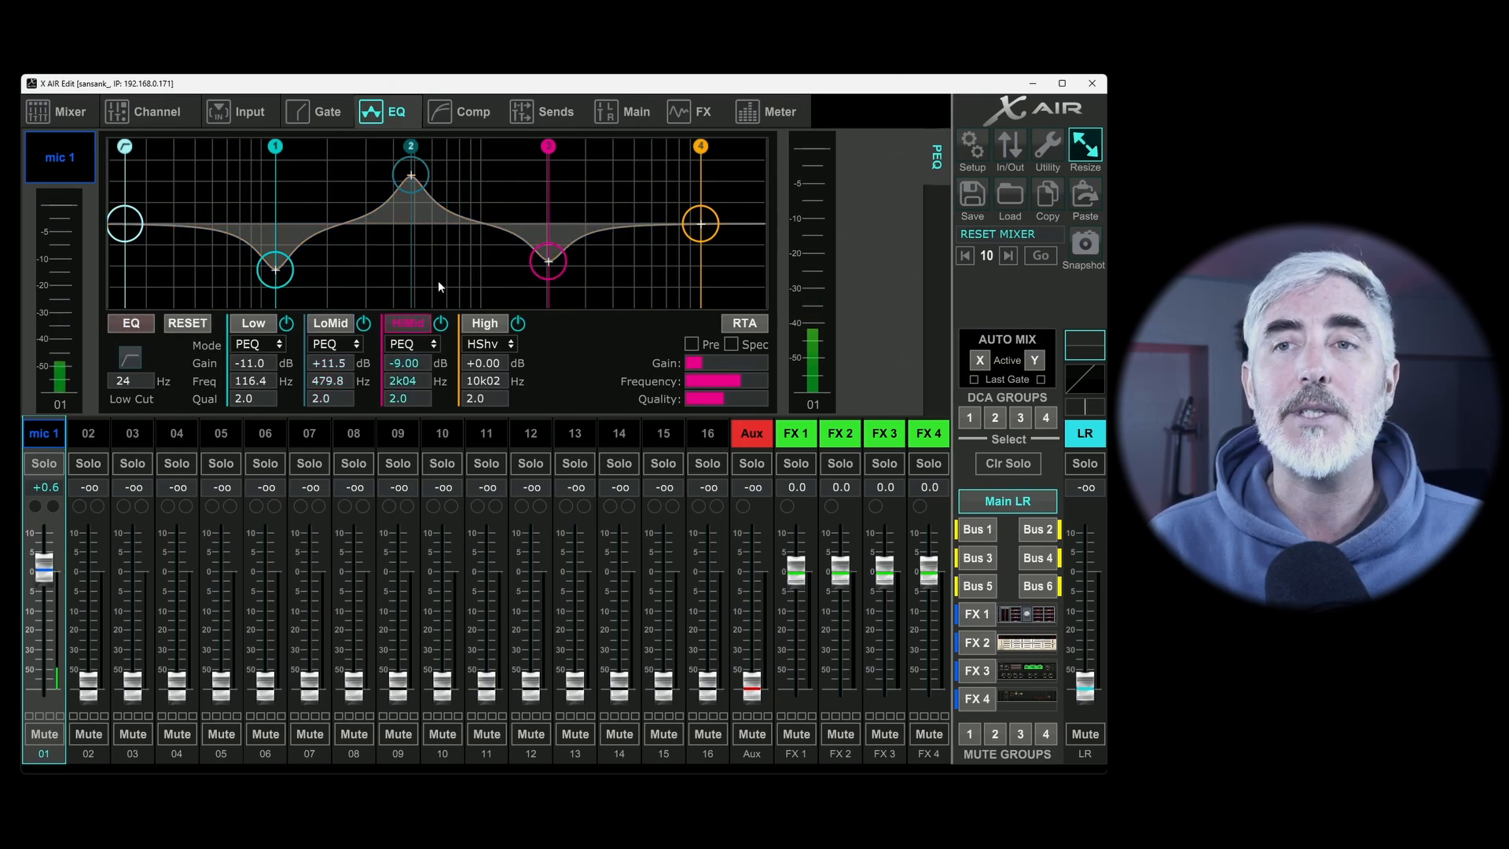
left_click(188, 323)
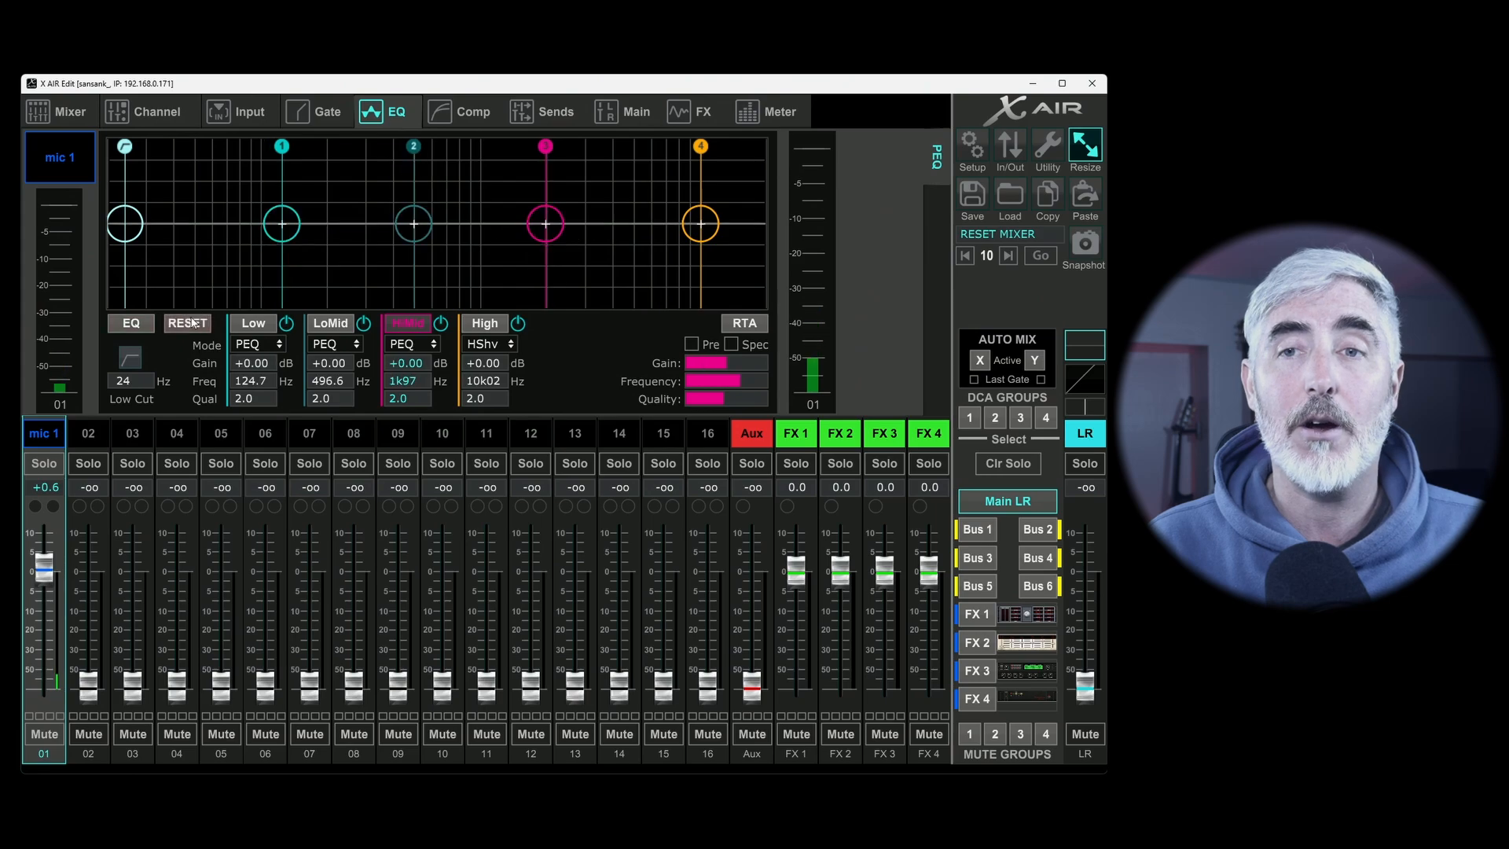
left_click(148, 325)
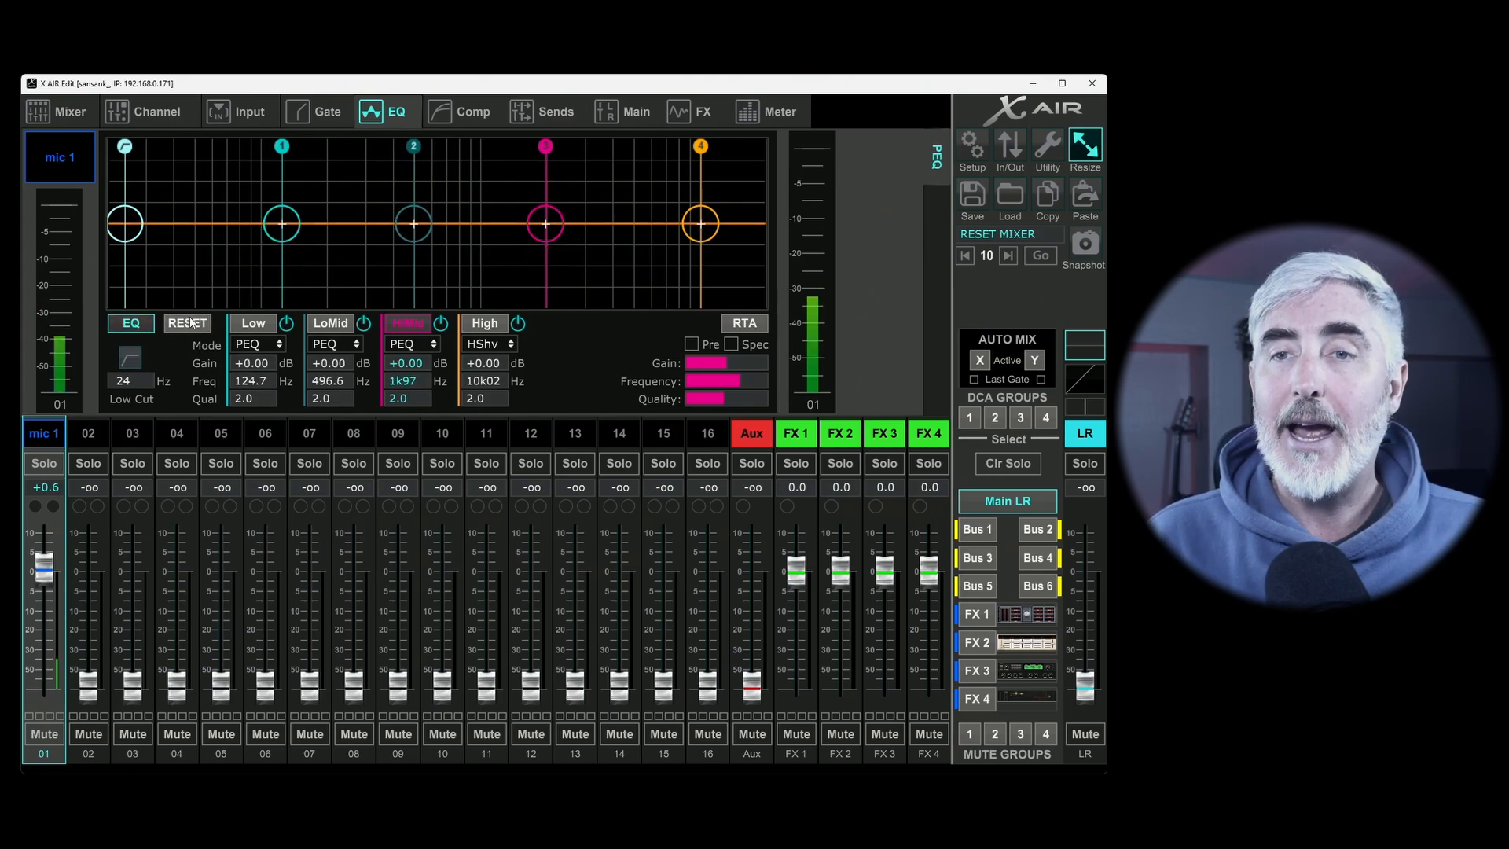
Shape the EQ bands with Low at about -7.5 dB, LoMid at +15 dB, HiMid at -7.5 dB and High at +3.5 dB.
left_click_drag(279, 219, 282, 252)
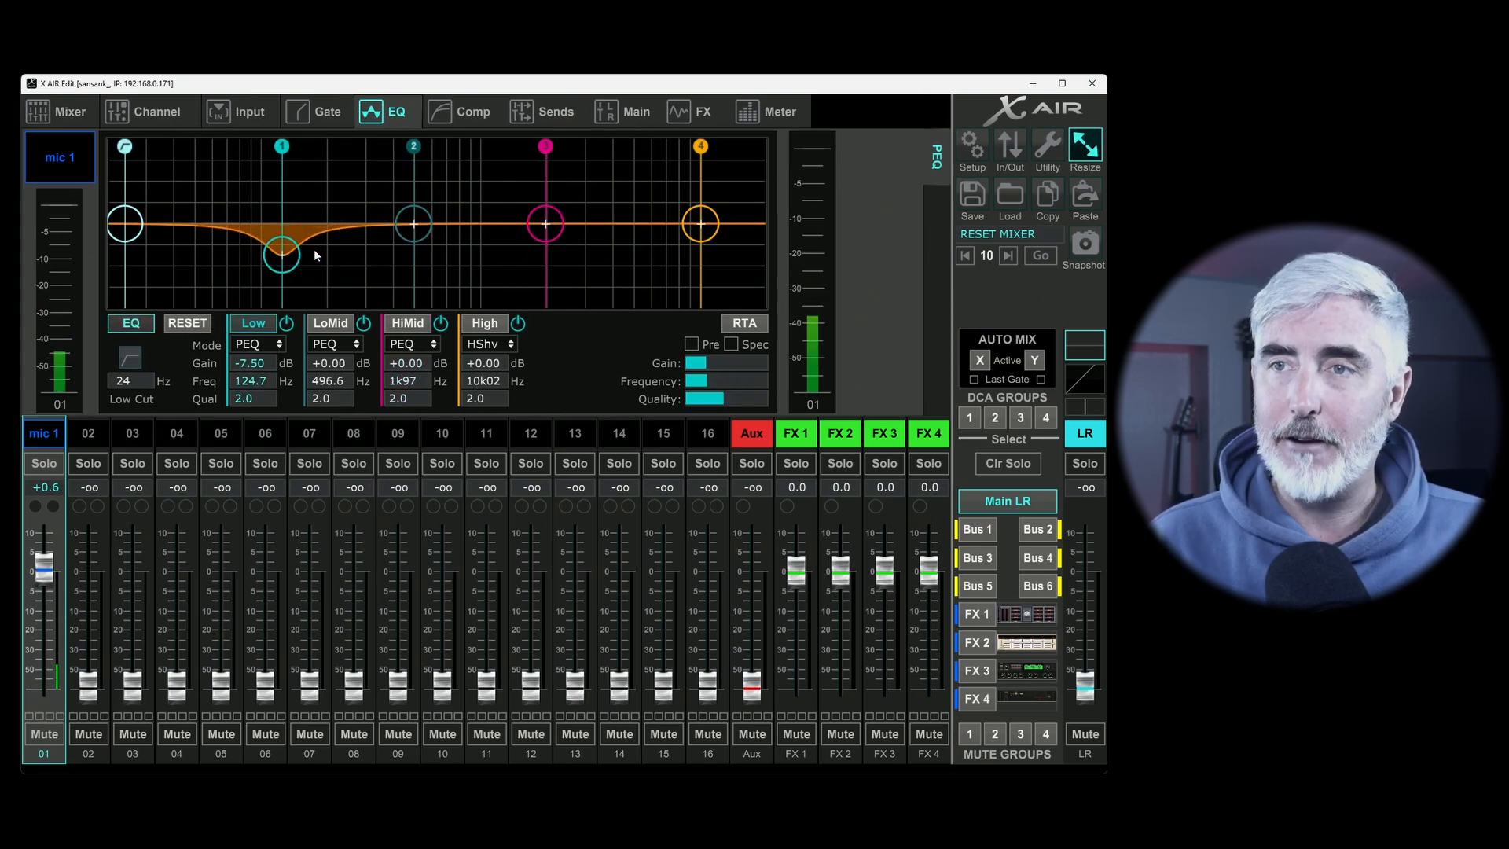
left_click_drag(413, 224, 407, 160)
left_click_drag(545, 224, 545, 255)
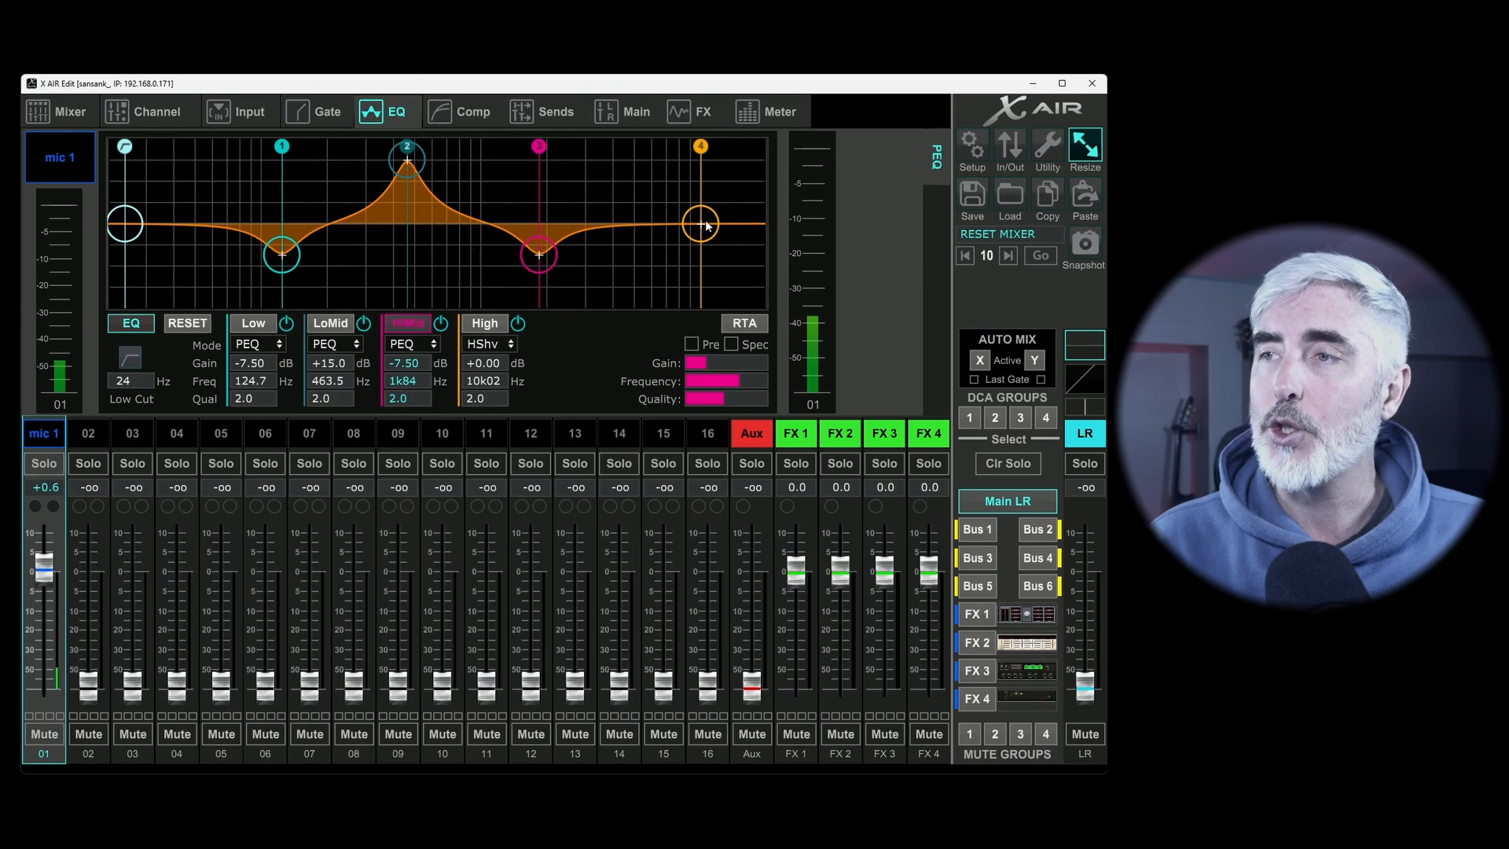
left_click_drag(700, 223, 677, 208)
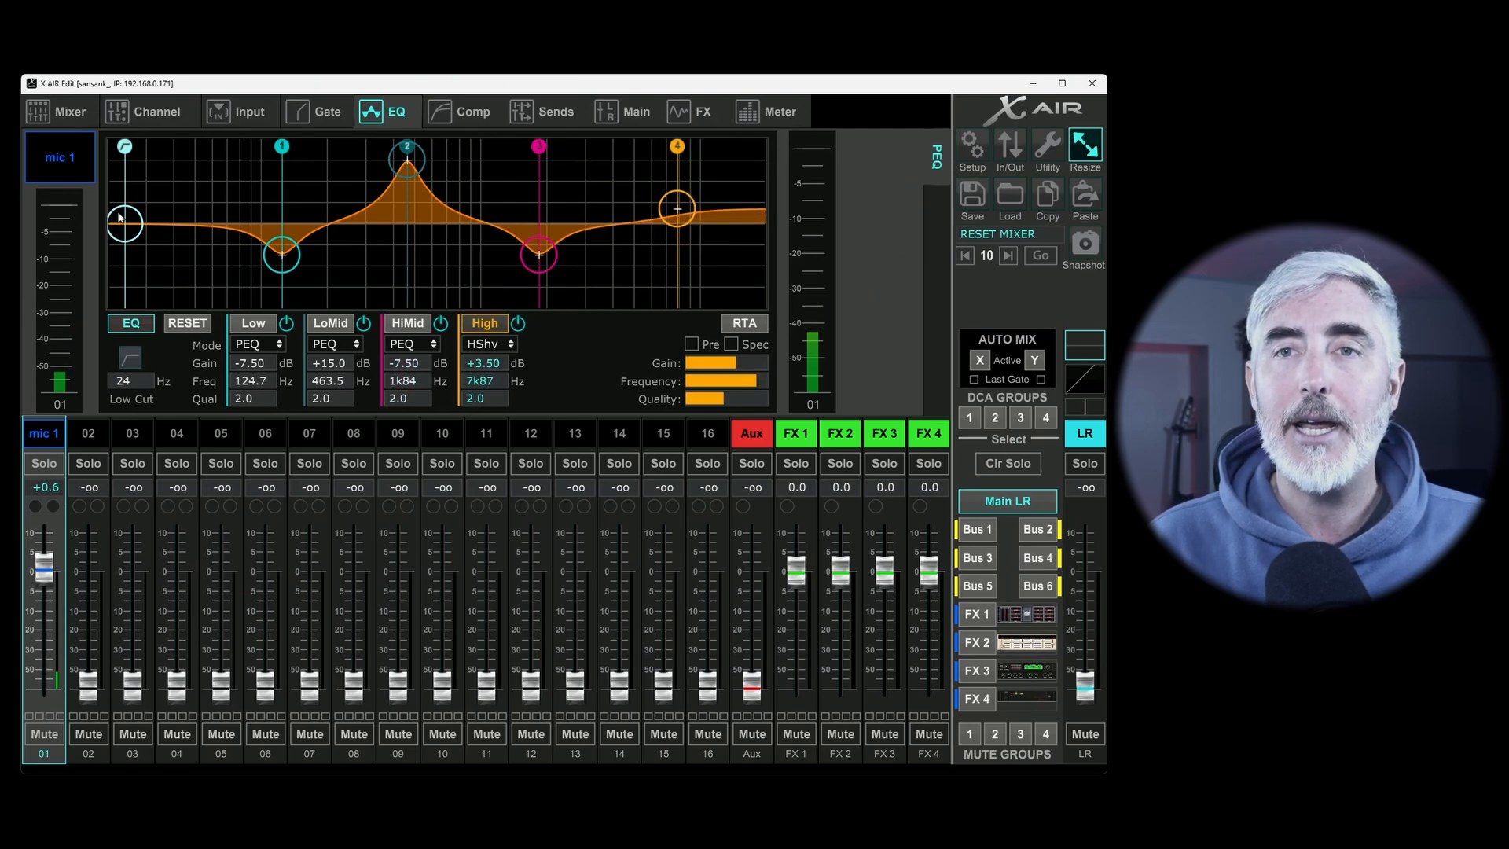
Enable the low cut at about 48 Hz and reset the four EQ bands to flat.
left_click_drag(123, 221, 201, 232)
left_click(128, 360)
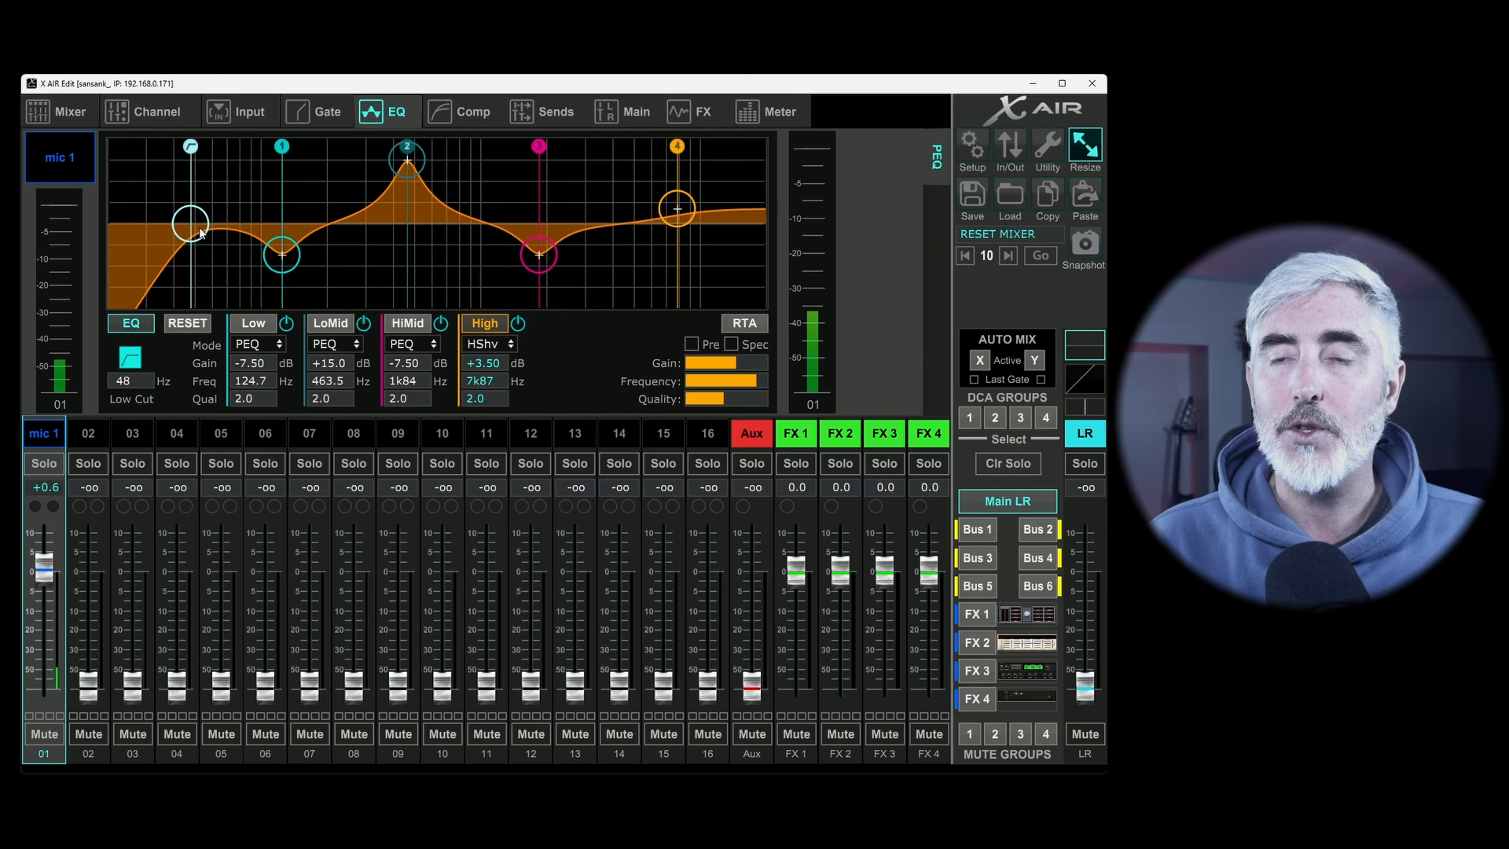
left_click(198, 324)
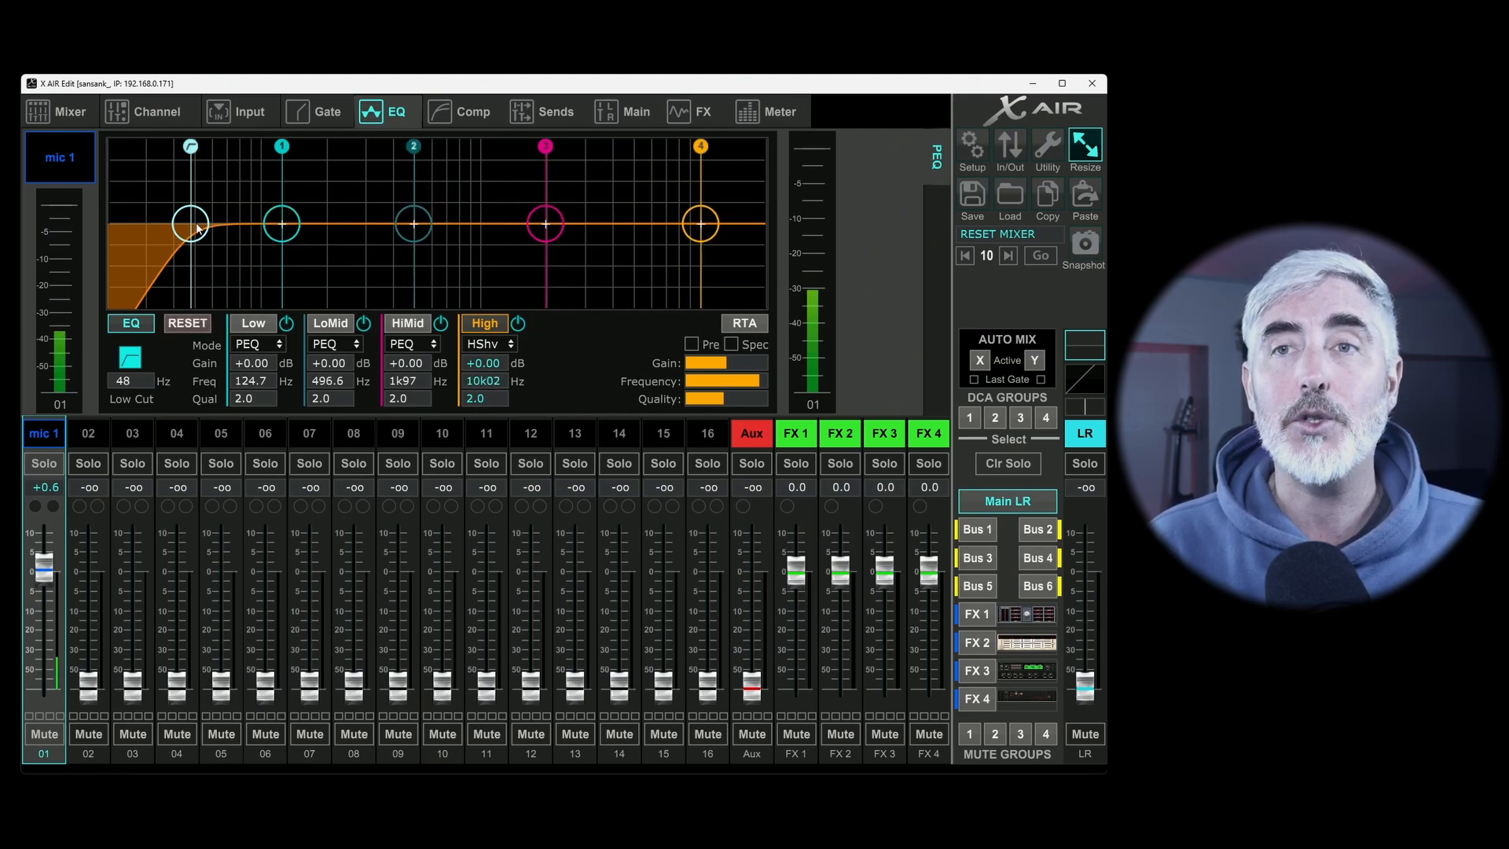
Toggle the low cut filter off and on to compare its effect, leaving it enabled.
left_click(131, 357)
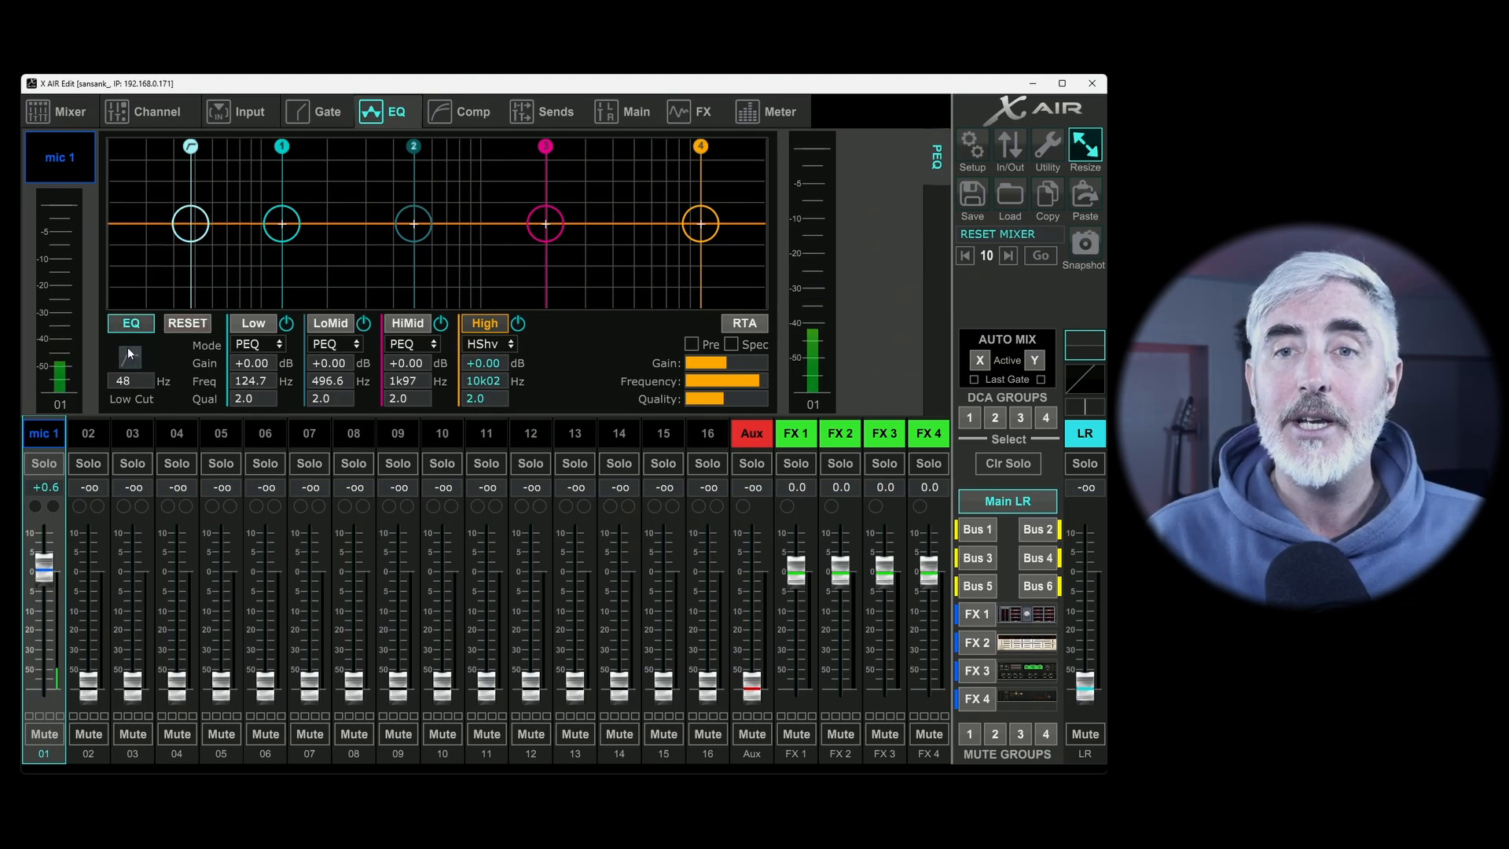
left_click(134, 360)
left_click(132, 359)
left_click(132, 359)
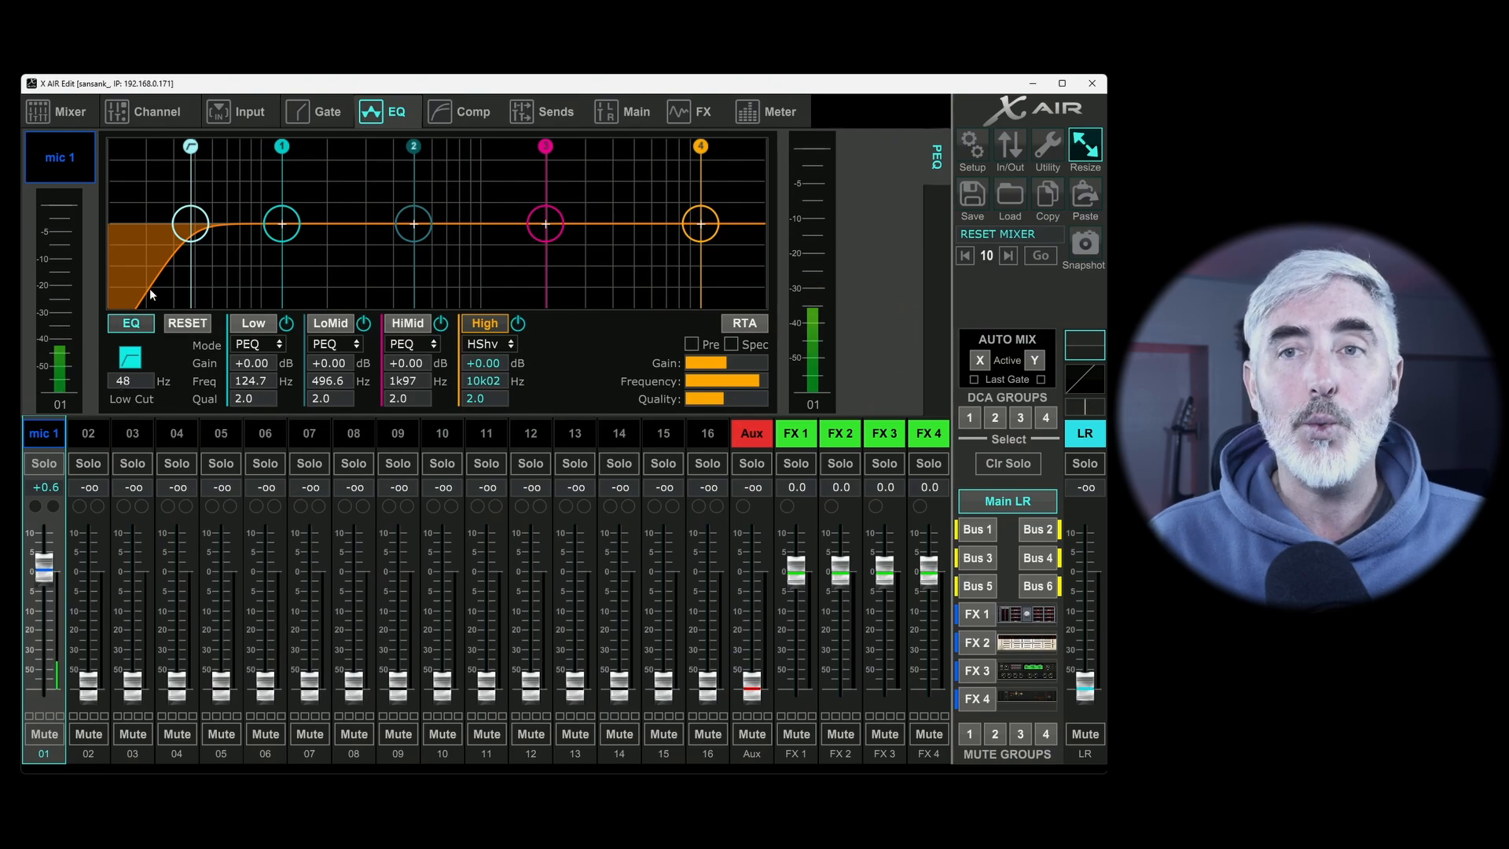
Sweep the low cut frequency up to 400 Hz and down to 20 Hz, settling at about 73 Hz.
left_click_drag(199, 227, 401, 226)
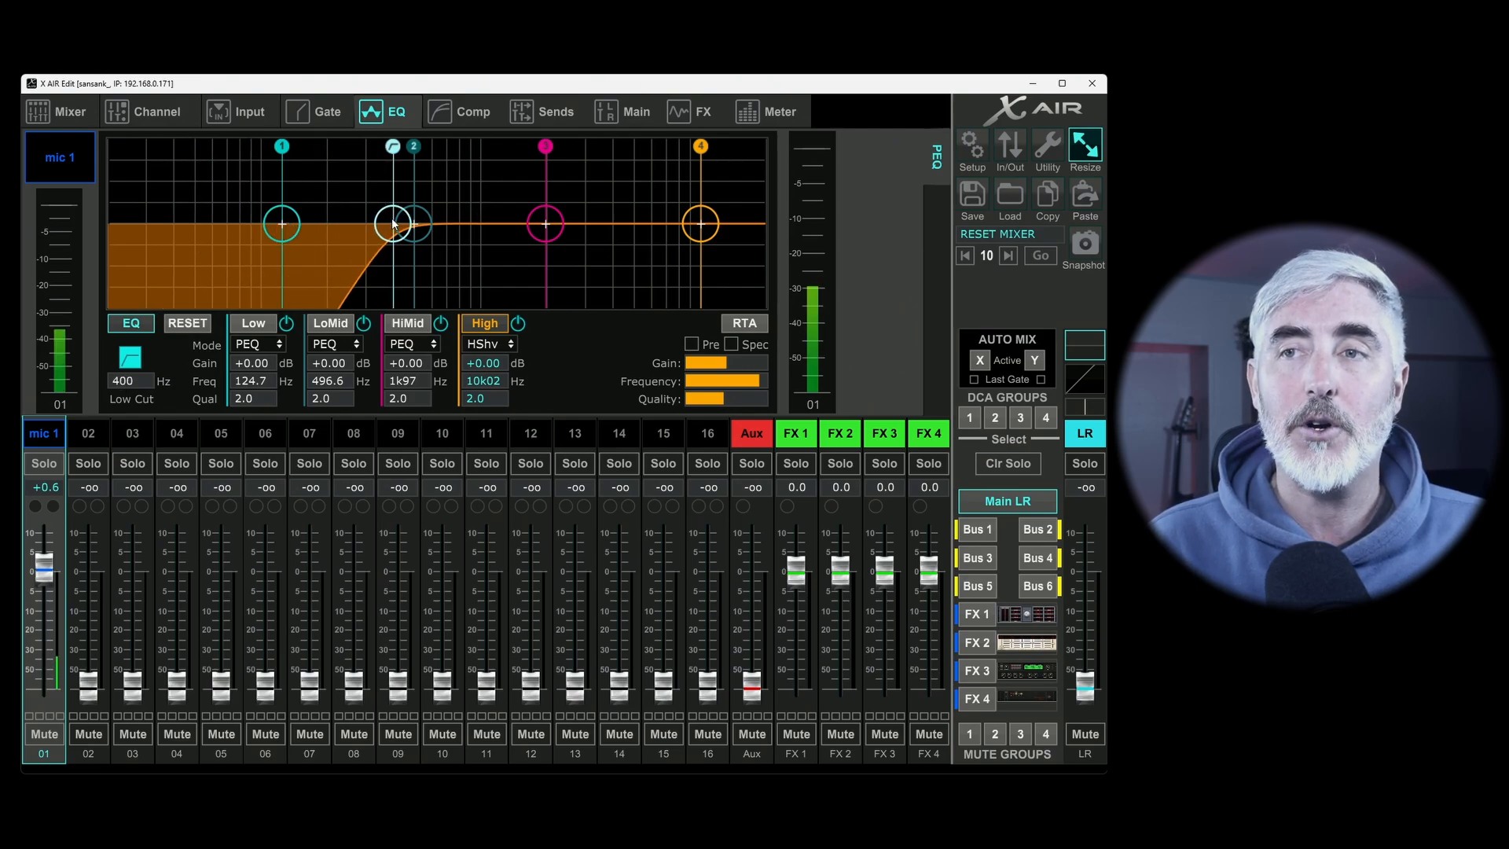
left_click_drag(388, 223, 60, 240)
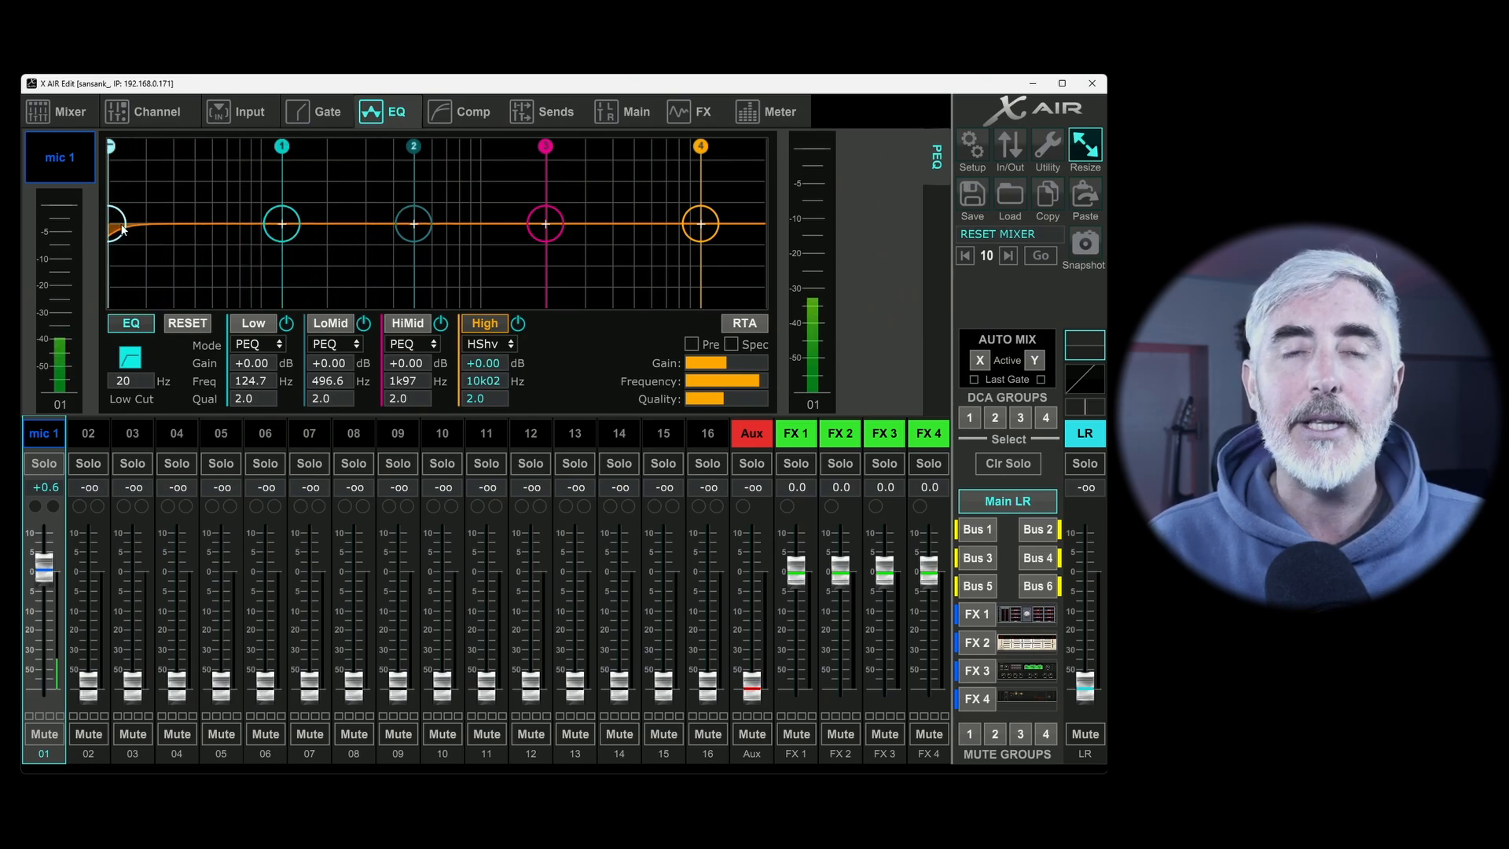
left_click_drag(115, 229, 179, 224)
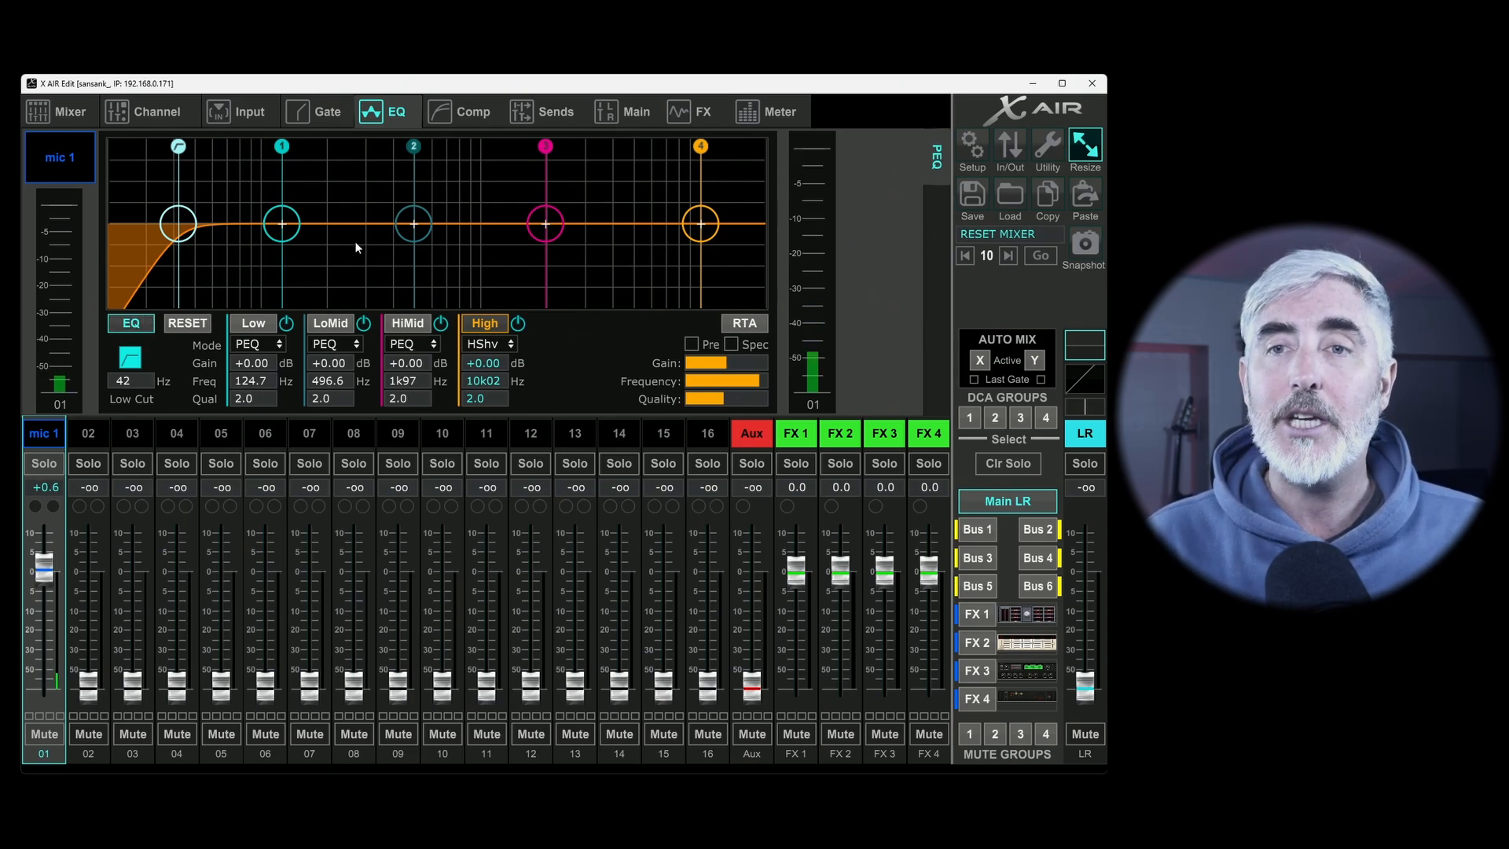
left_click_drag(178, 234, 228, 234)
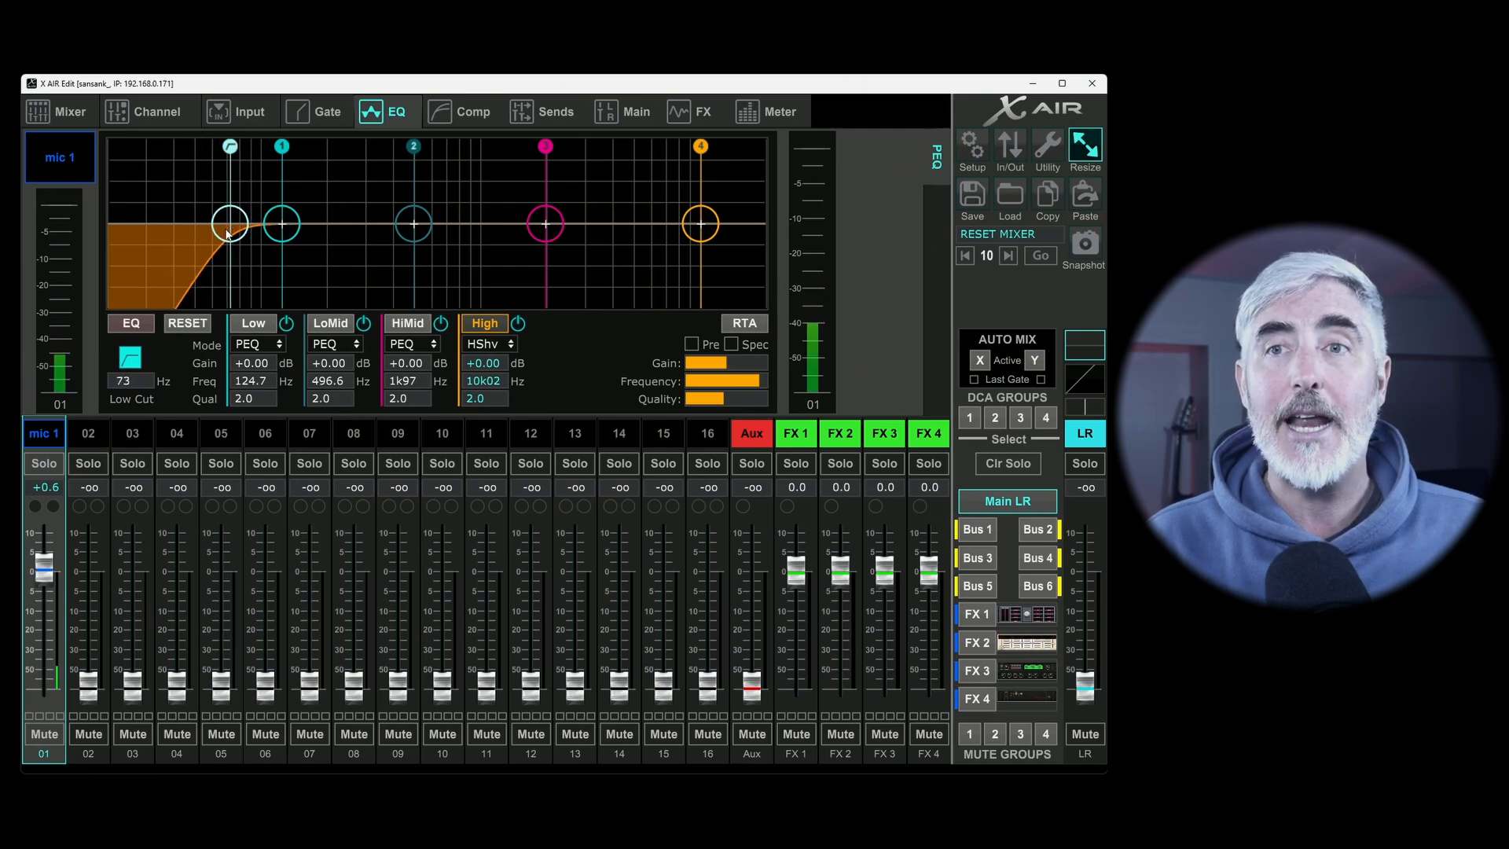
Turn off the low cut, reset the EQ bands, and switch the EQ back on.
left_click(130, 359)
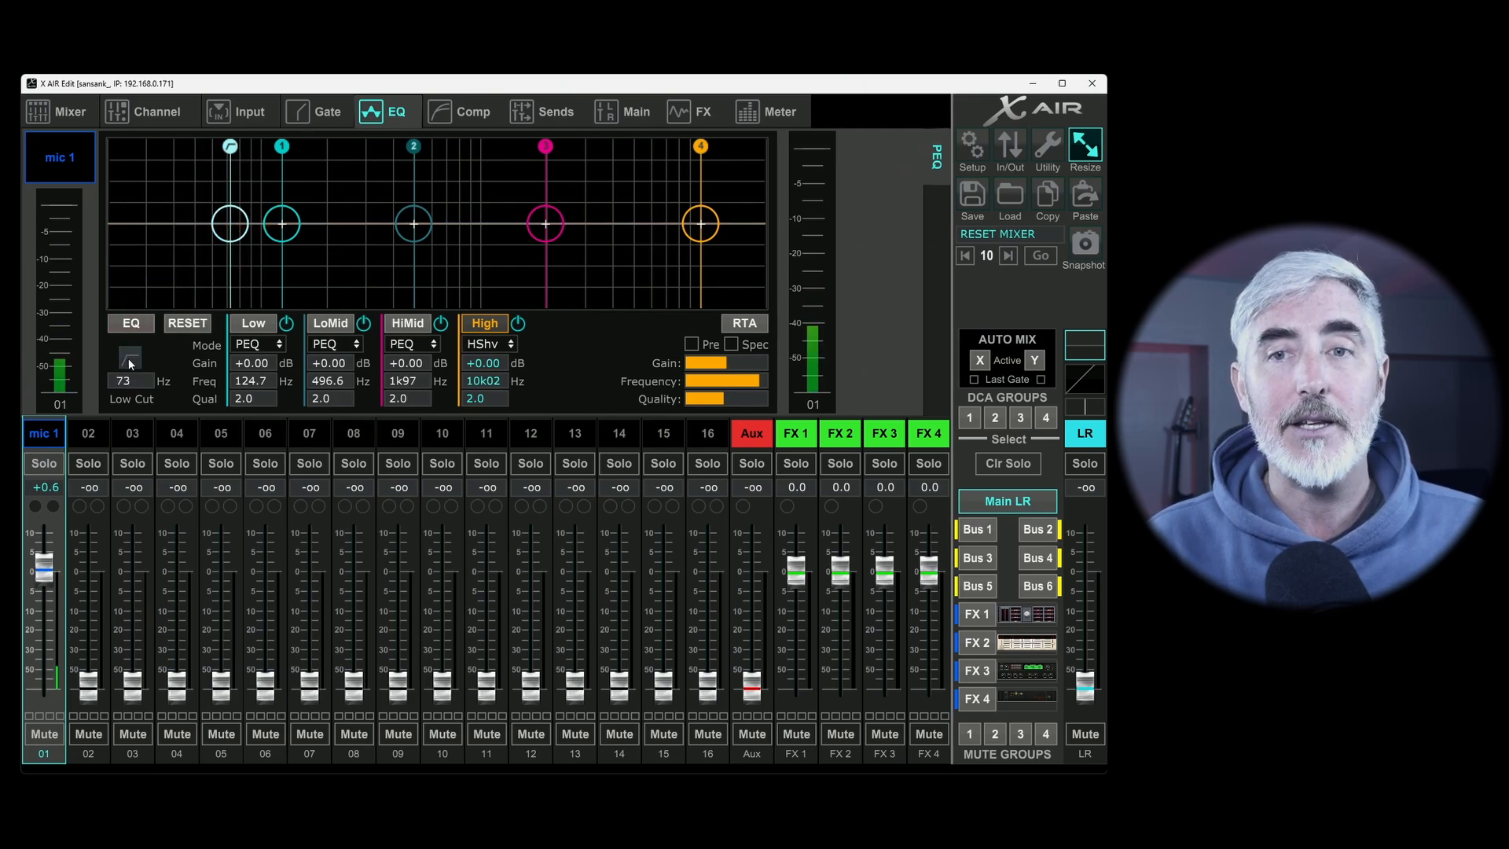
left_click(187, 323)
left_click(135, 323)
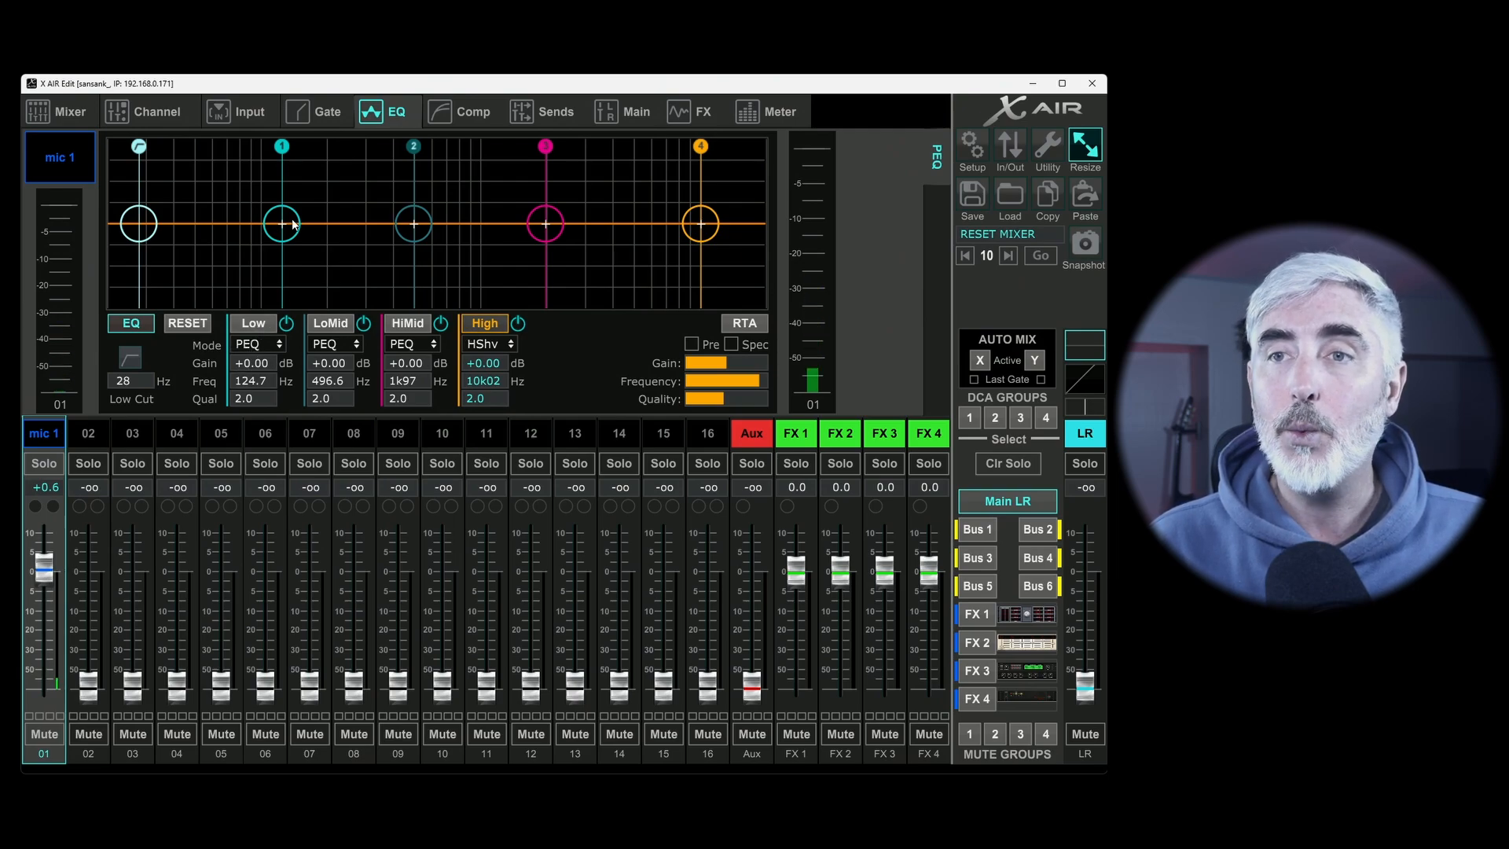
Boost the Low band to about +12 dB at 112.5 Hz, and cut it to about -6 dB at 94.6 Hz.
left_click(248, 364)
left_click_drag(291, 233, 271, 173)
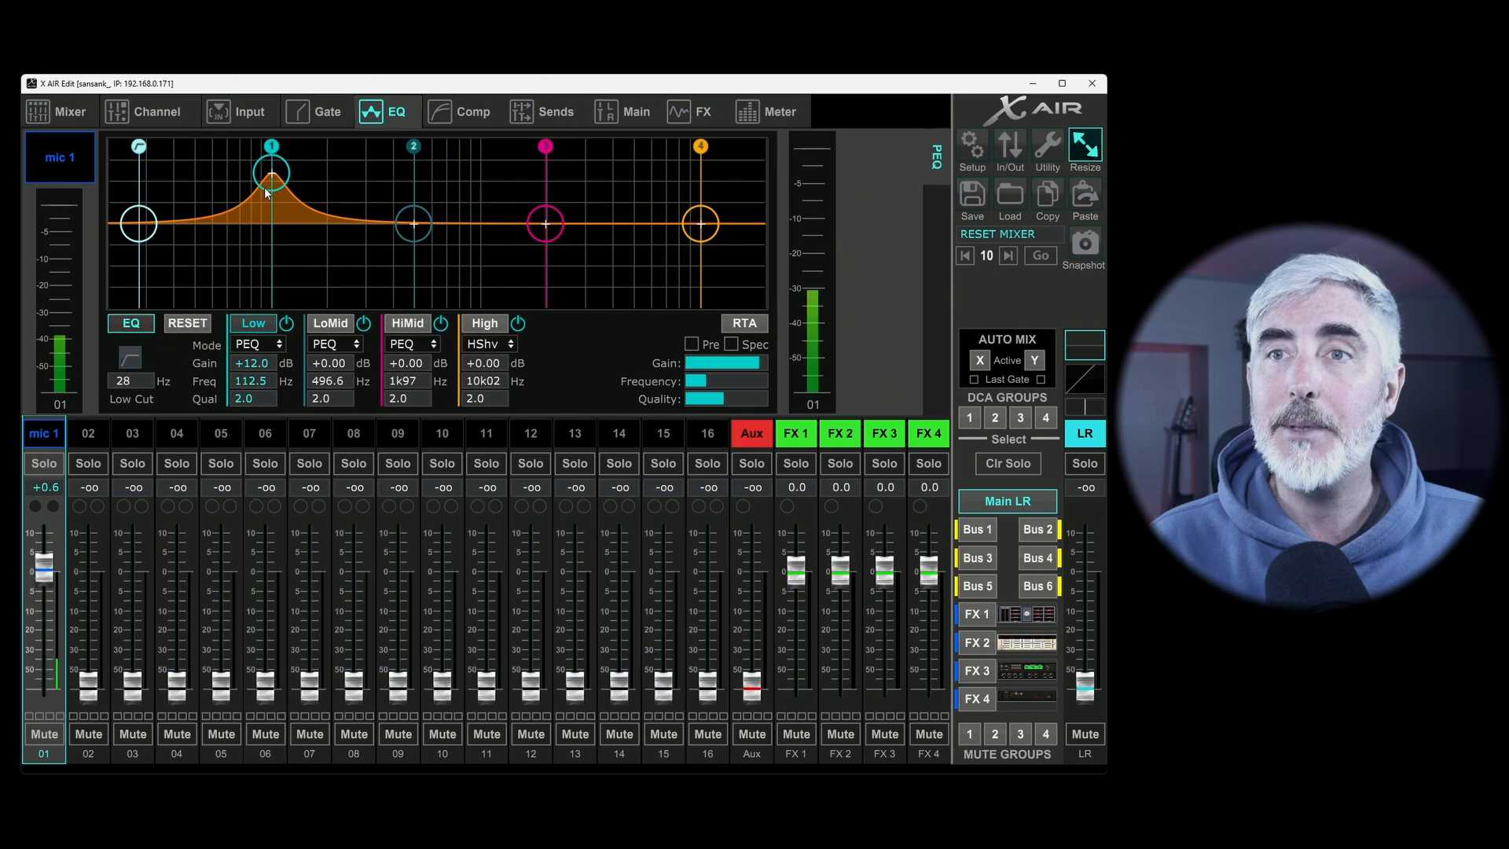
left_click_drag(273, 179, 256, 271)
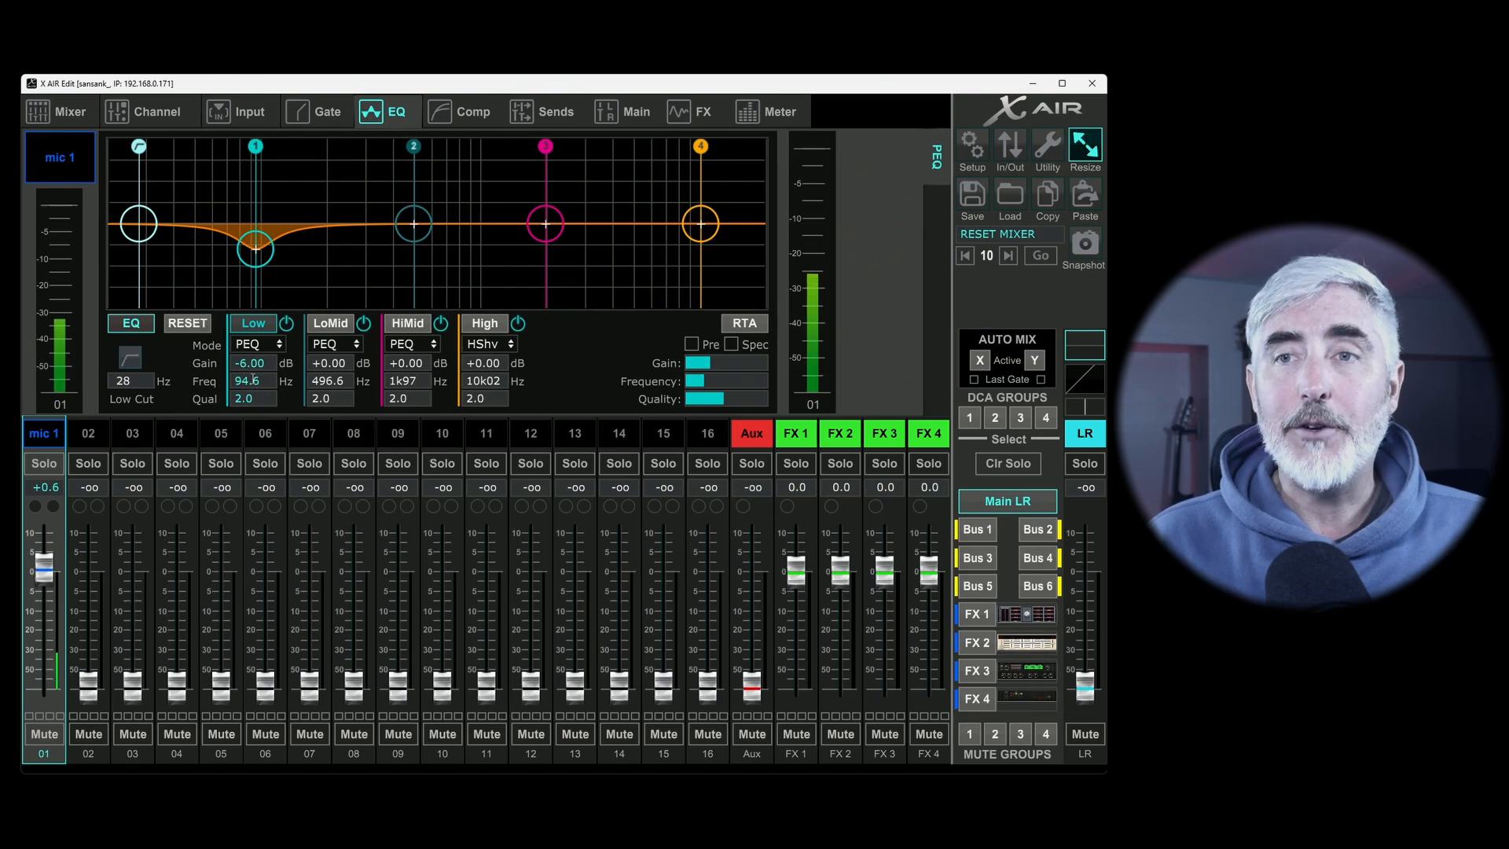
Cut the LoMid band to about -4 dB at 480 Hz and the Low band to about -14 dB at 82.4 Hz.
mouse_move(245, 250)
left_mouse_down()
mouse_move(287, 247)
mouse_move(218, 245)
mouse_move(302, 248)
mouse_move(231, 258)
mouse_move(275, 261)
mouse_move(249, 242)
mouse_move(214, 251)
mouse_move(364, 243)
mouse_move(215, 253)
mouse_move(270, 260)
left_mouse_up()
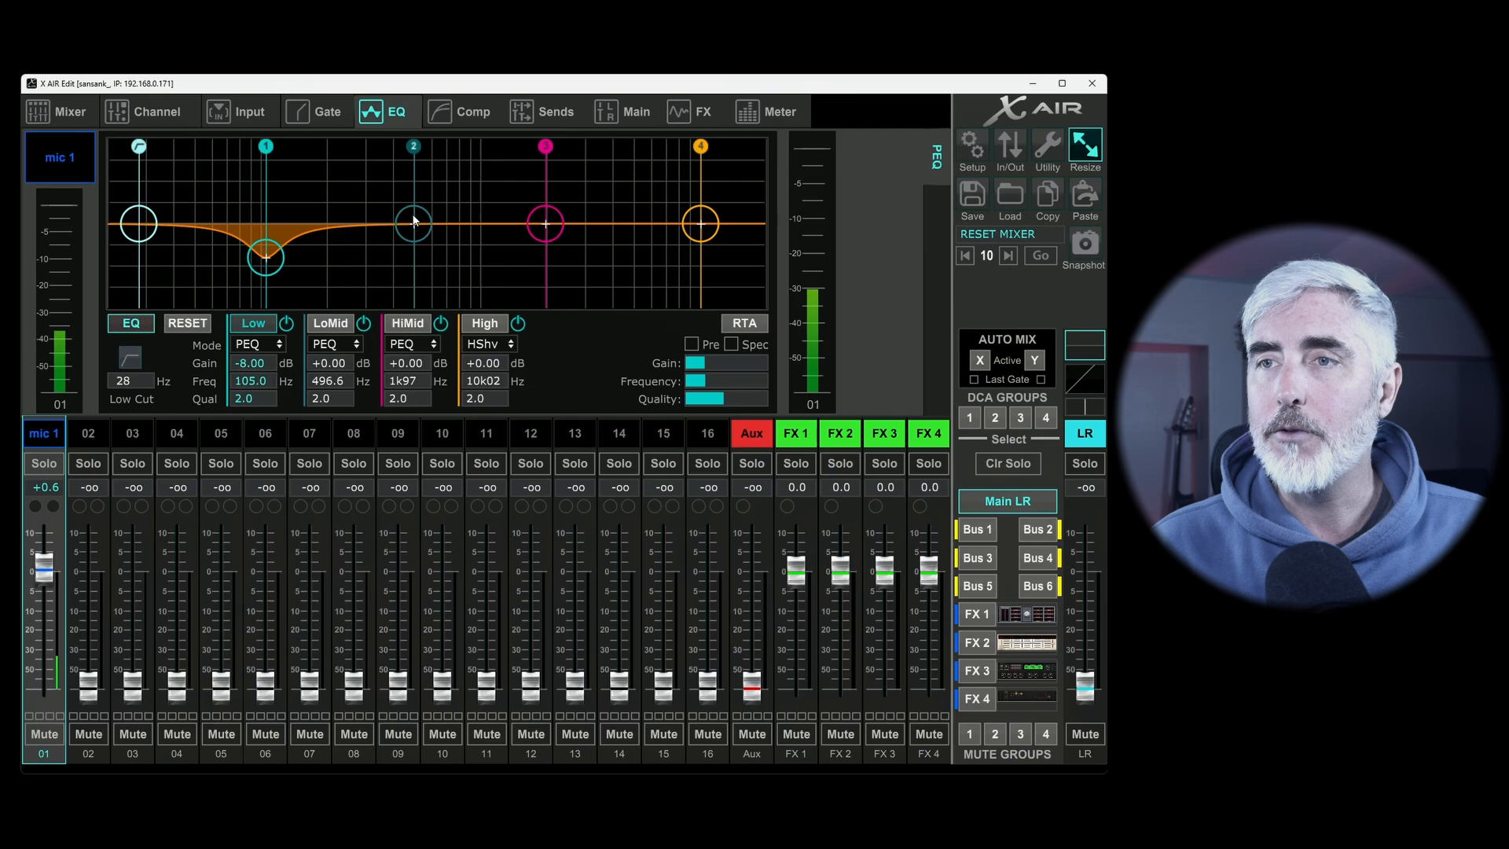
mouse_move(414, 221)
left_mouse_down()
mouse_move(346, 247)
mouse_move(412, 238)
left_mouse_up()
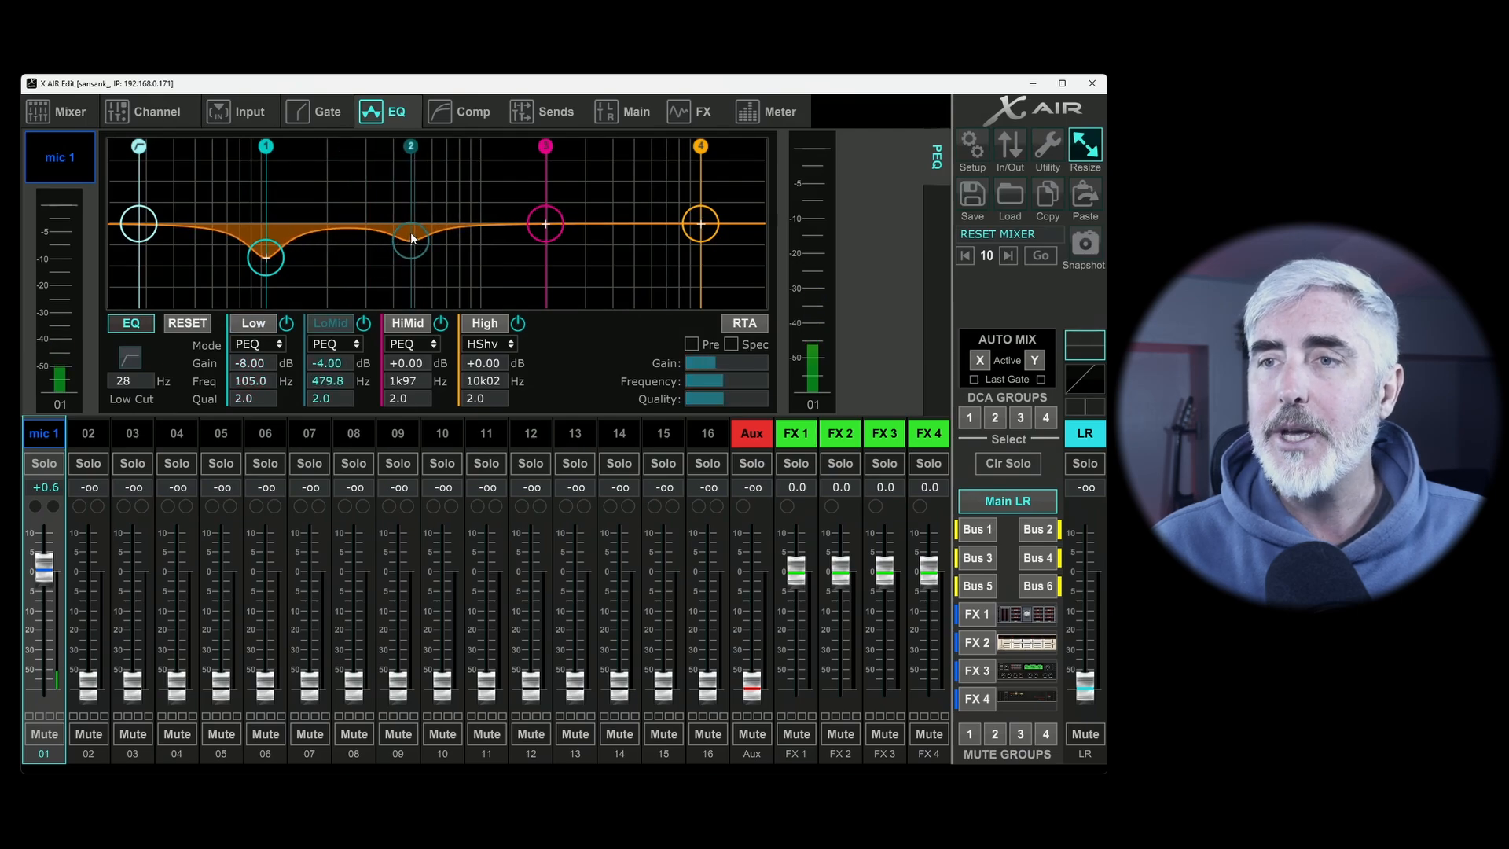
left_click_drag(273, 267, 238, 253)
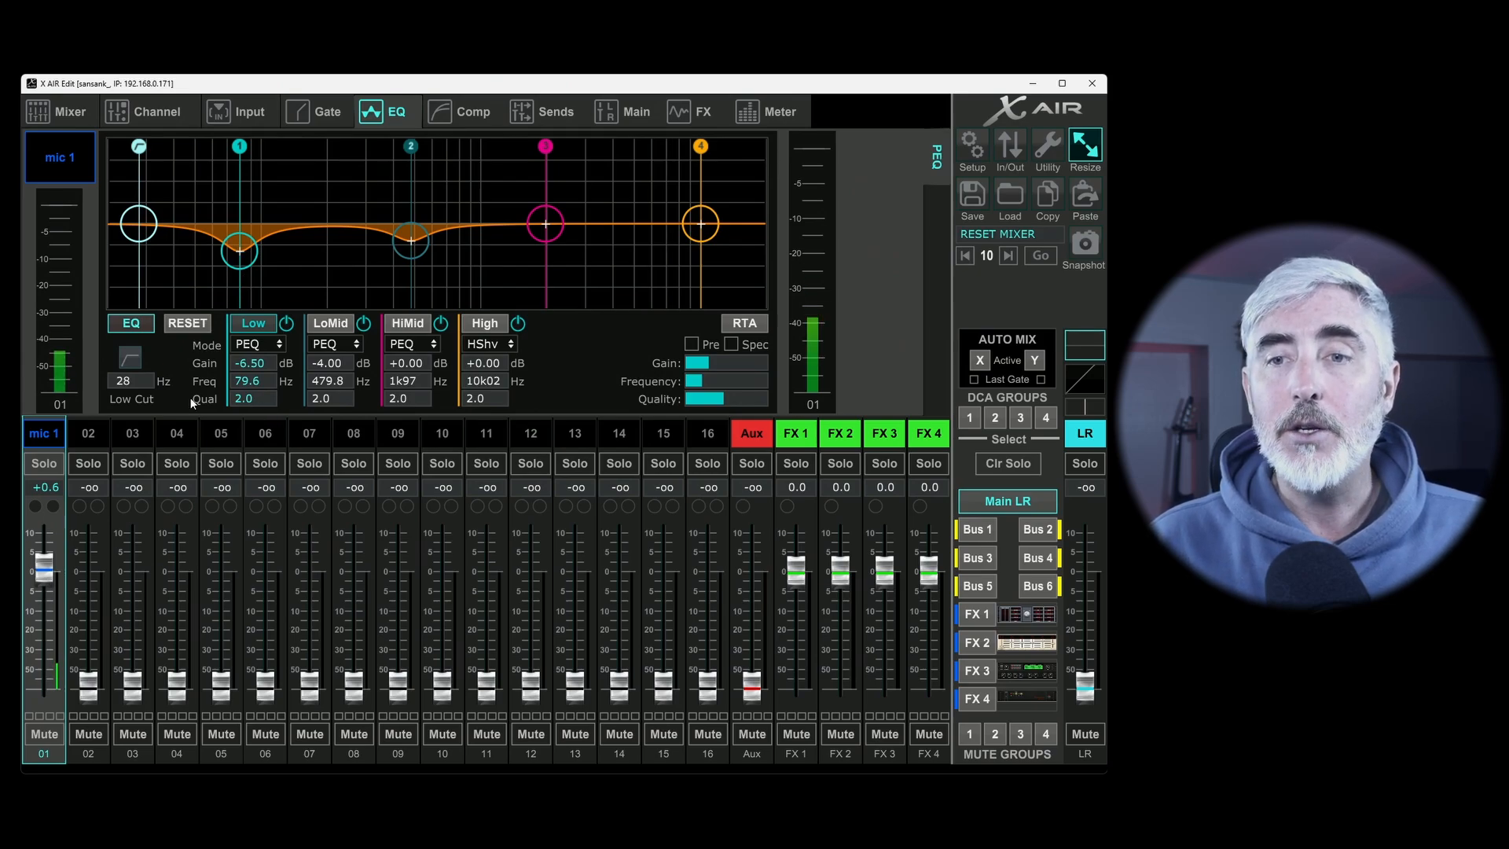
left_click_drag(248, 256, 241, 281)
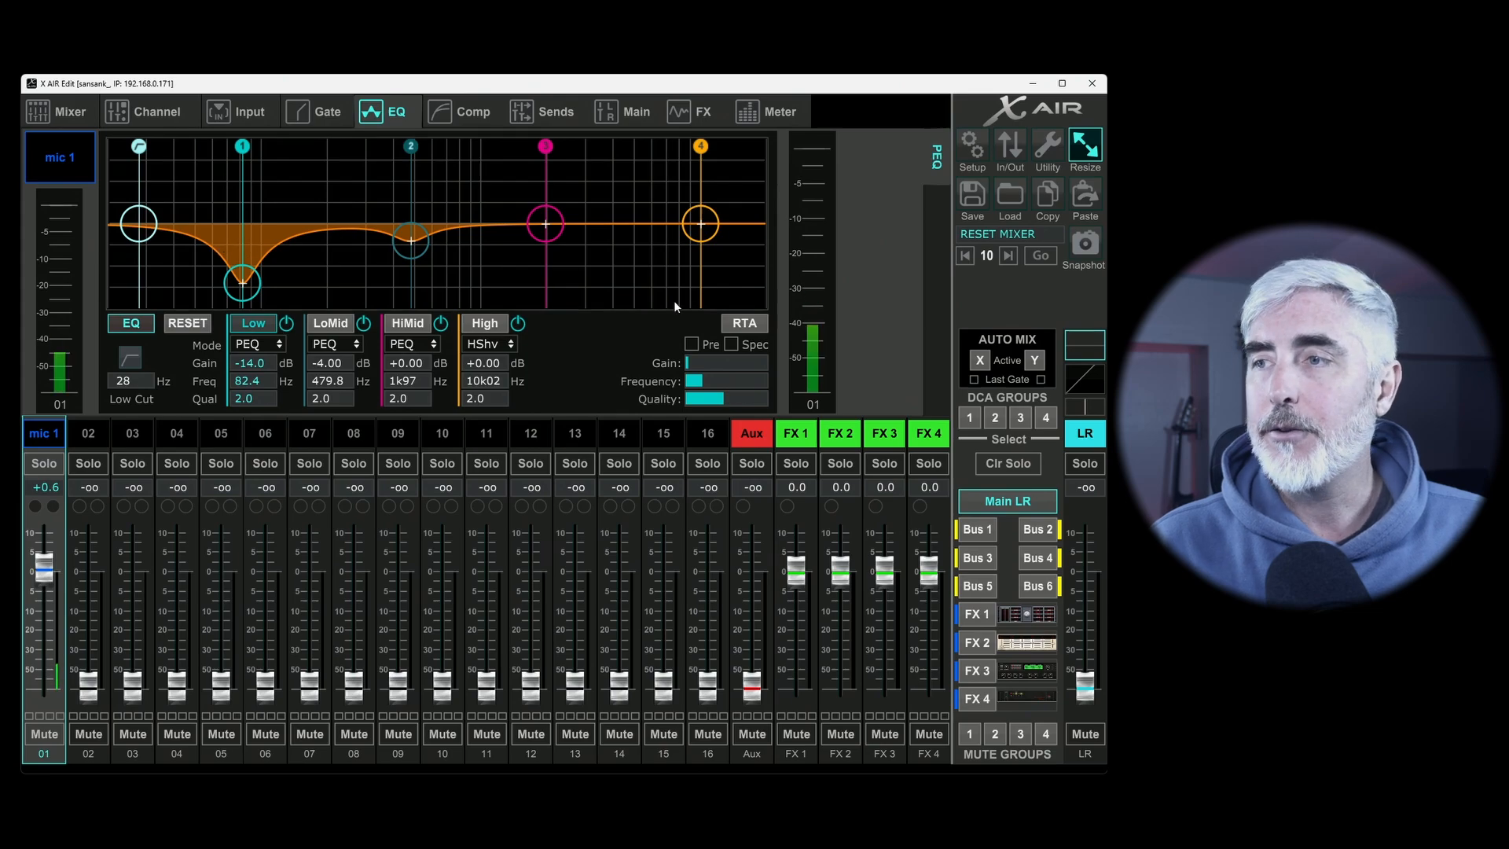
Vary the Low band's quality from about 3.4 to 1.4 and settle on 2.6, with its gain at about -12 dB.
mouse_move(705, 403)
left_click_drag(717, 405, 677, 404)
left_click_drag(242, 288, 245, 276)
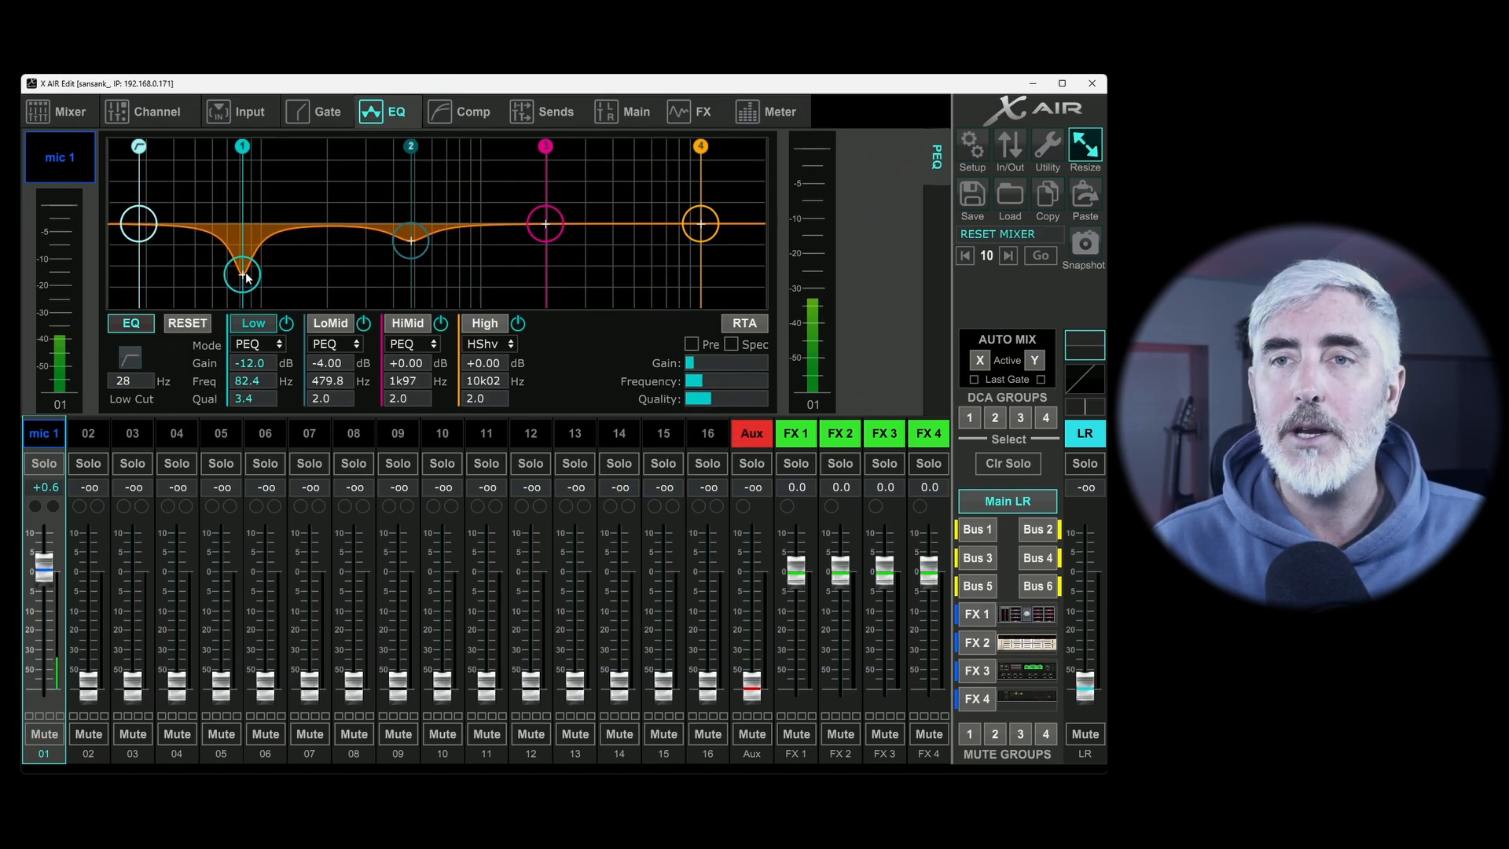
left_click_drag(701, 399, 762, 399)
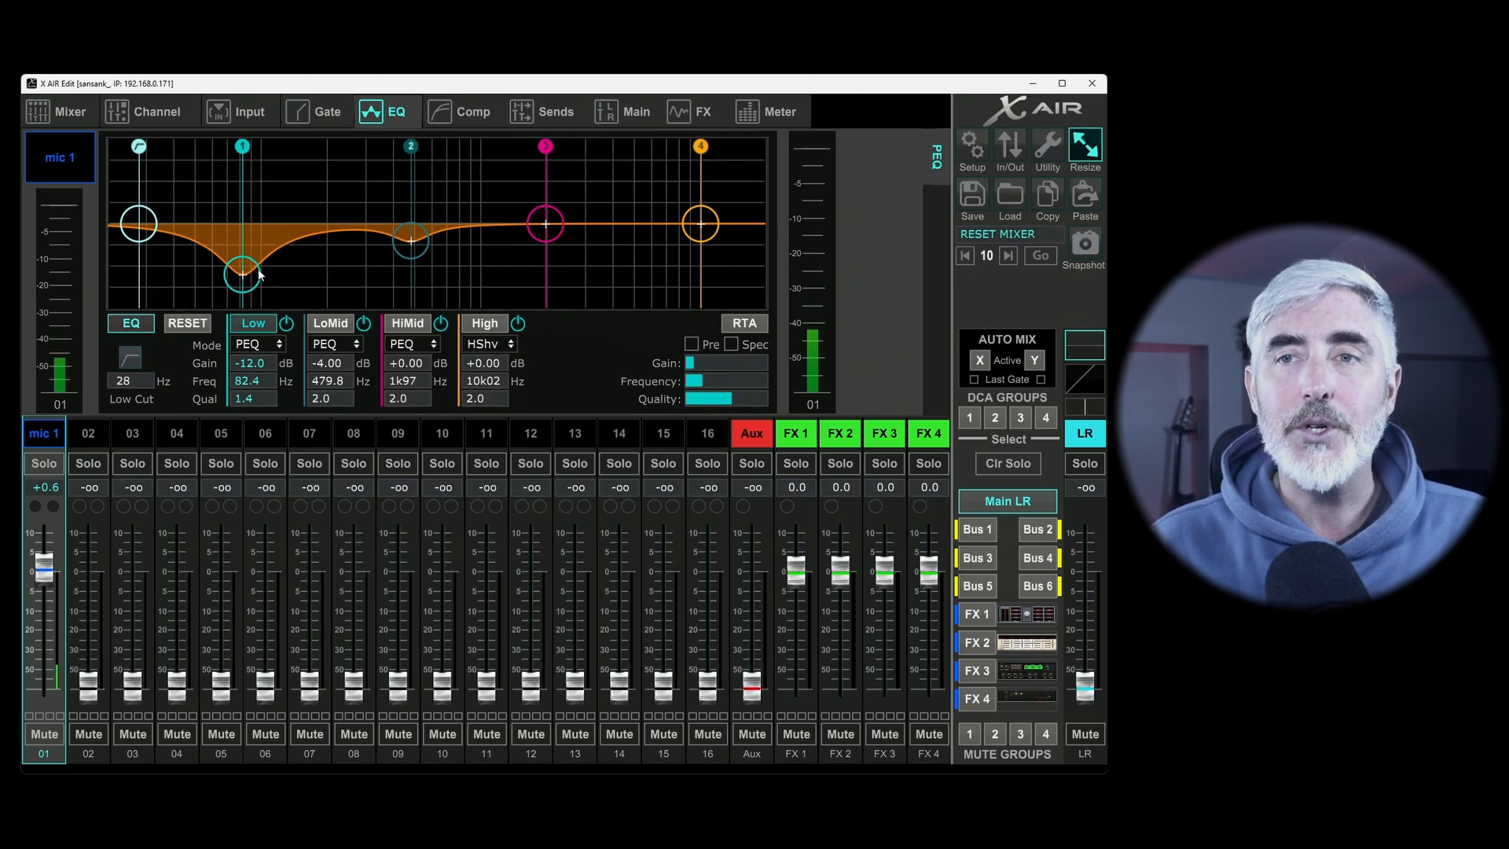
left_click_drag(729, 399, 714, 400)
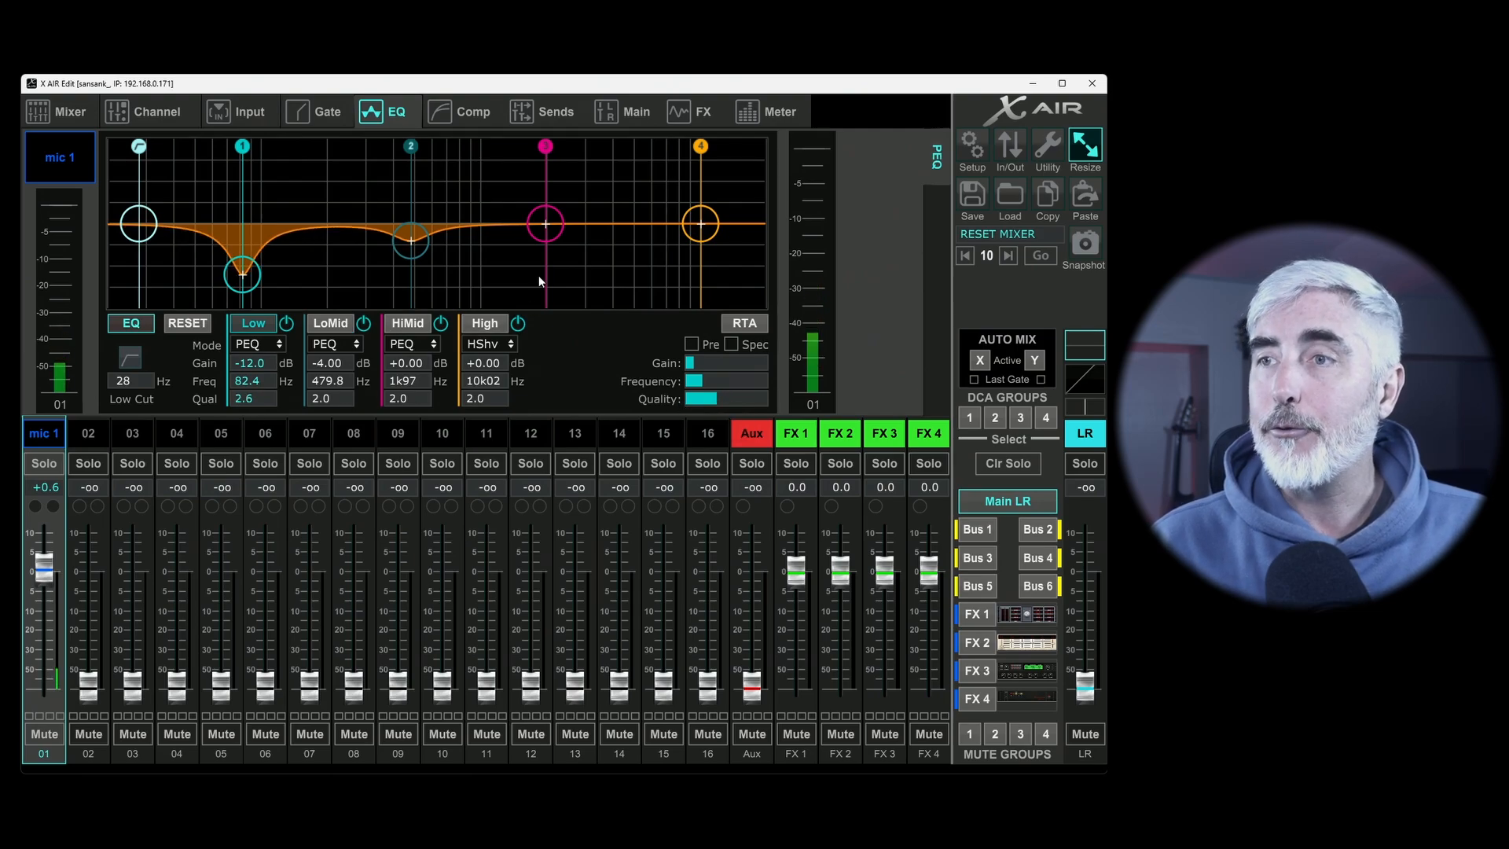
Raise the LoMid band to about +9.5 dB at 463.5 Hz and bring the Low band to about +0.5 dB at 105 Hz.
left_click_drag(410, 240, 401, 184)
left_click_drag(235, 284, 252, 175)
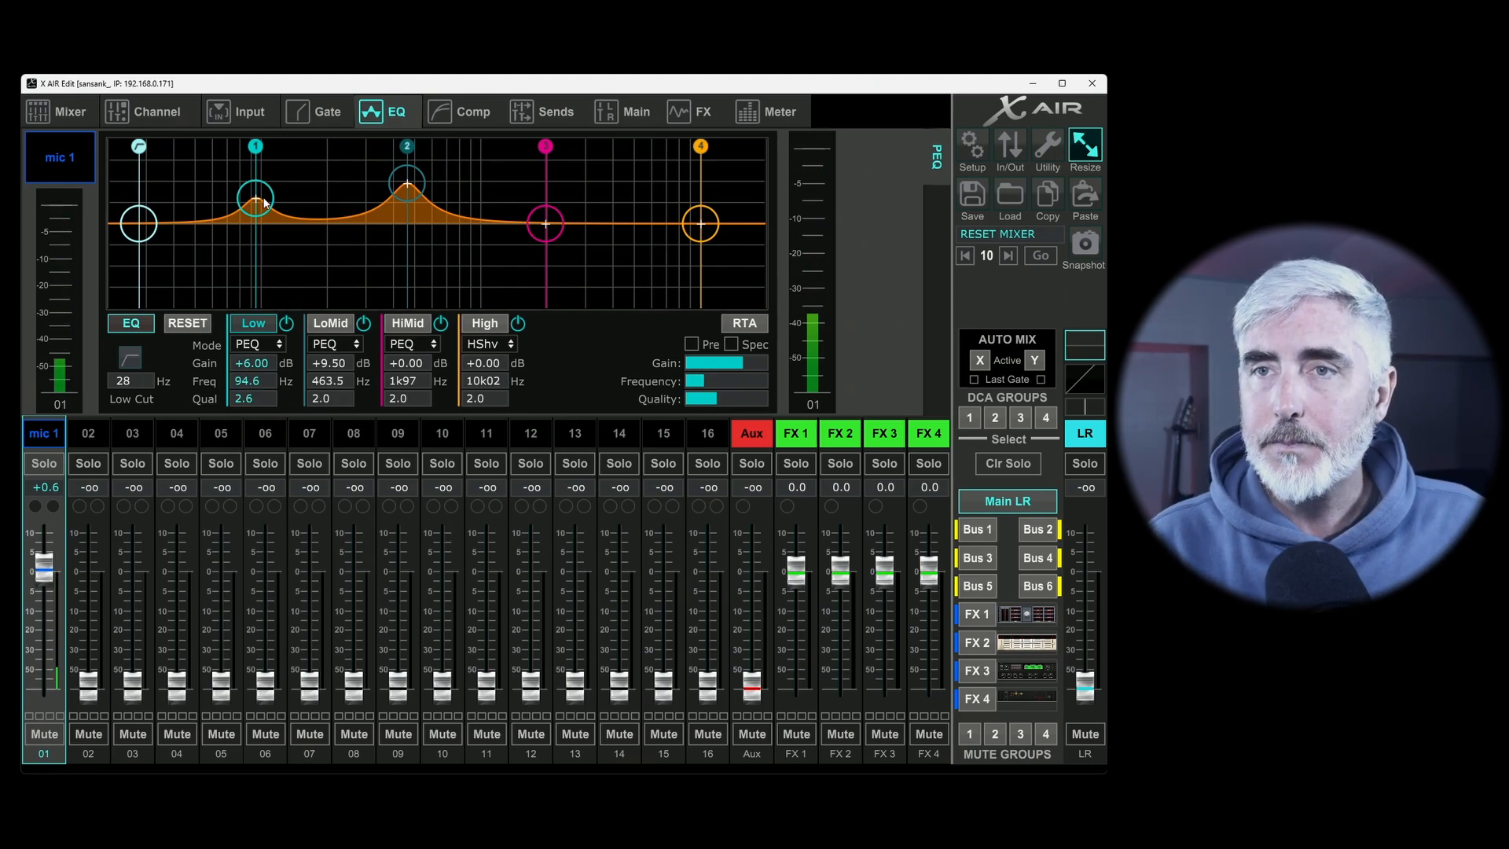
mouse_move(262, 203)
left_mouse_down()
mouse_move(261, 236)
mouse_move(261, 200)
mouse_move(265, 230)
mouse_move(264, 211)
mouse_move(237, 212)
mouse_move(282, 205)
mouse_move(261, 248)
mouse_move(271, 286)
mouse_move(266, 222)
left_mouse_up()
mouse_move(706, 378)
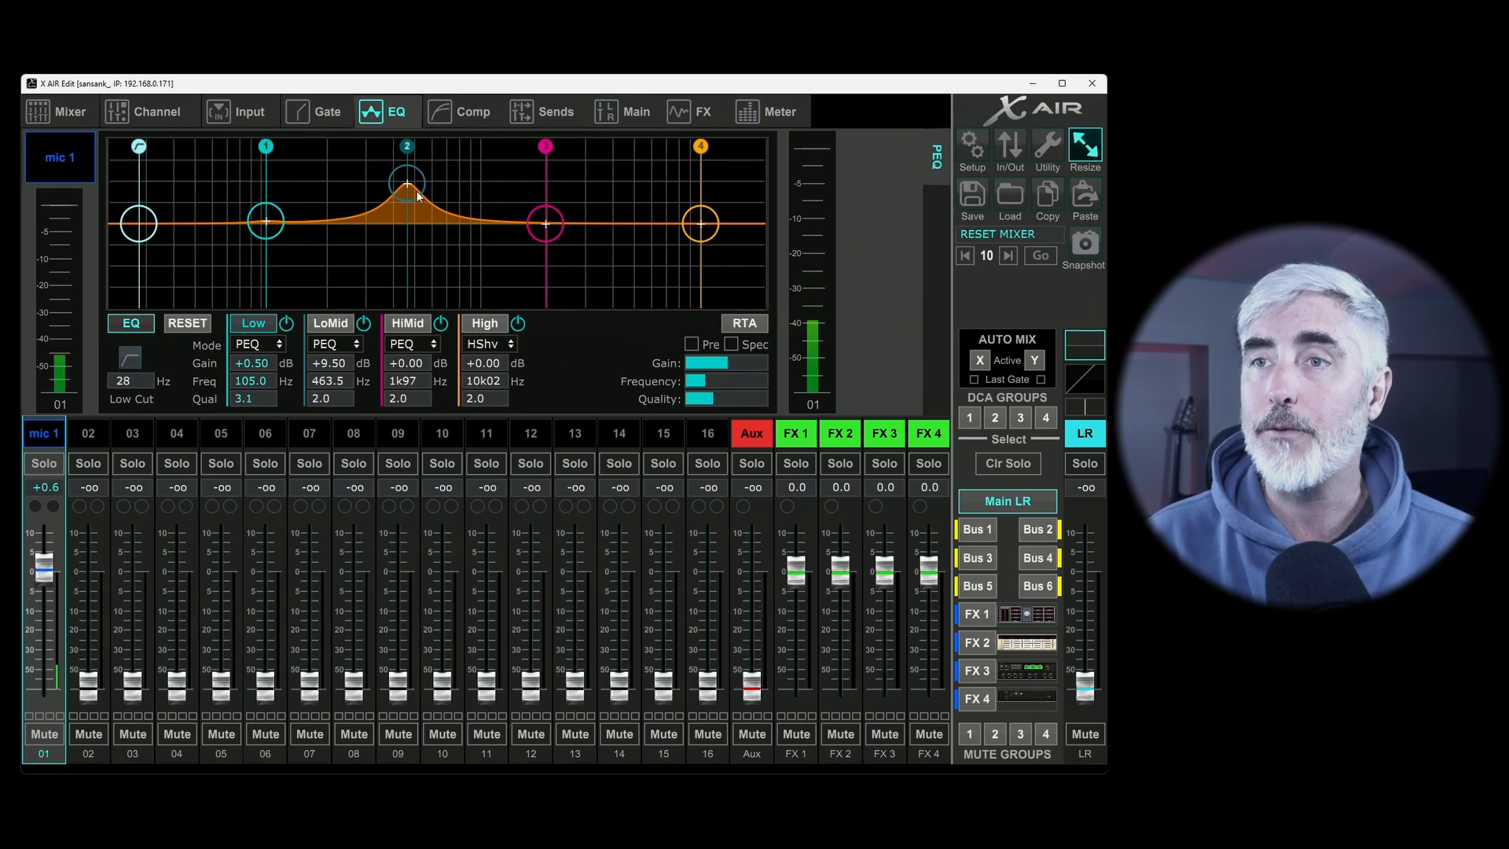
Lower the LoMid band to about +1 dB at 432.5 Hz and set the Low band's mode to LCut.
left_click_drag(417, 190, 400, 221)
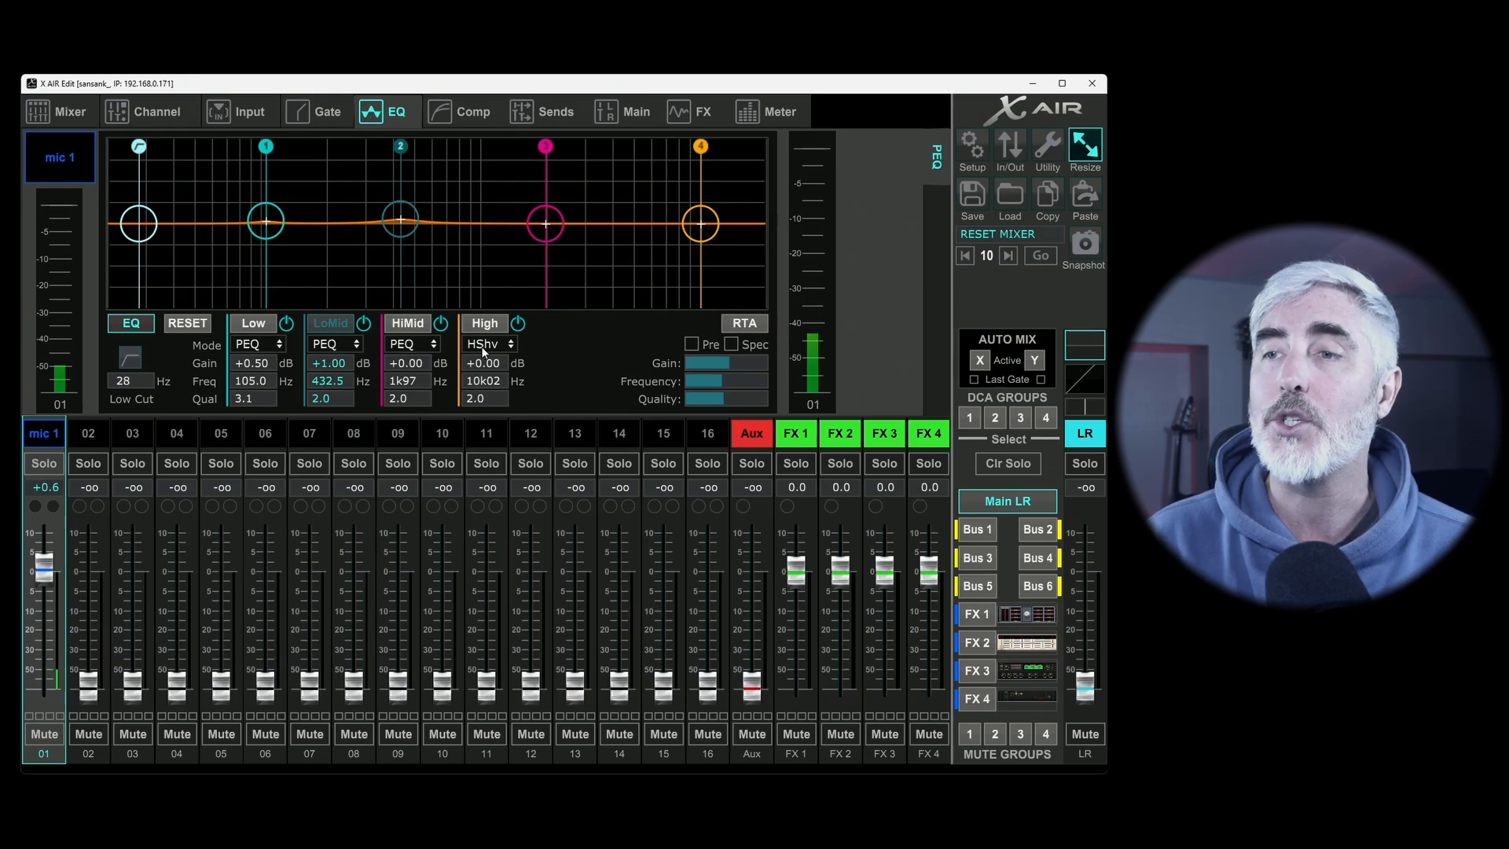
left_click(251, 346)
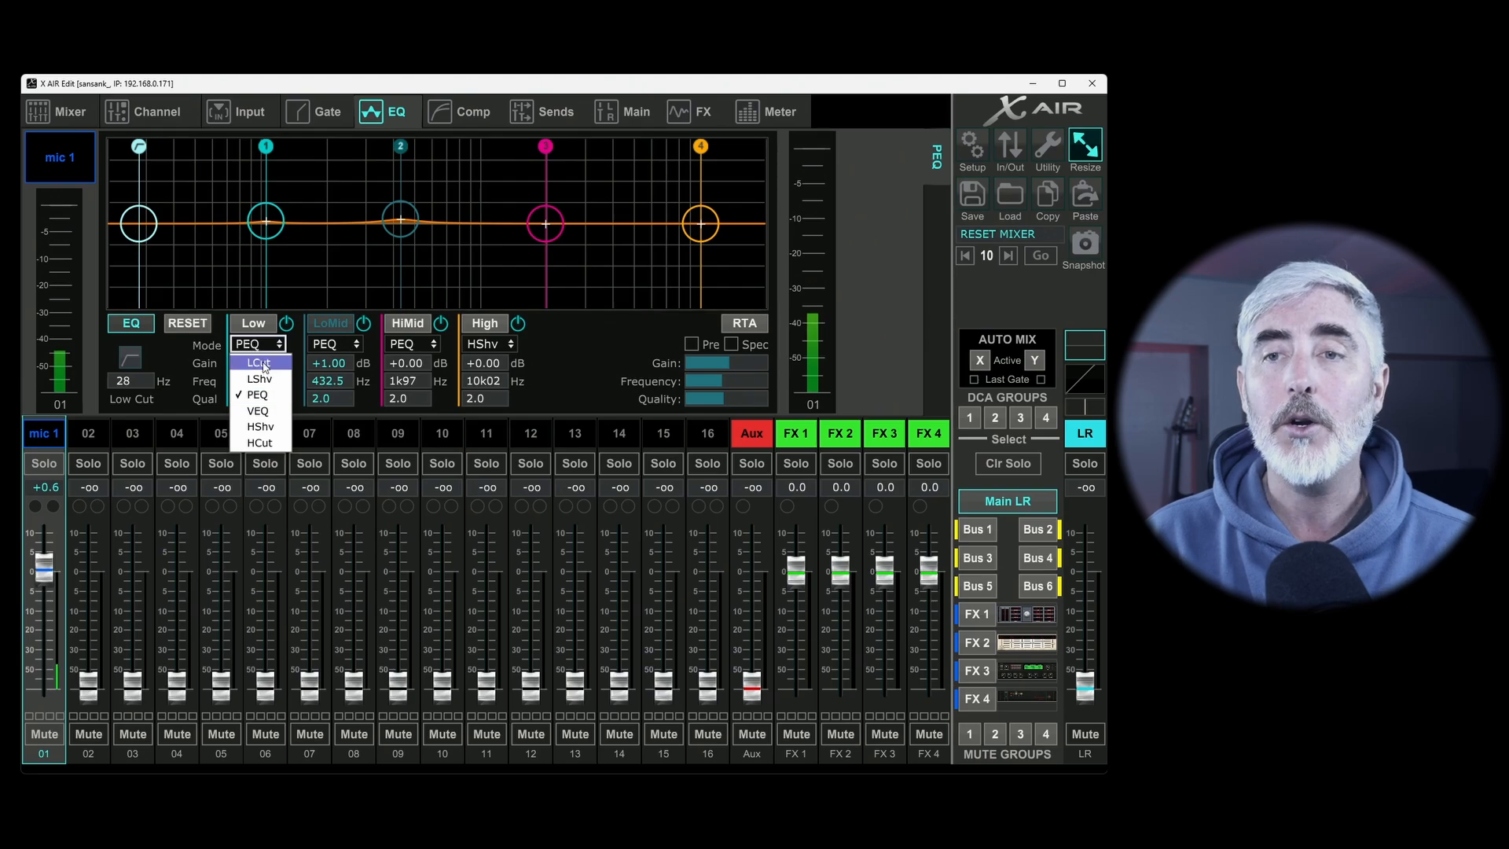
left_click(259, 362)
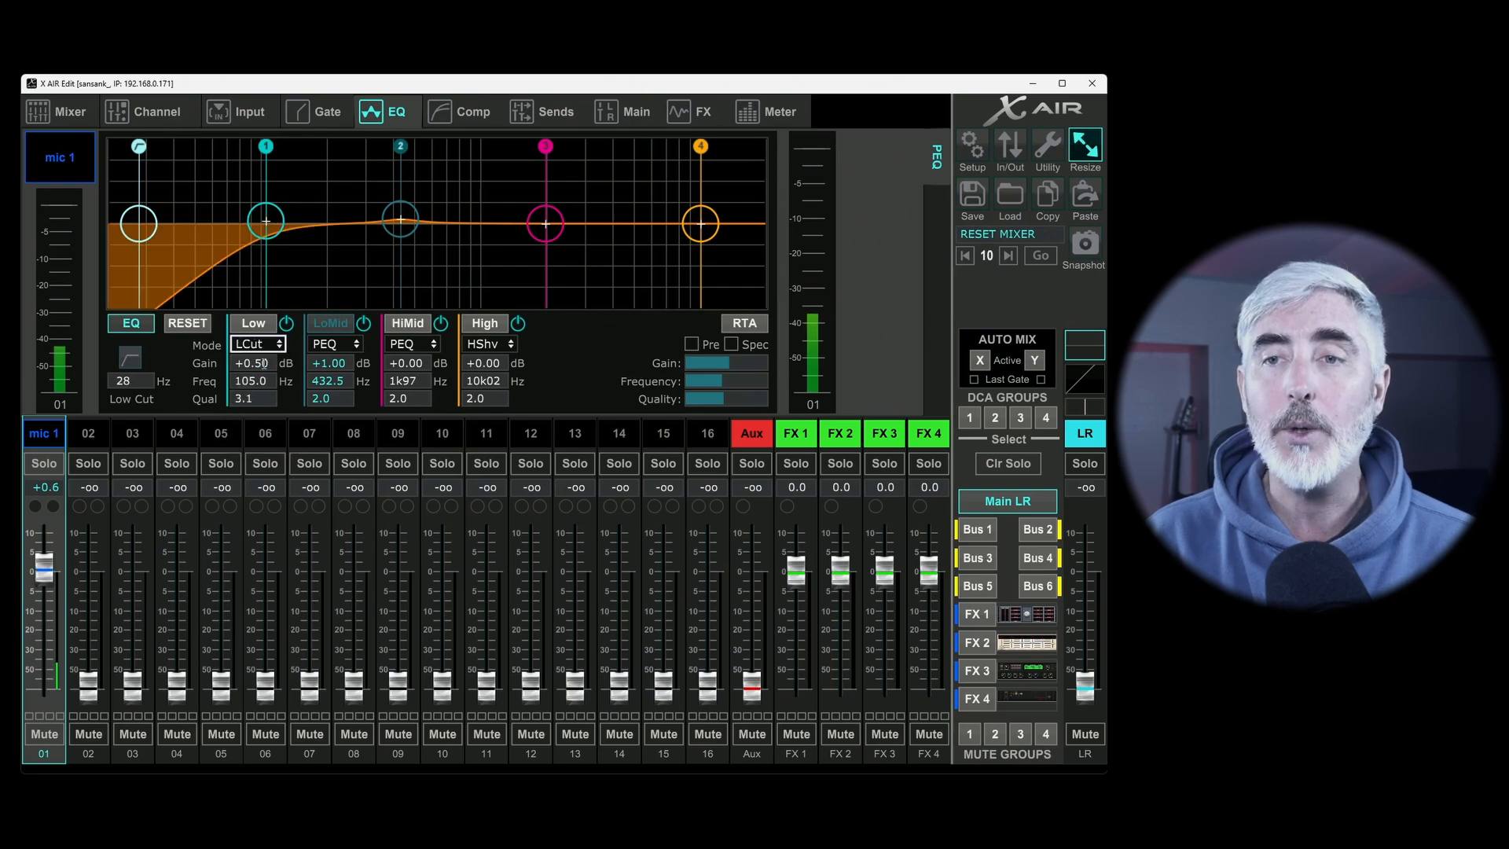
Enable the channel's low cut filter and move the Low band up to about 158.9 Hz.
left_click(130, 360)
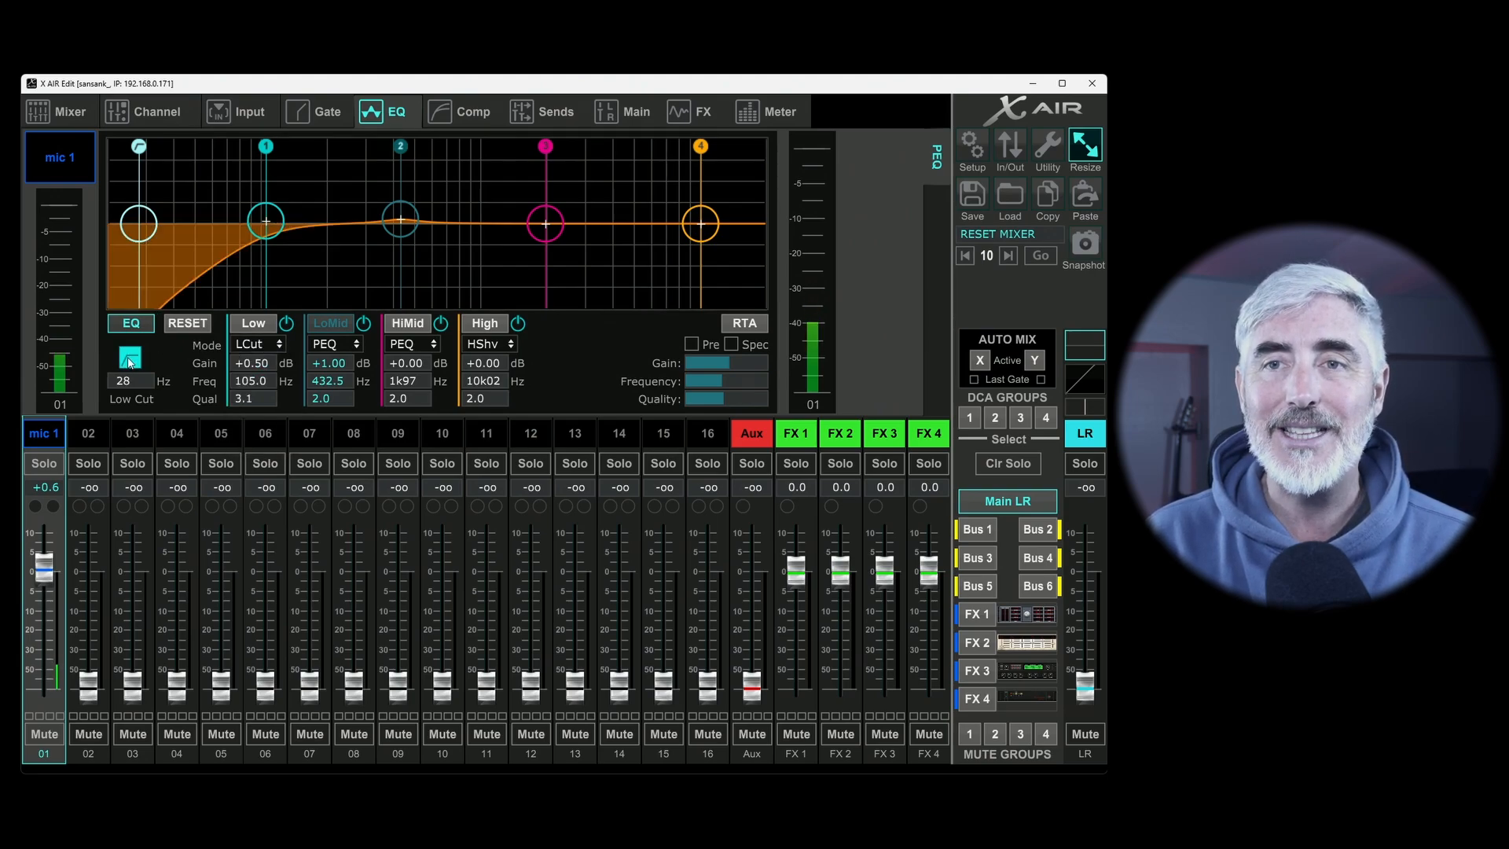
mouse_move(271, 228)
left_mouse_down()
mouse_move(216, 224)
mouse_move(285, 209)
left_mouse_up()
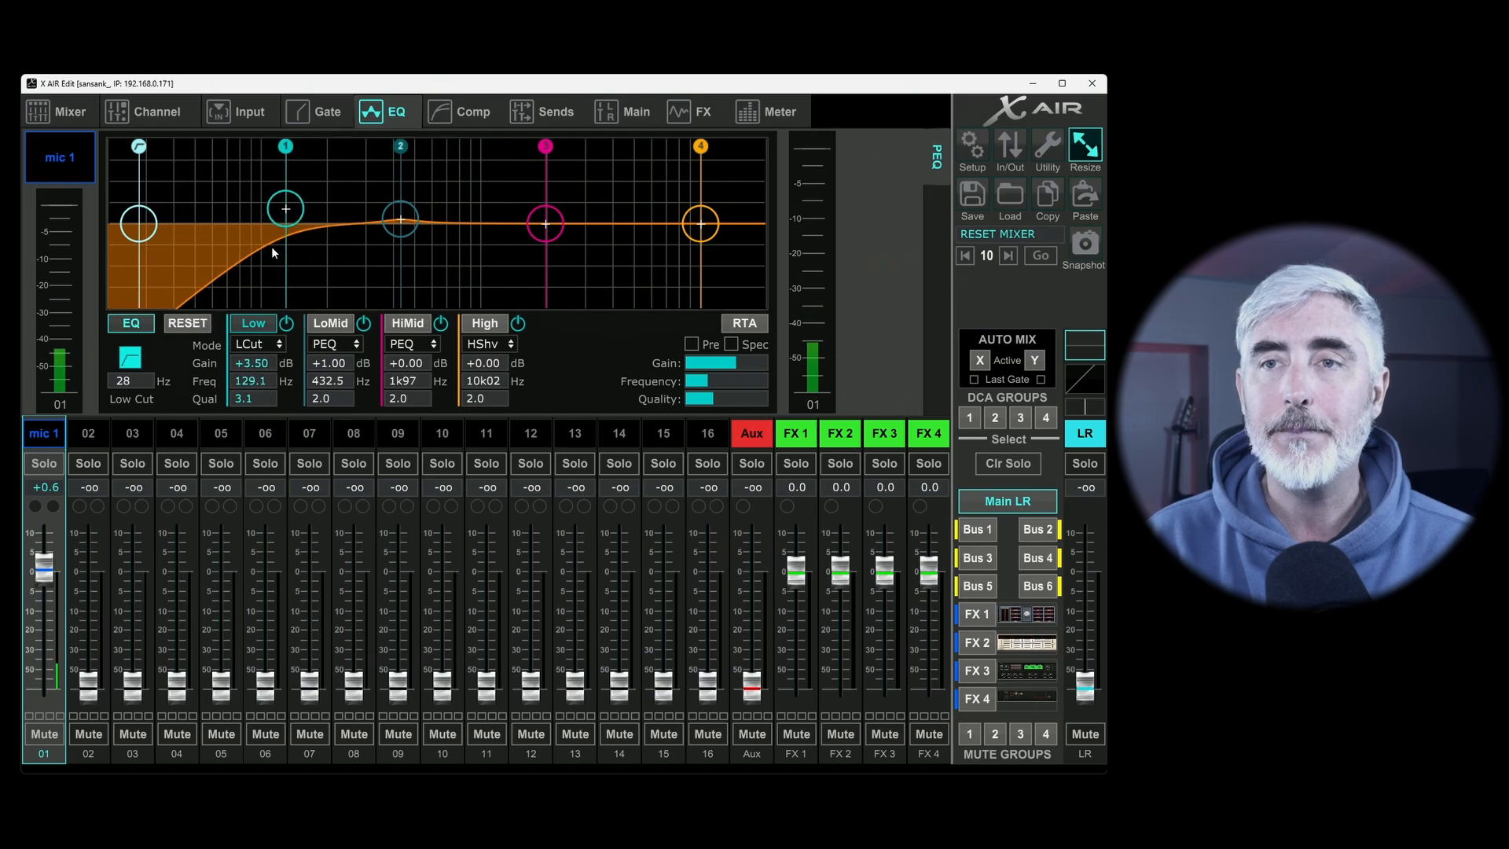
left_click(288, 324)
mouse_move(299, 226)
left_mouse_down()
mouse_move(323, 206)
mouse_move(278, 227)
left_mouse_up()
Return the Low band to PEQ mode and raise the low cut filter's frequency to about 33 Hz.
left_click(260, 344)
left_click(264, 396)
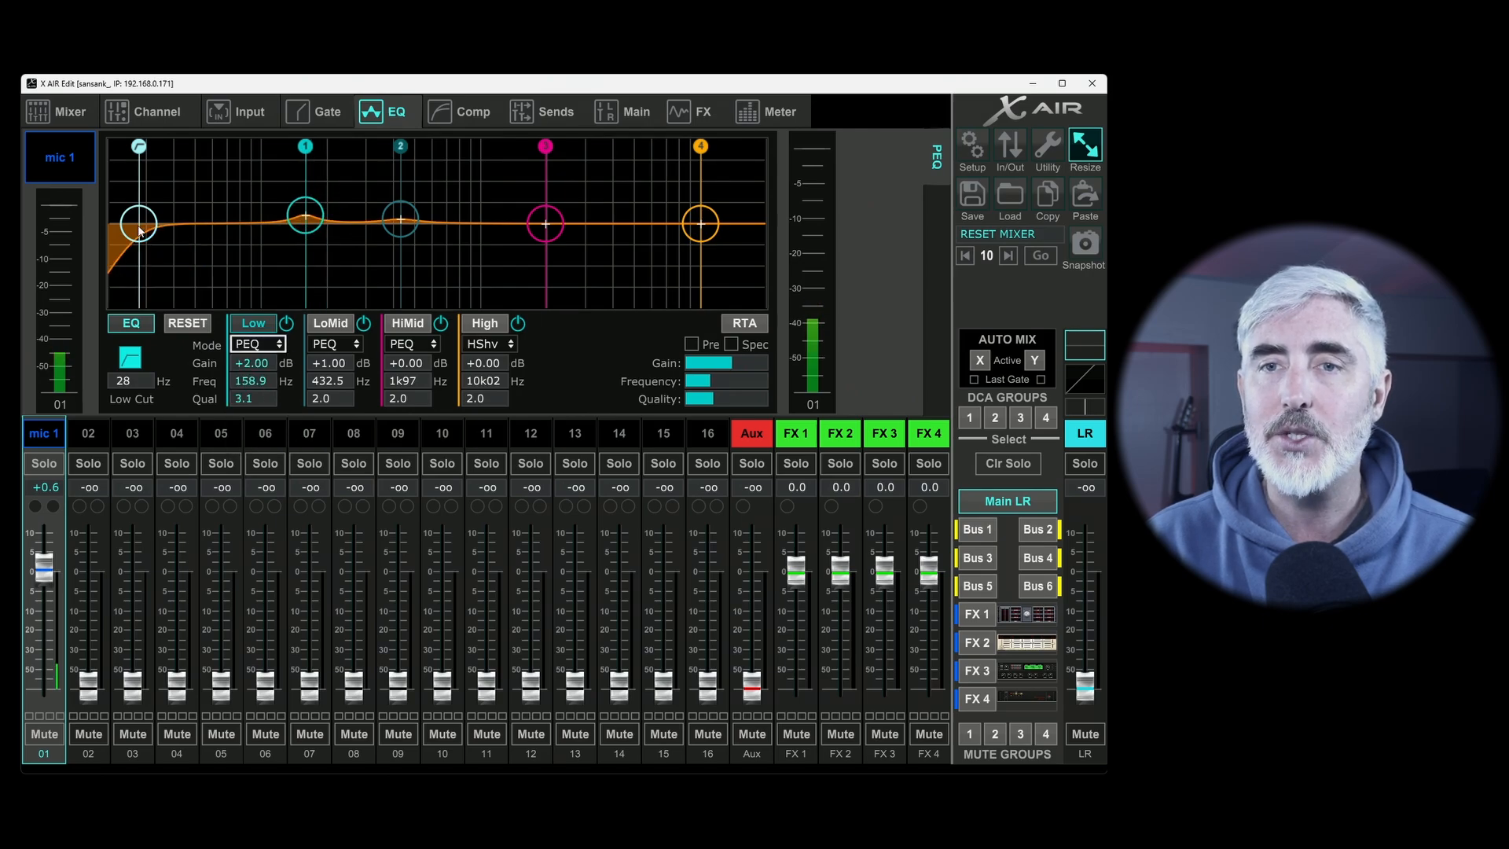
mouse_move(138, 236)
left_mouse_down()
mouse_move(202, 236)
mouse_move(158, 243)
left_mouse_up()
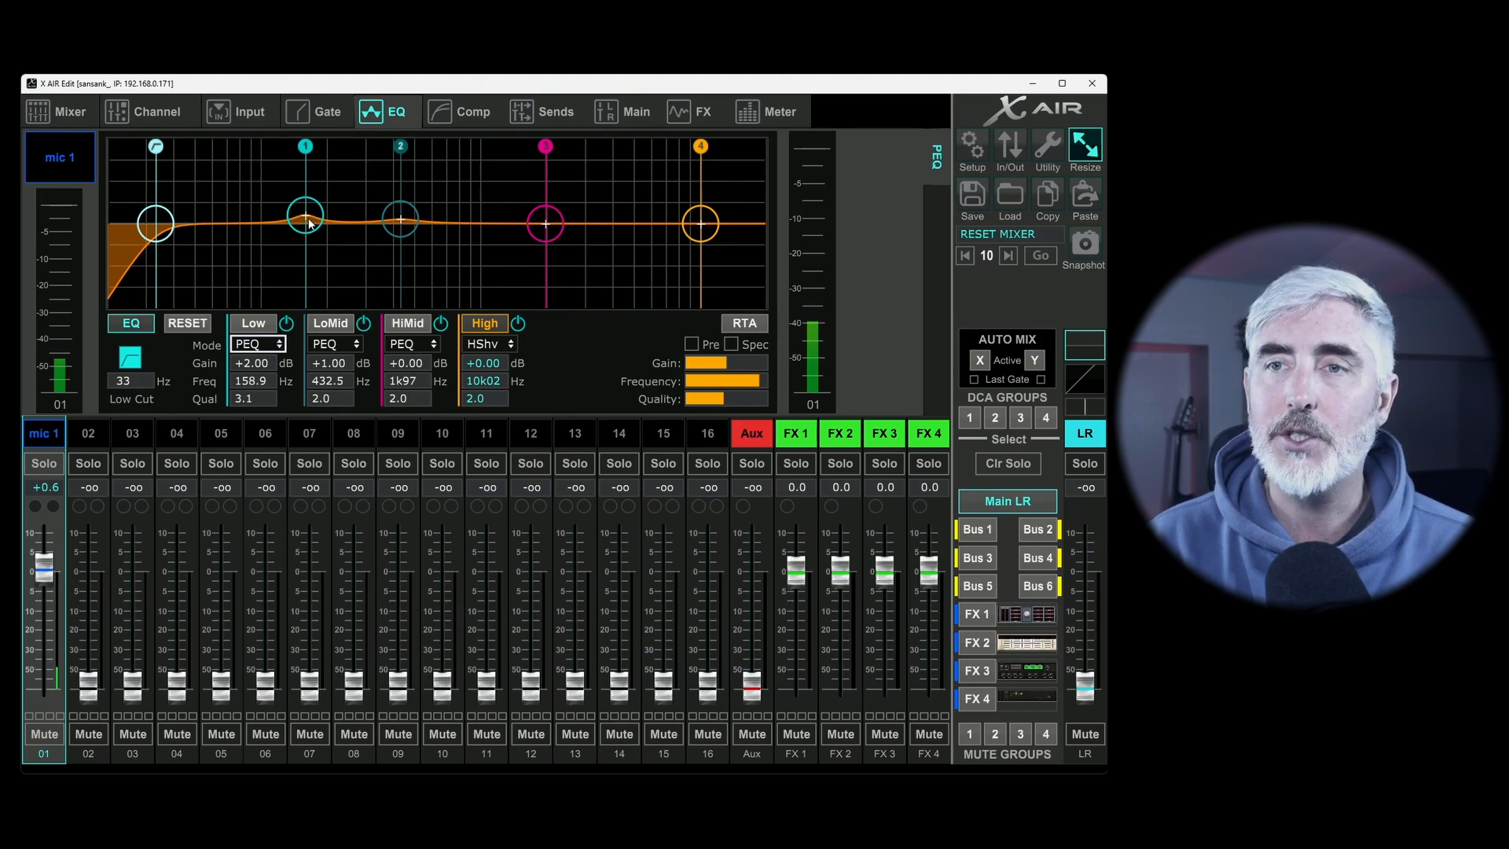
Set the Low band to LCut mode with a quality of 5.0 and its frequency at about 143.2 Hz.
left_click(266, 344)
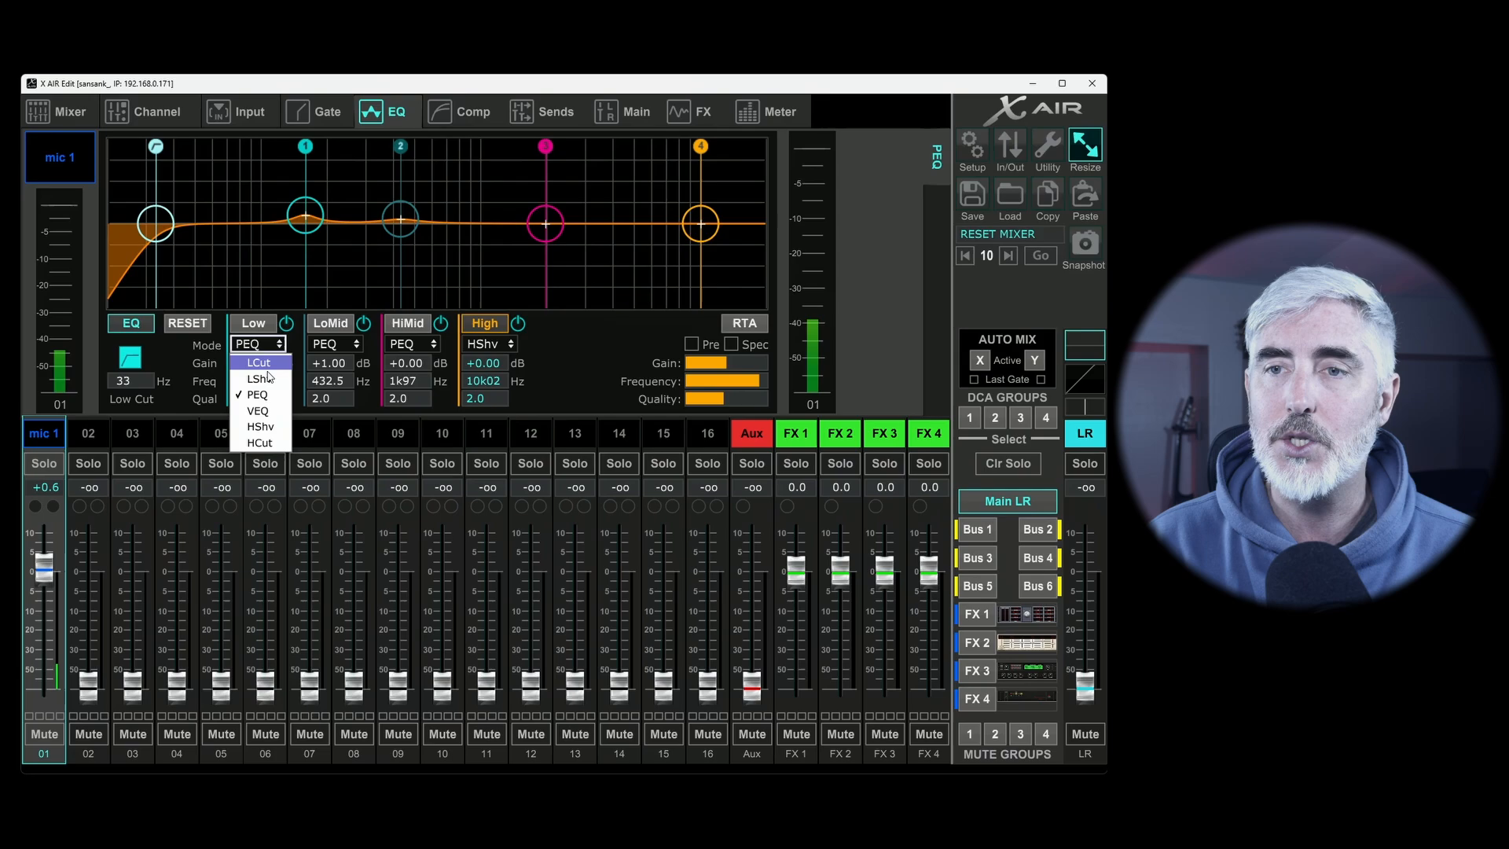
left_click(267, 365)
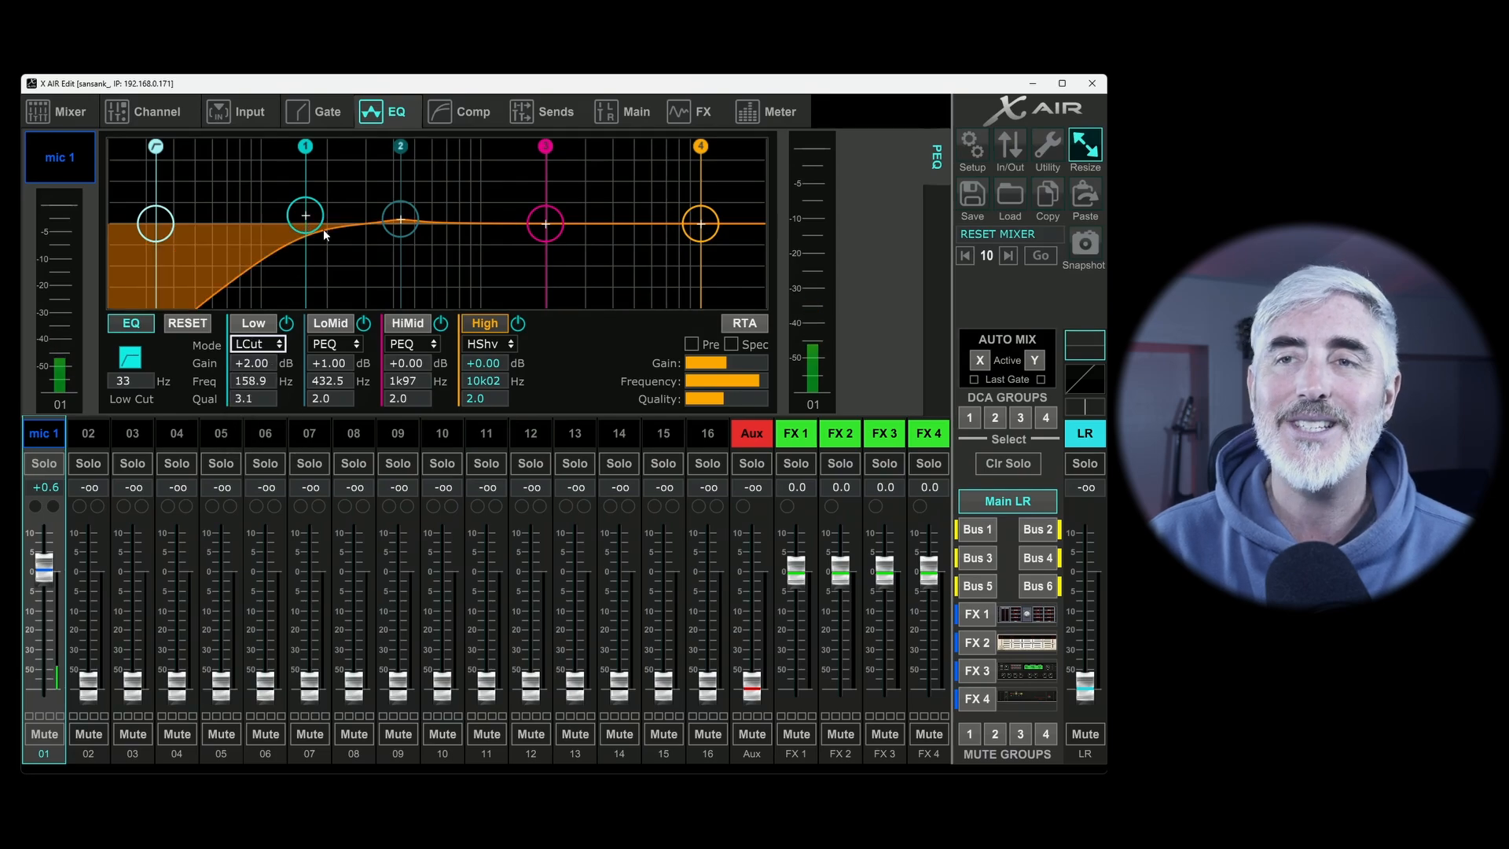
left_click_drag(311, 222, 312, 216)
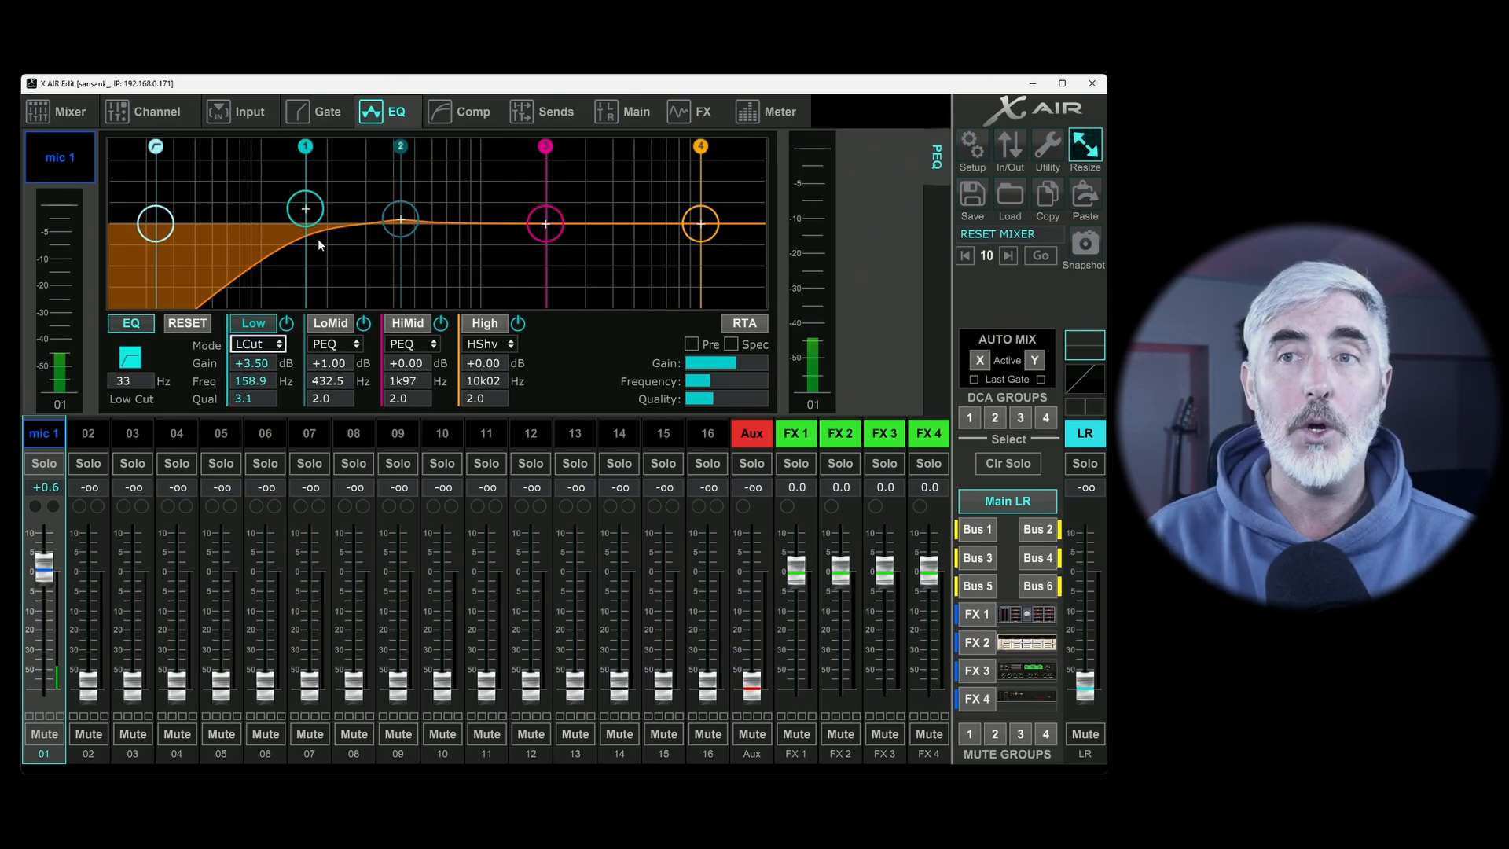
left_click_drag(309, 218, 313, 217)
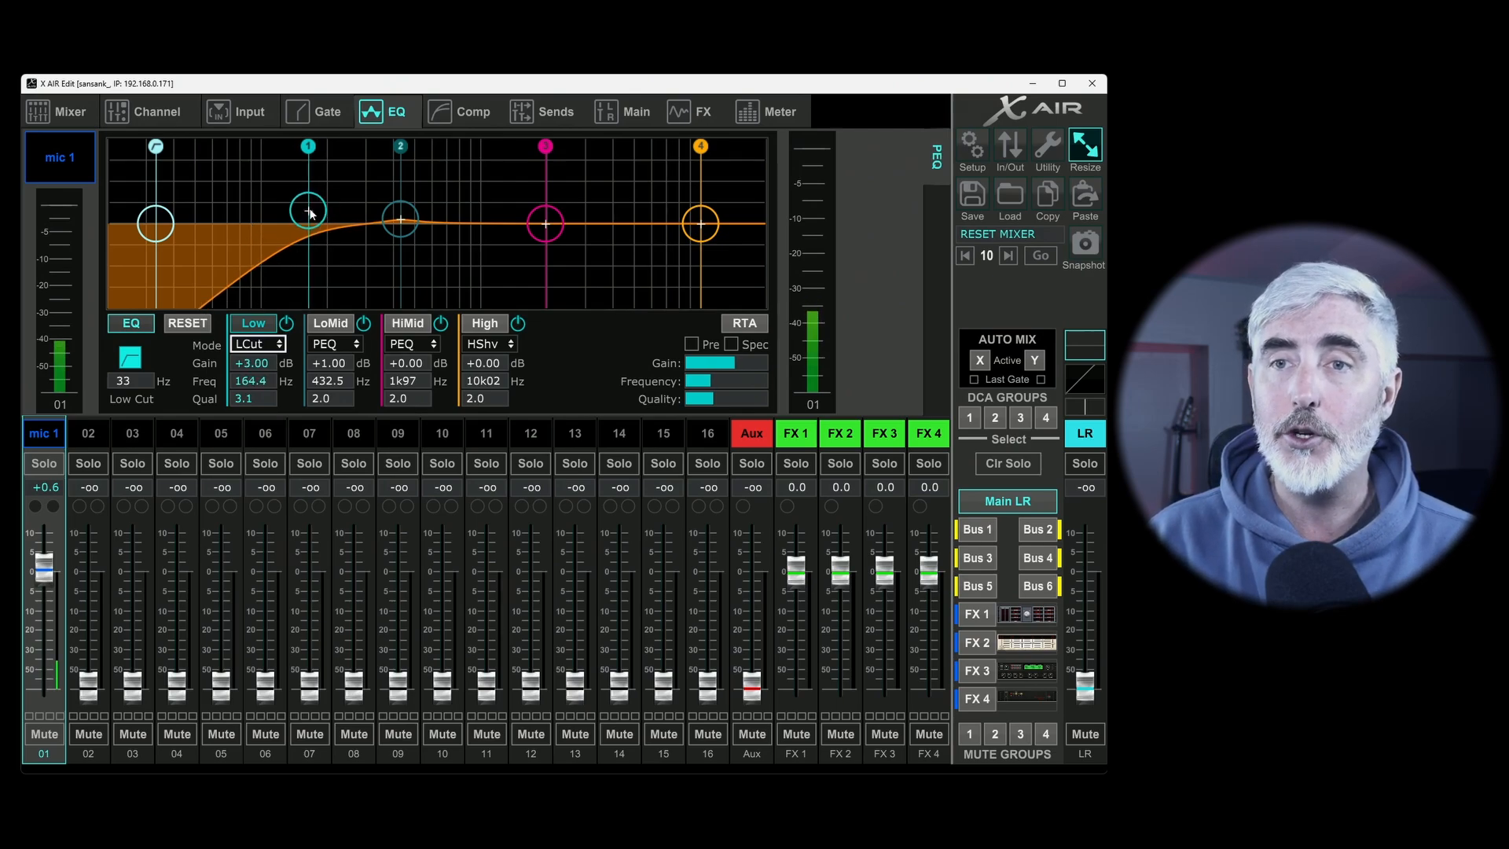
left_click_drag(700, 399, 711, 396)
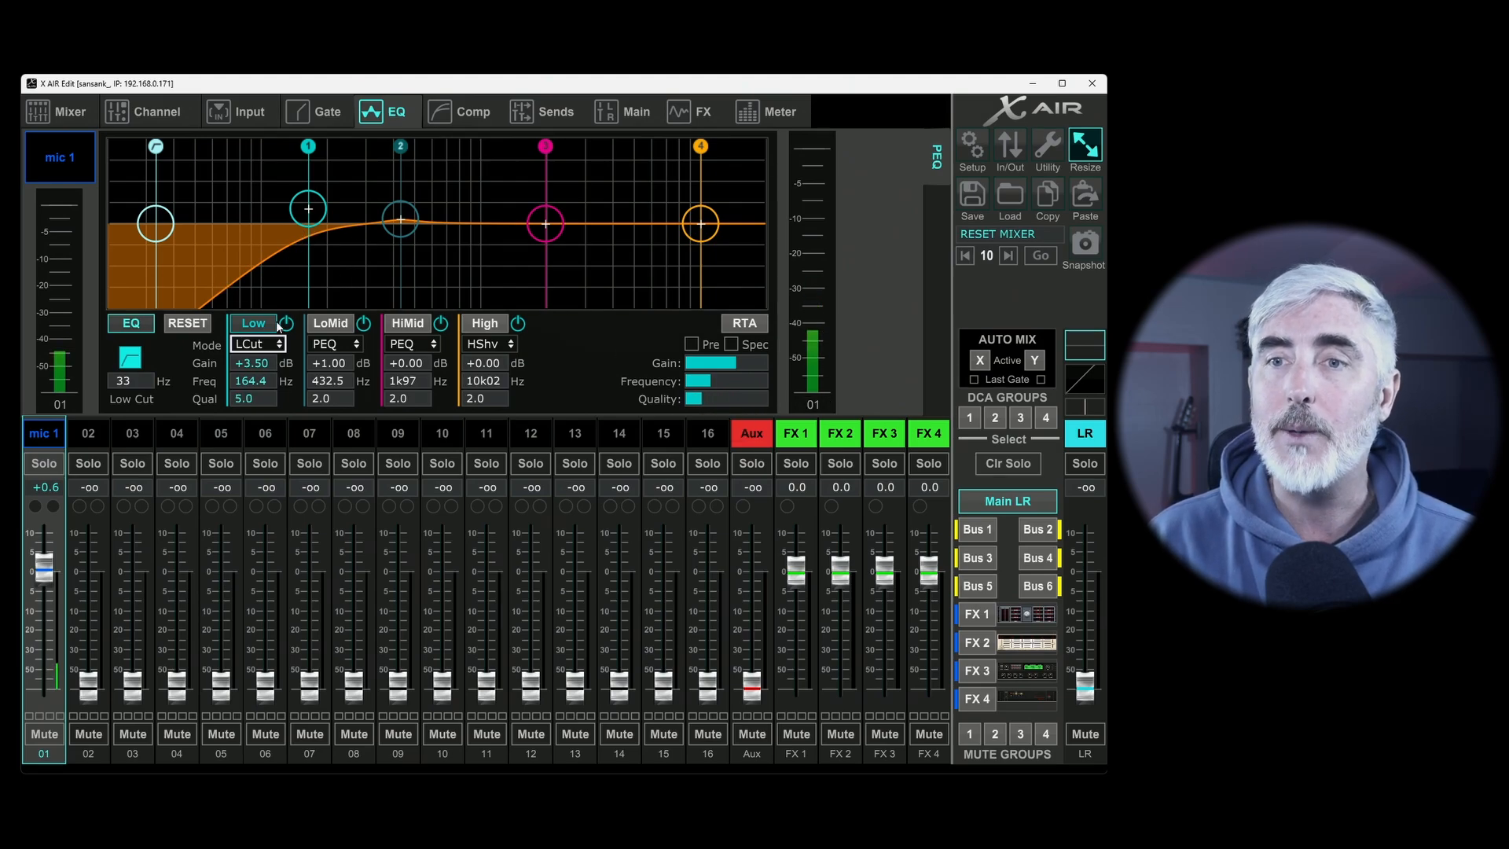
mouse_move(309, 211)
left_mouse_down()
mouse_move(259, 212)
mouse_move(301, 211)
left_mouse_up()
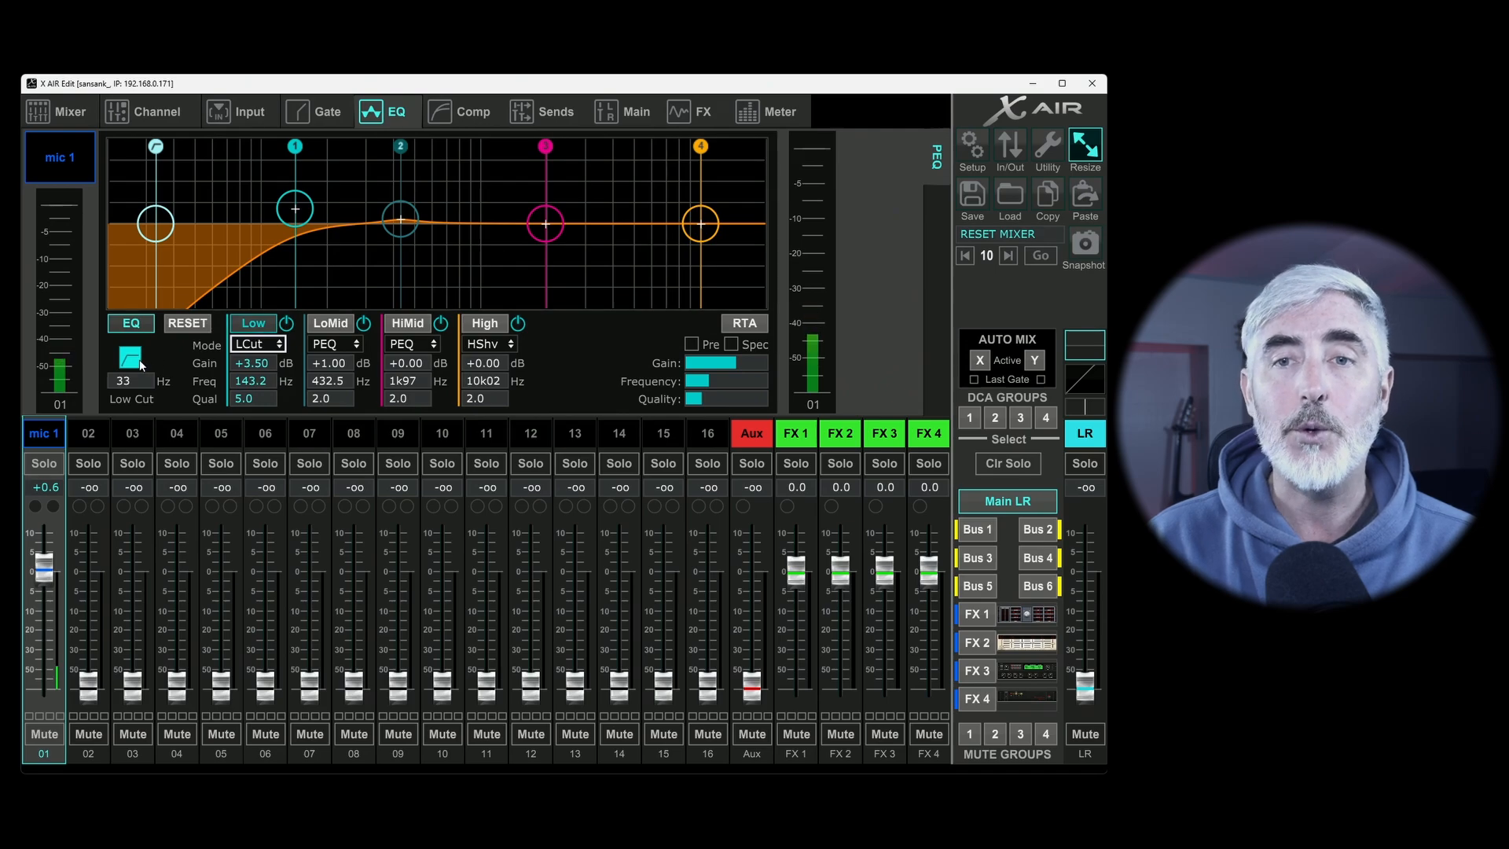
Switch the Low band back to PEQ mode and bring its gain down to just below 0 dB.
left_click(253, 343)
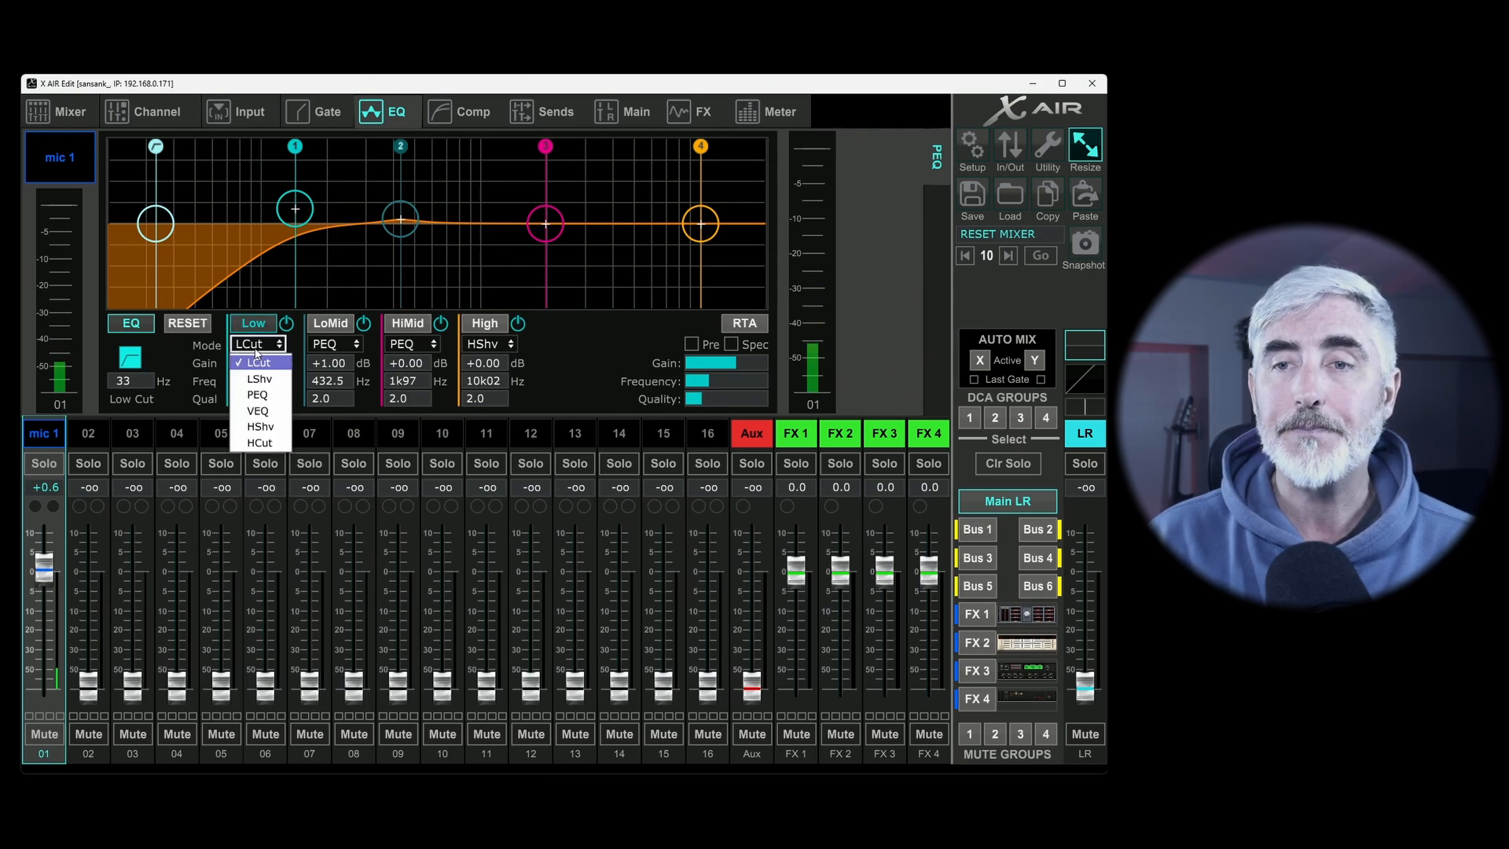
left_click(250, 394)
mouse_move(154, 234)
left_mouse_down()
mouse_move(207, 234)
mouse_move(152, 237)
left_mouse_up()
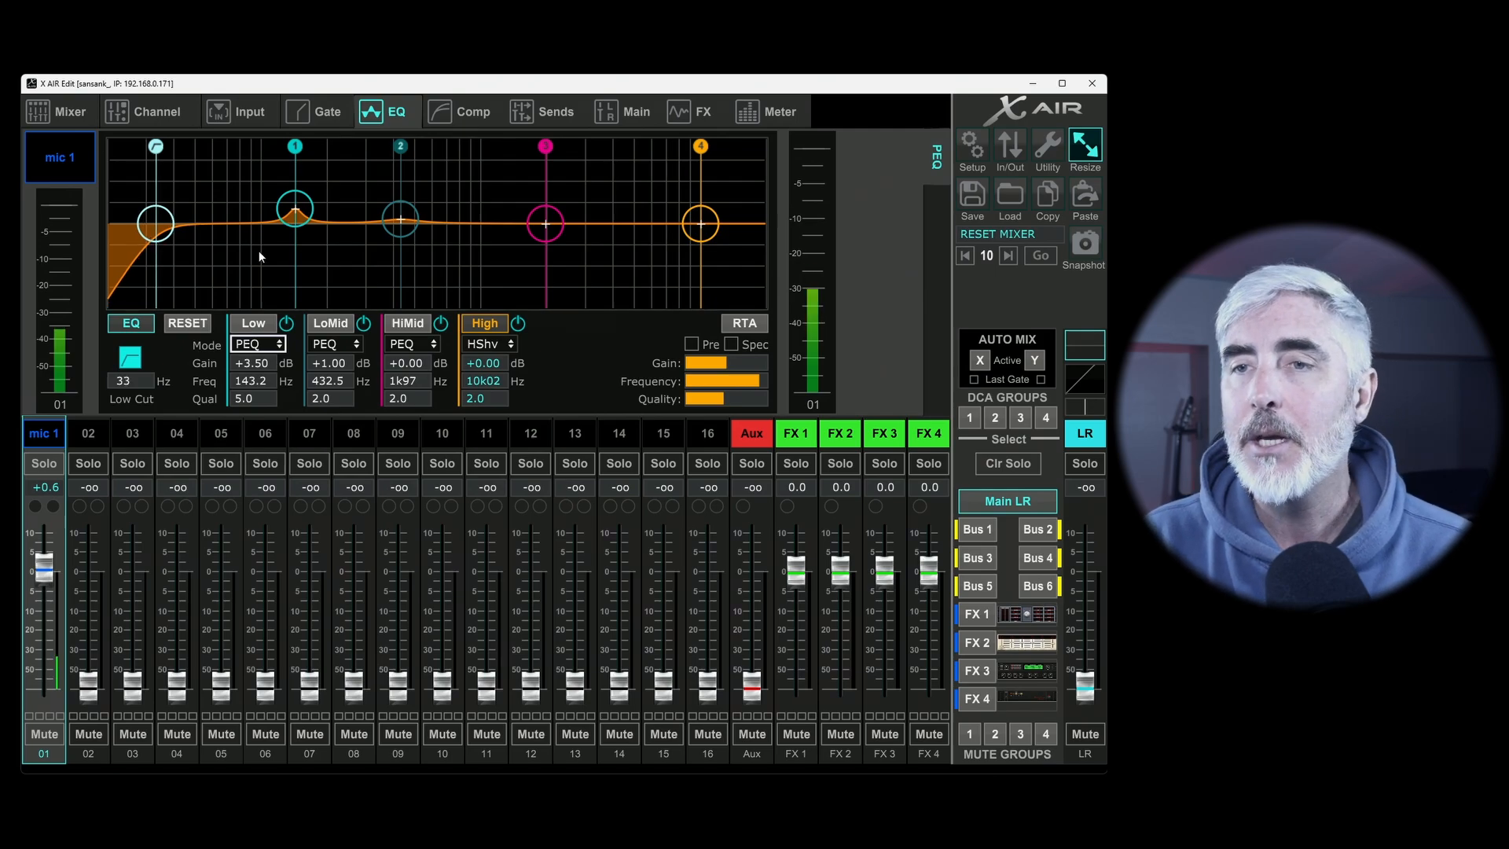
left_click_drag(296, 209, 295, 227)
Set the Low band to LShv mode at about +7.5 dB and 124.7 Hz, and lower the low cut filter to 20 Hz.
left_click(276, 345)
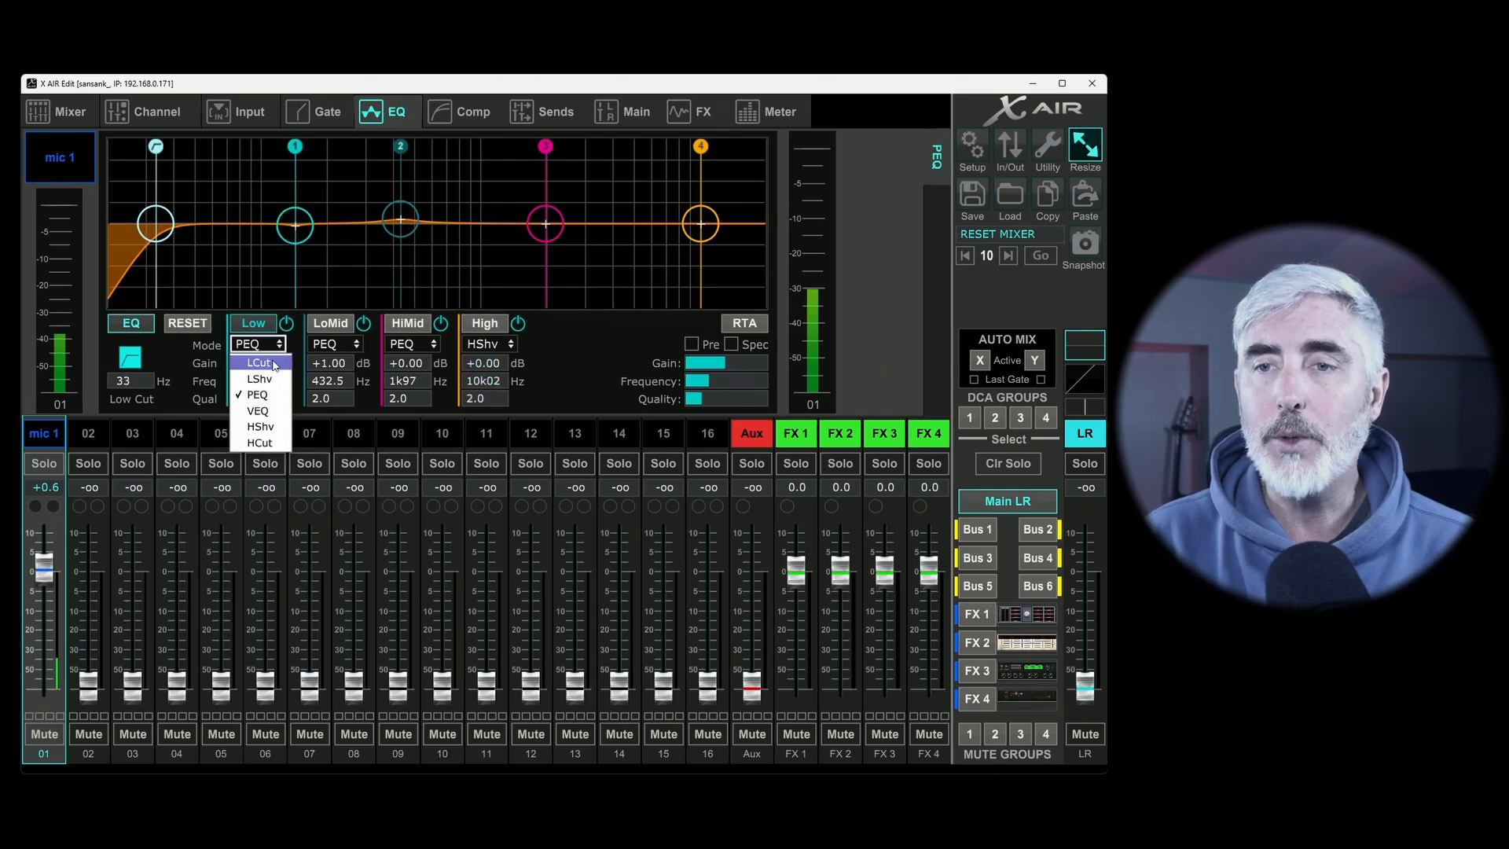
left_click(259, 378)
left_click_drag(299, 229, 281, 192)
left_click_drag(144, 213, 54, 233)
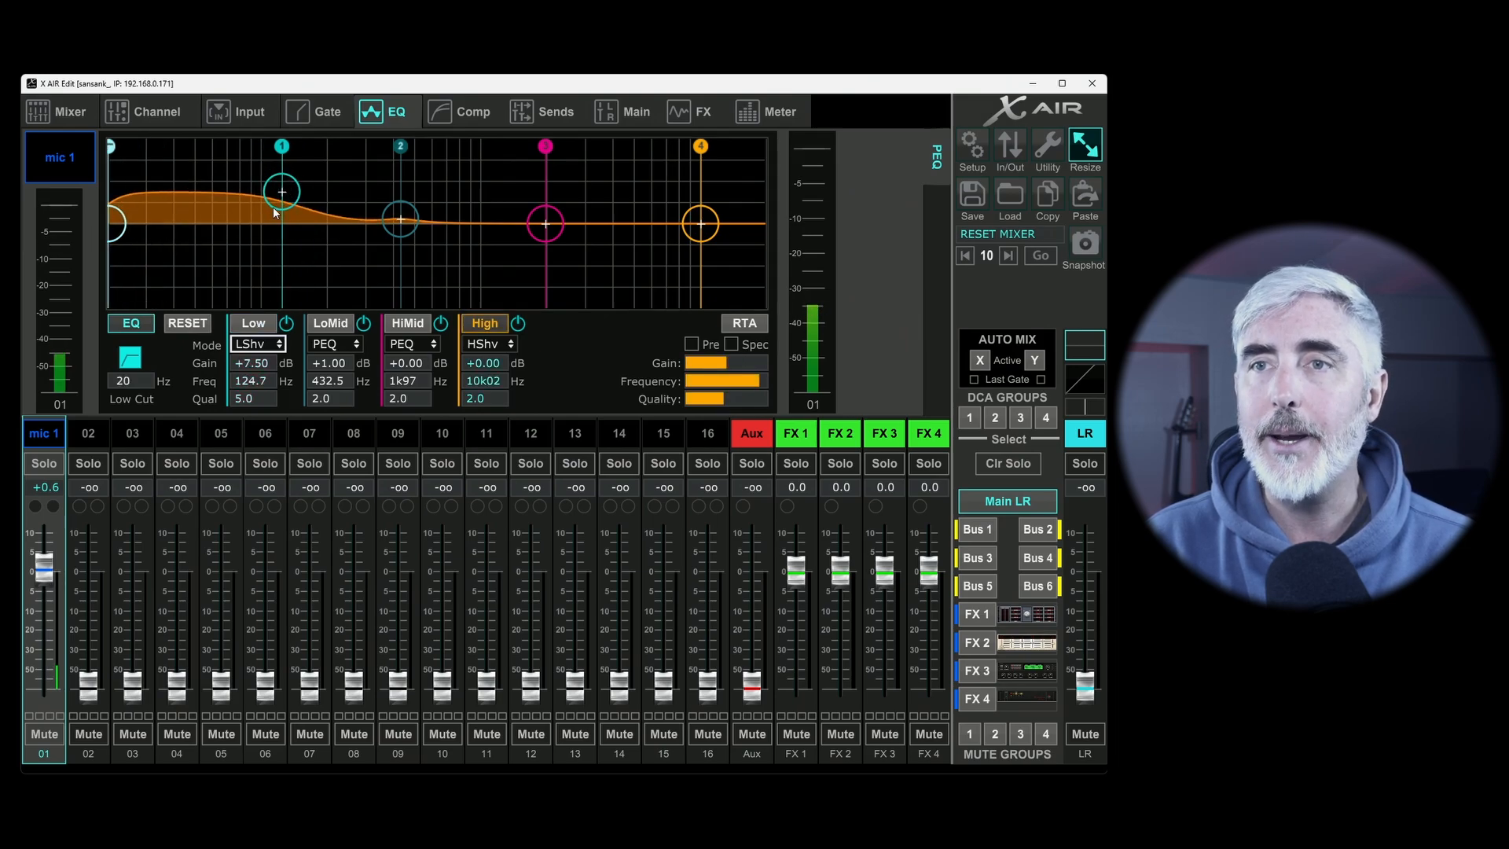
Cut the low shelf to about -6.5 dB at 158.9 Hz, and settle it at about -5 dB and 188.8 Hz.
left_click_drag(277, 206, 309, 251)
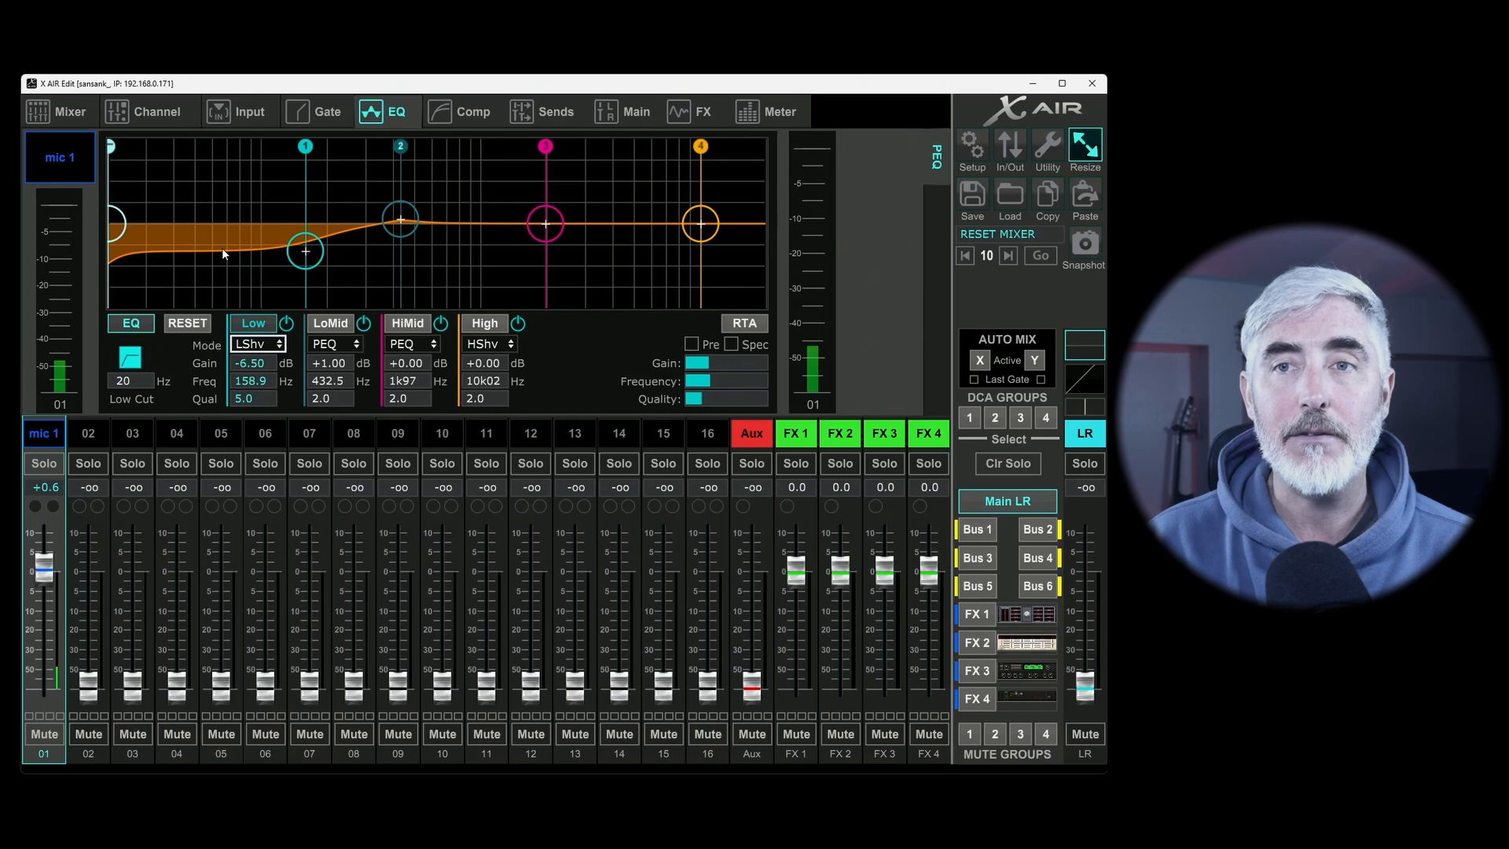
mouse_move(297, 251)
left_mouse_down()
mouse_move(320, 189)
mouse_move(318, 238)
left_mouse_up()
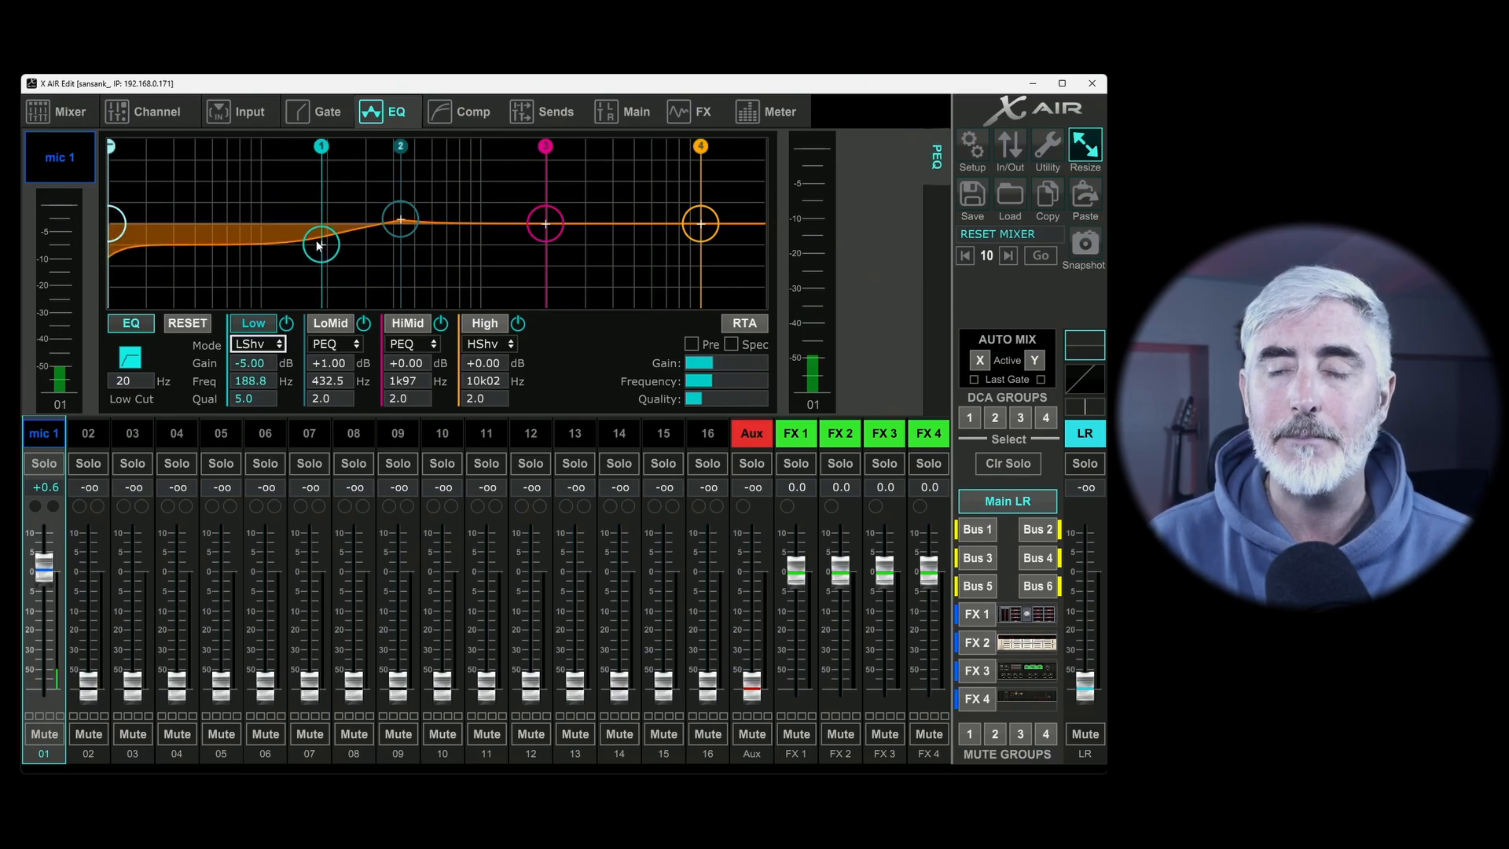
Change the Low band to PEQ mode and cut it to about -9 dB at 158.9 Hz.
left_click(251, 348)
left_click(257, 394)
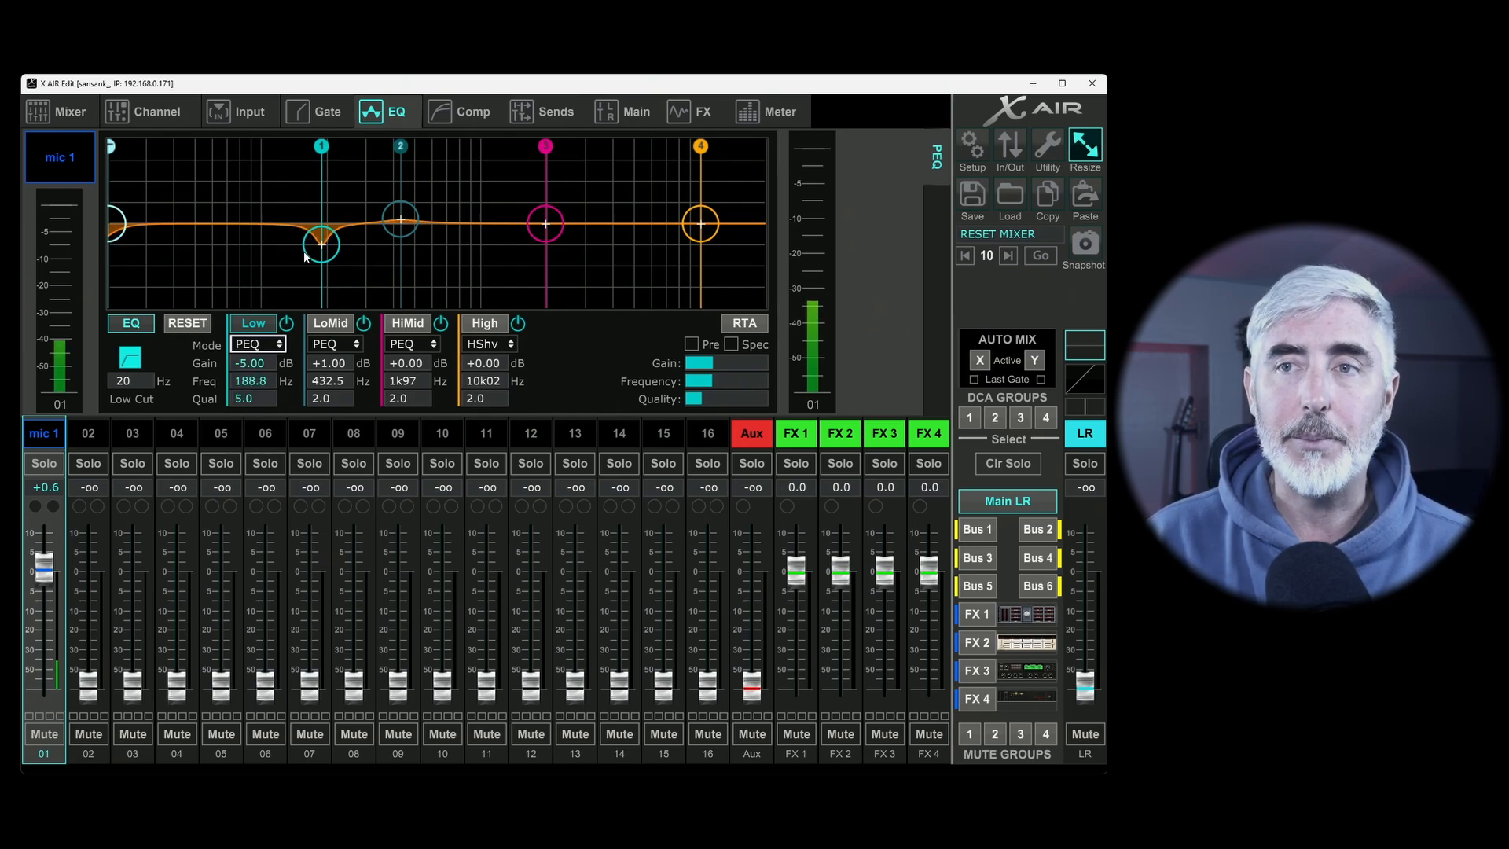
mouse_move(327, 247)
left_mouse_down()
mouse_move(315, 276)
mouse_move(279, 271)
mouse_move(309, 264)
left_mouse_up()
Change the Low band to VEQ mode and cut it to about -11.5 dB at 124.7 Hz.
left_click(258, 344)
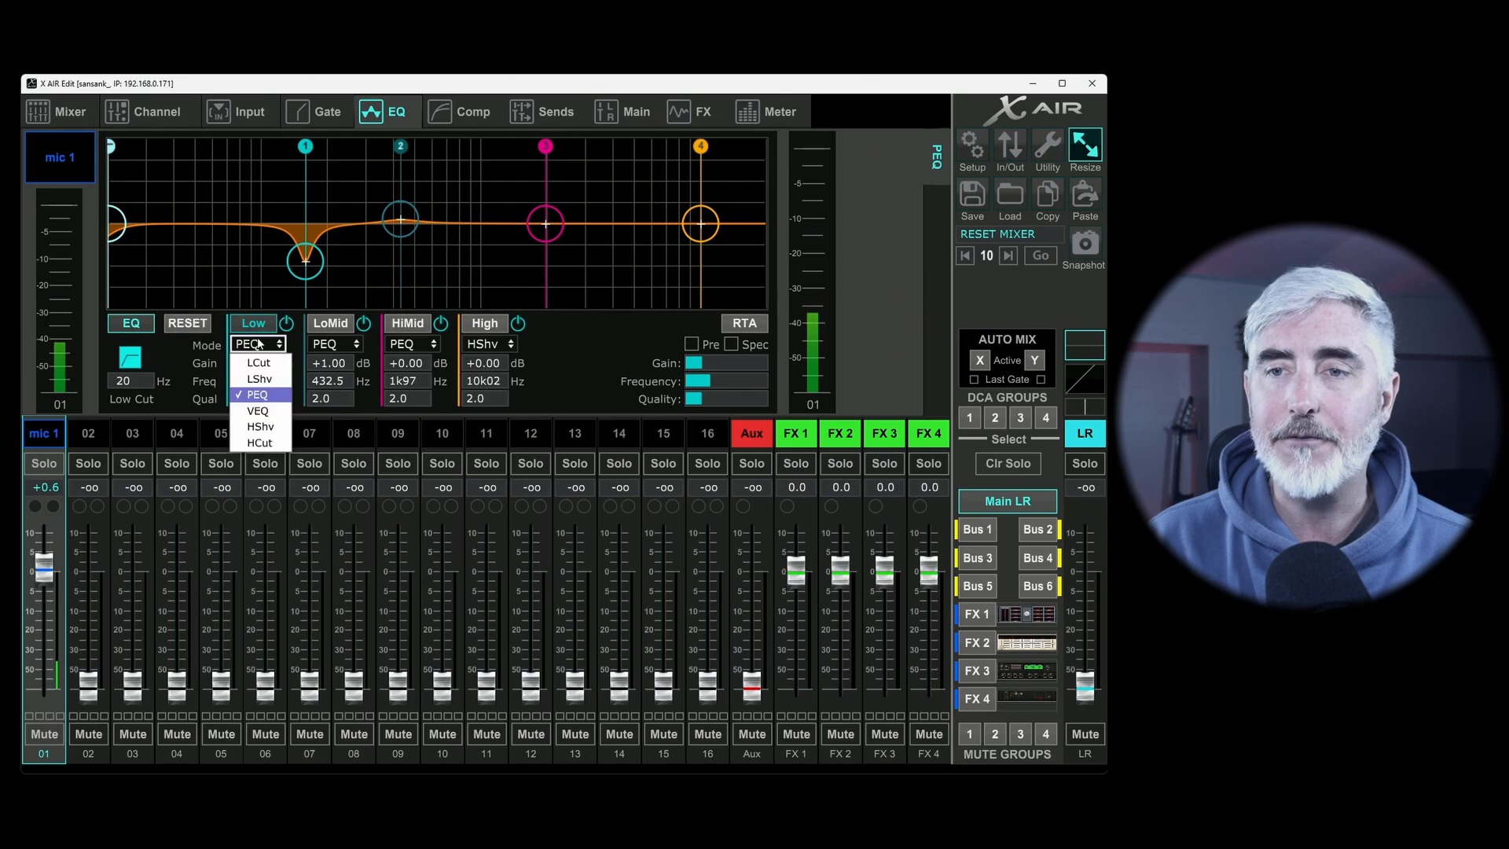
left_click(271, 410)
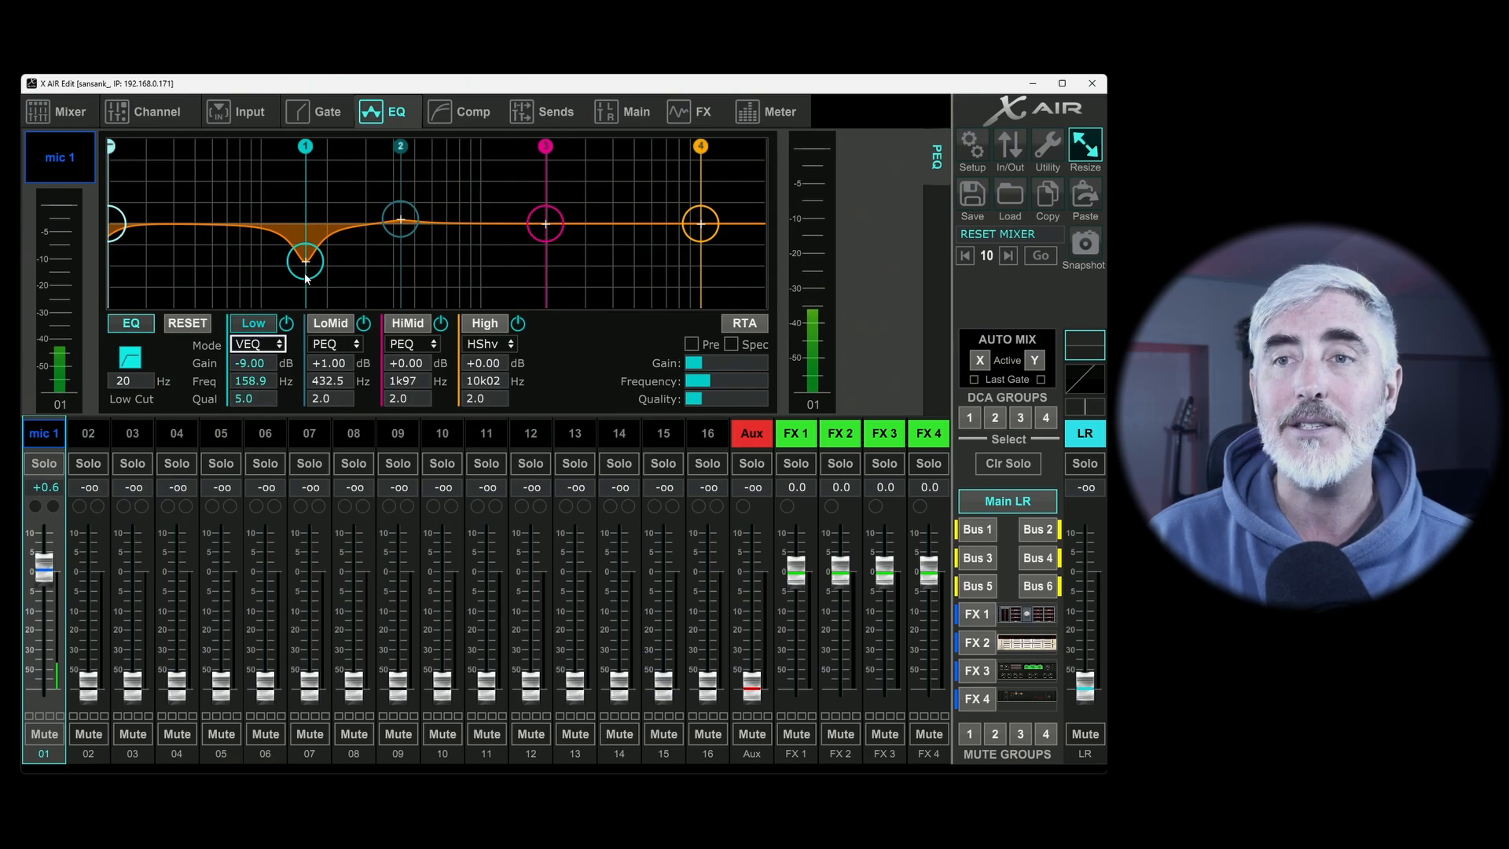
left_click_drag(307, 263, 286, 274)
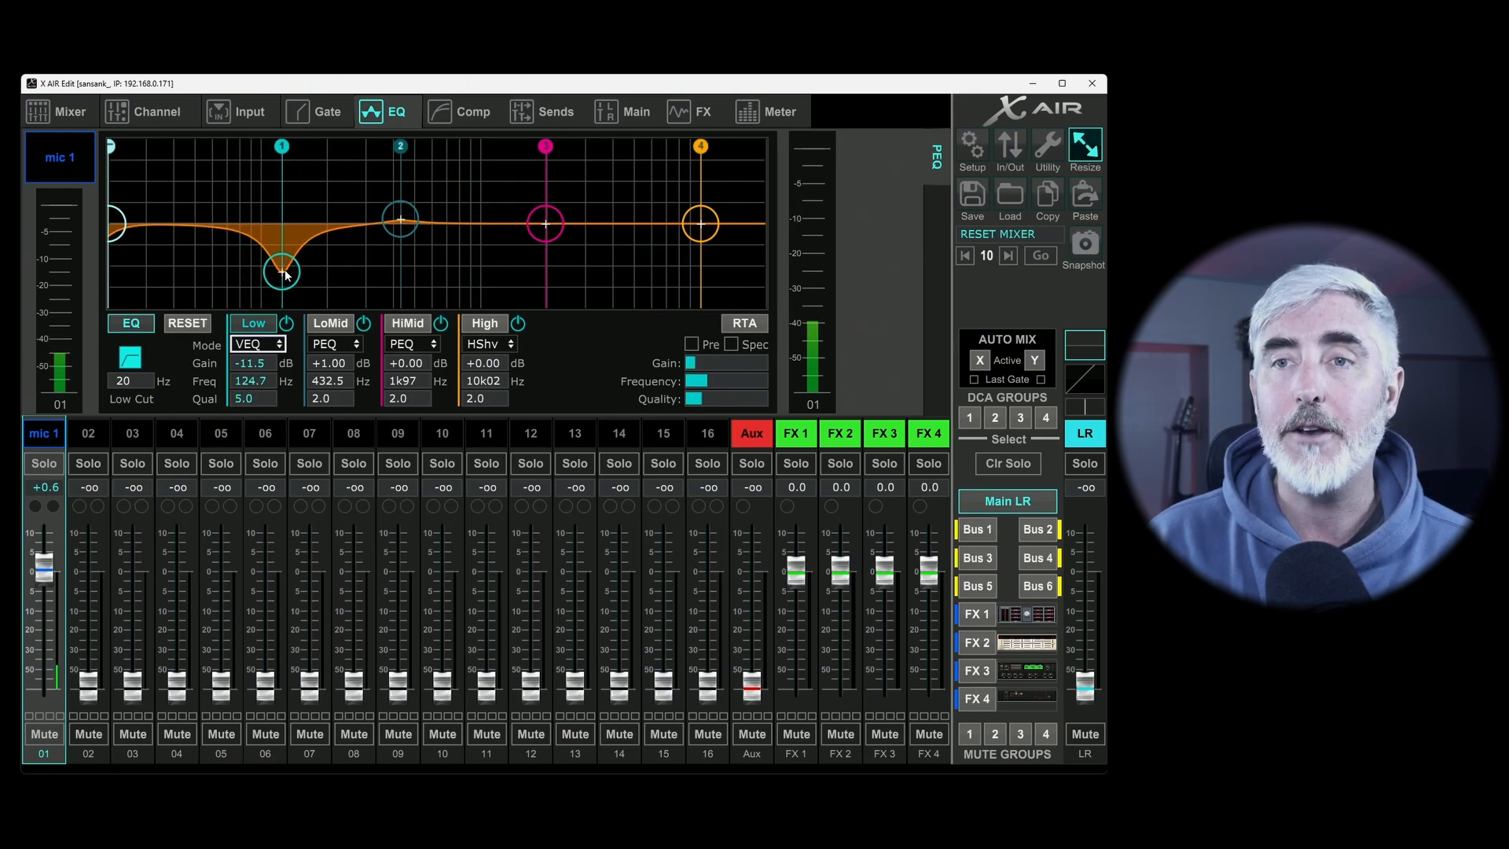
Return the Low band to PEQ mode, narrowed to a quality of 10 and cut to -15 dB at about 120.5 Hz.
left_click(271, 347)
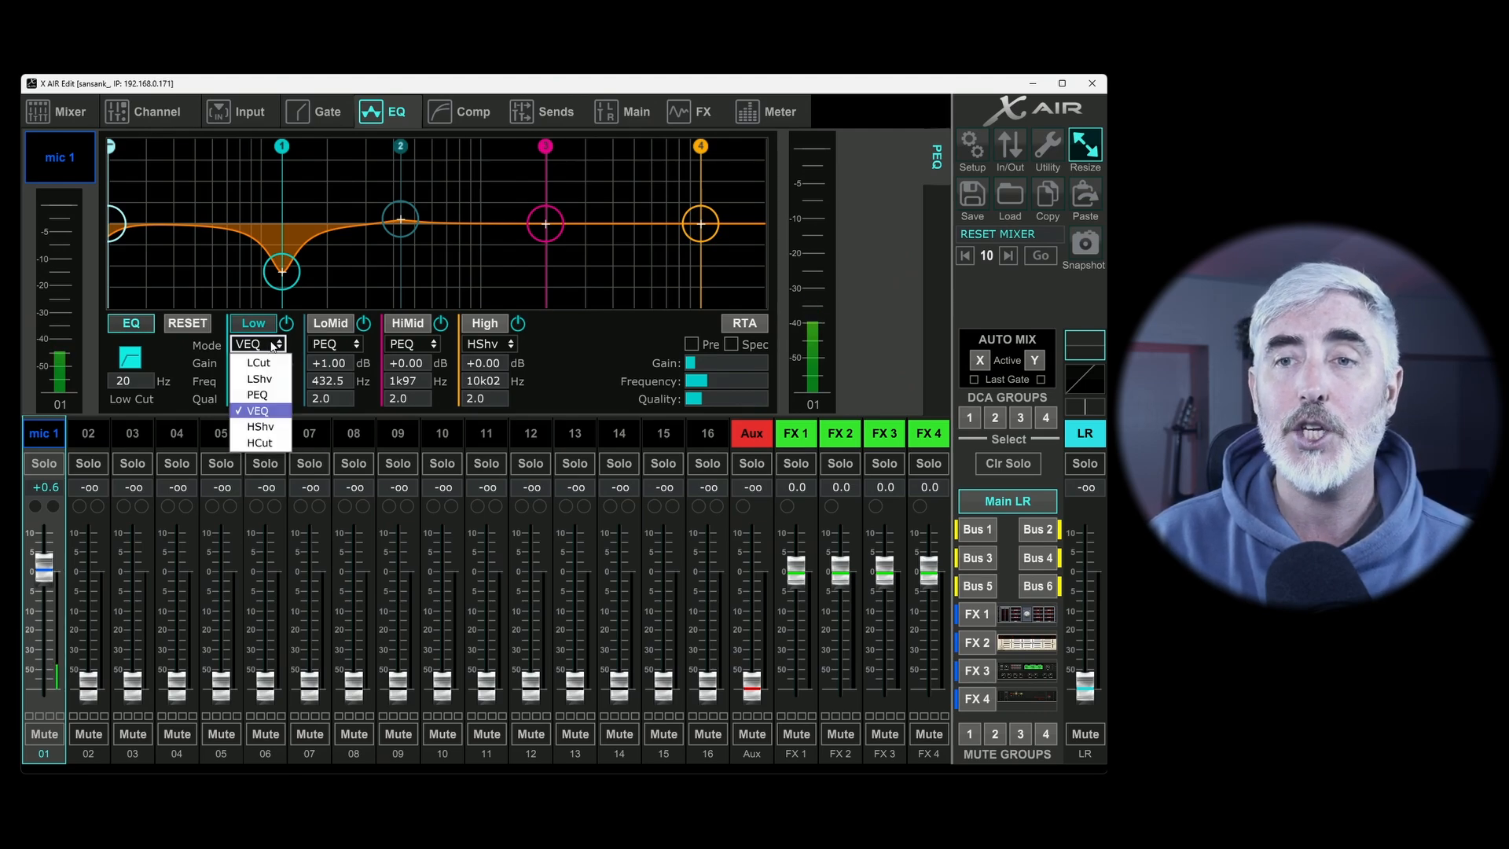
left_click(260, 395)
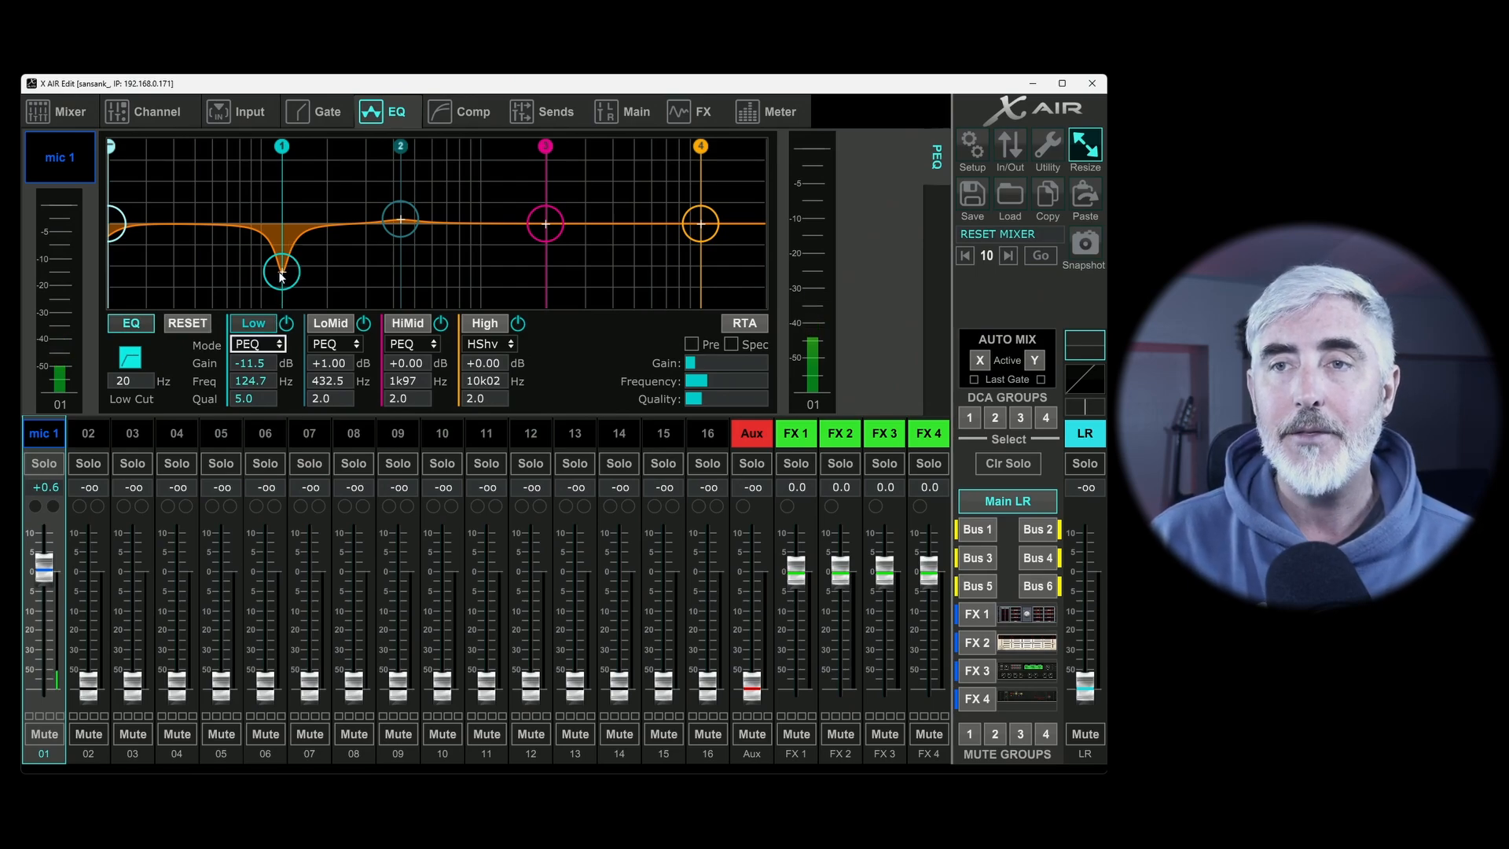
left_click_drag(280, 271, 277, 269)
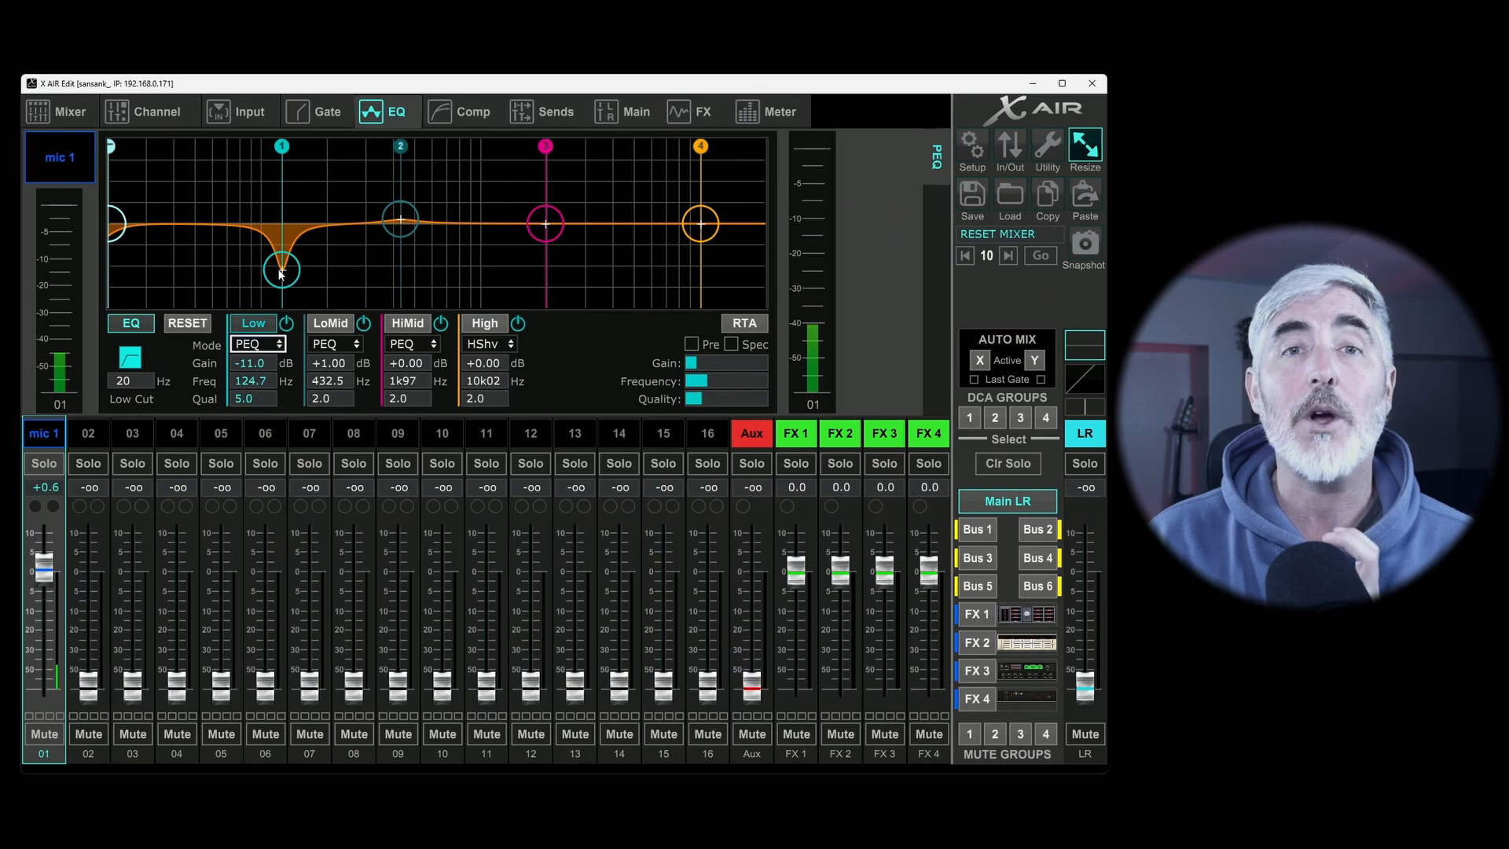
mouse_move(697, 402)
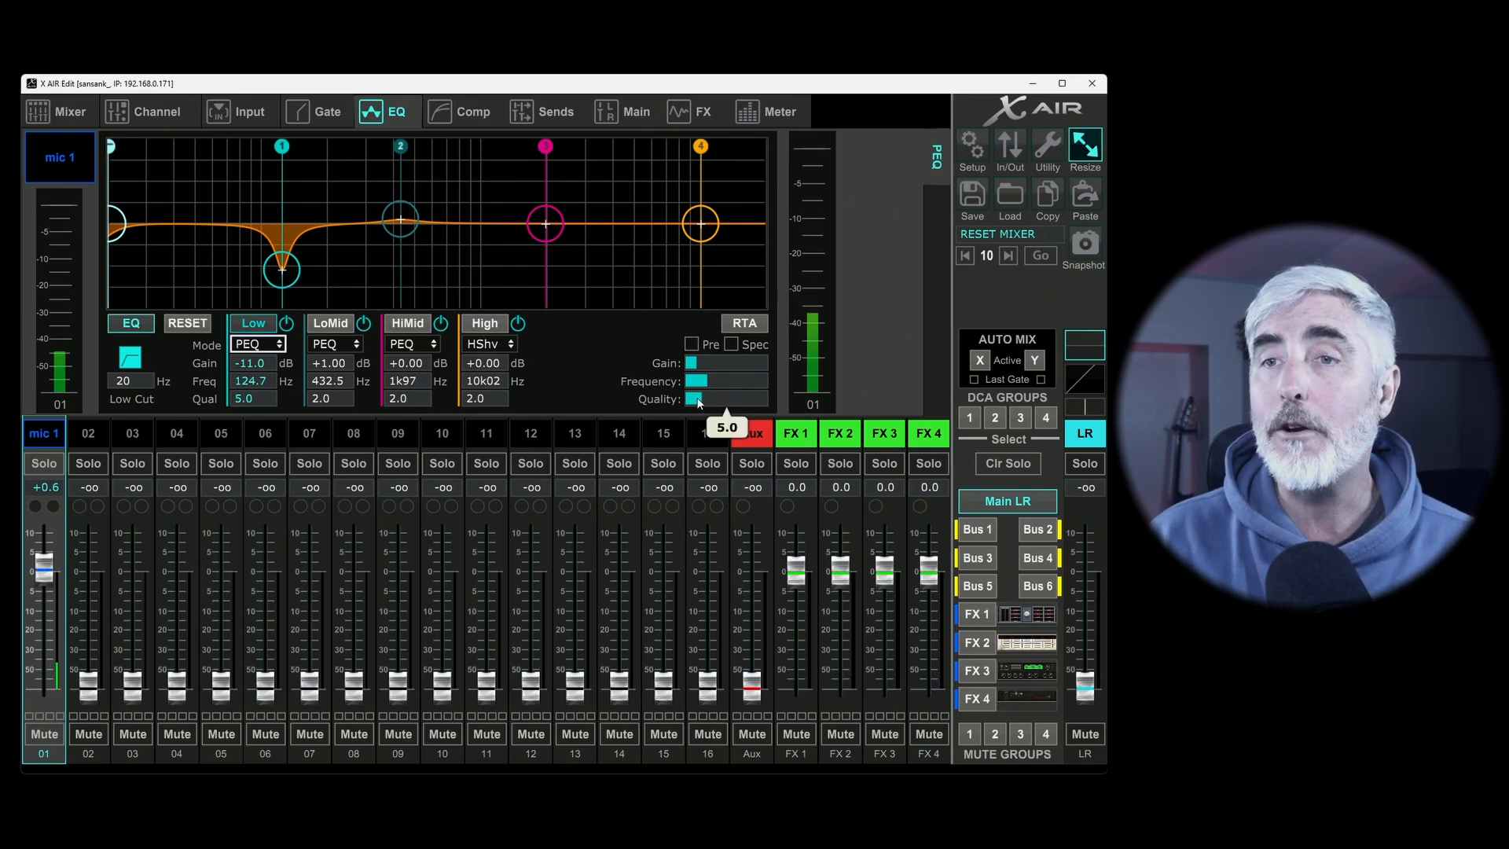
left_click_drag(698, 402, 607, 399)
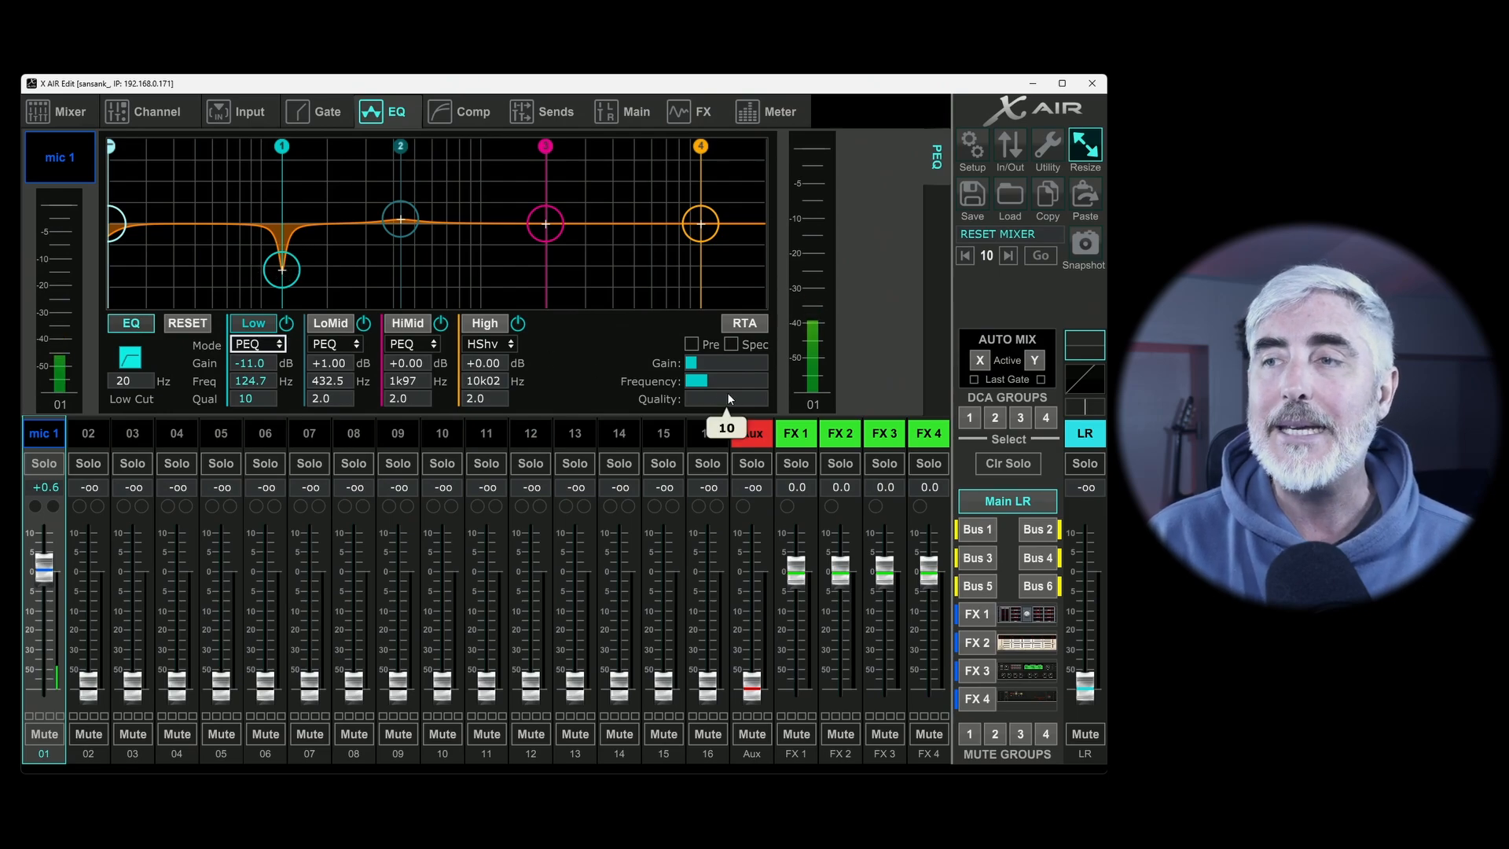
mouse_move(284, 273)
left_mouse_down()
mouse_move(280, 250)
mouse_move(279, 299)
left_mouse_up()
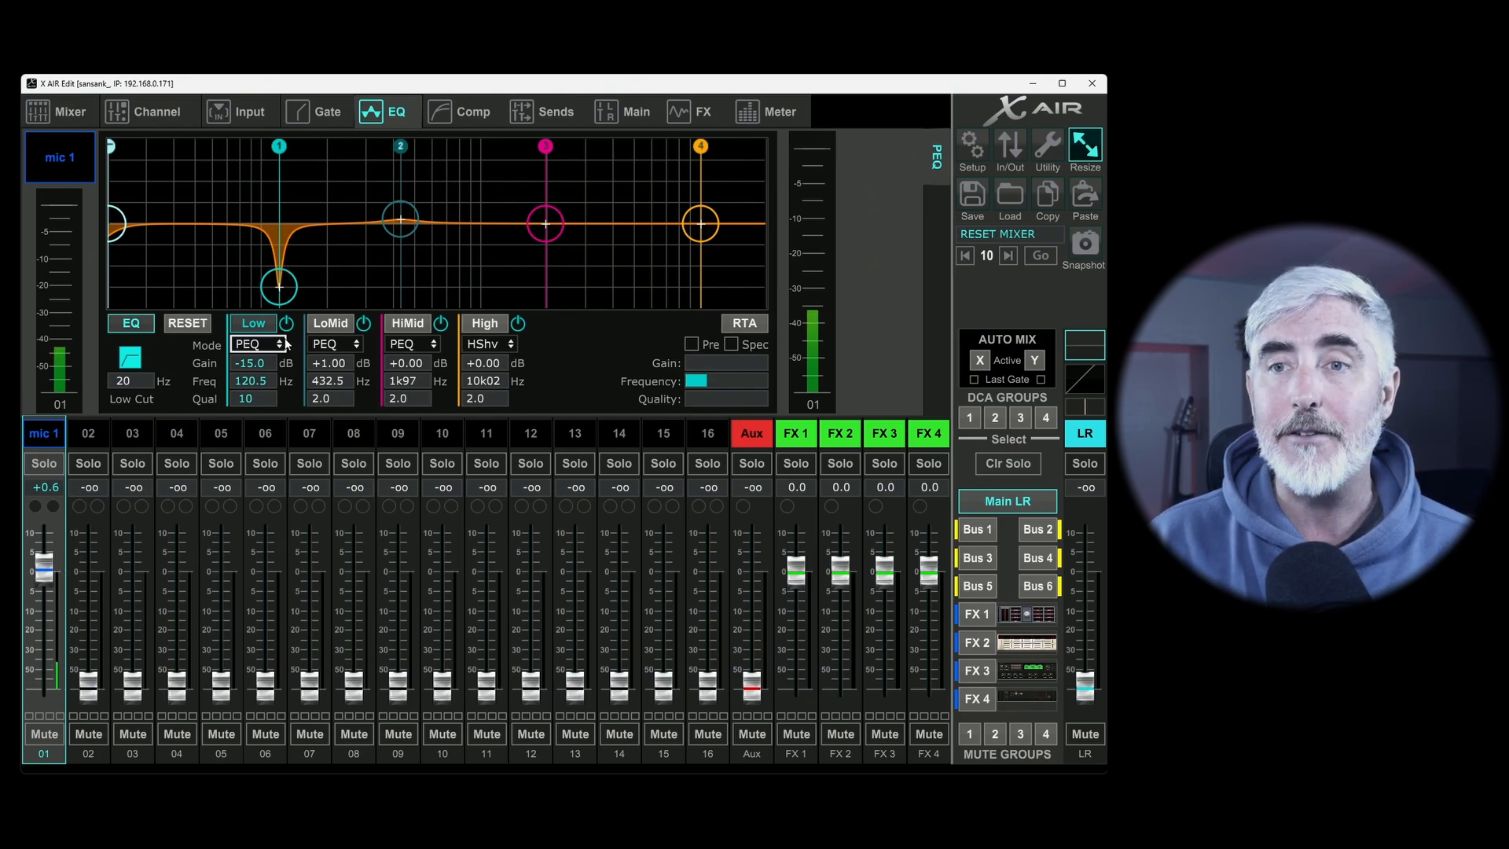
Switch the Low band to VEQ mode and reduce its cut to about -10.5 dB, settling at about -2.5 dB and 112.5 Hz.
left_click(252, 345)
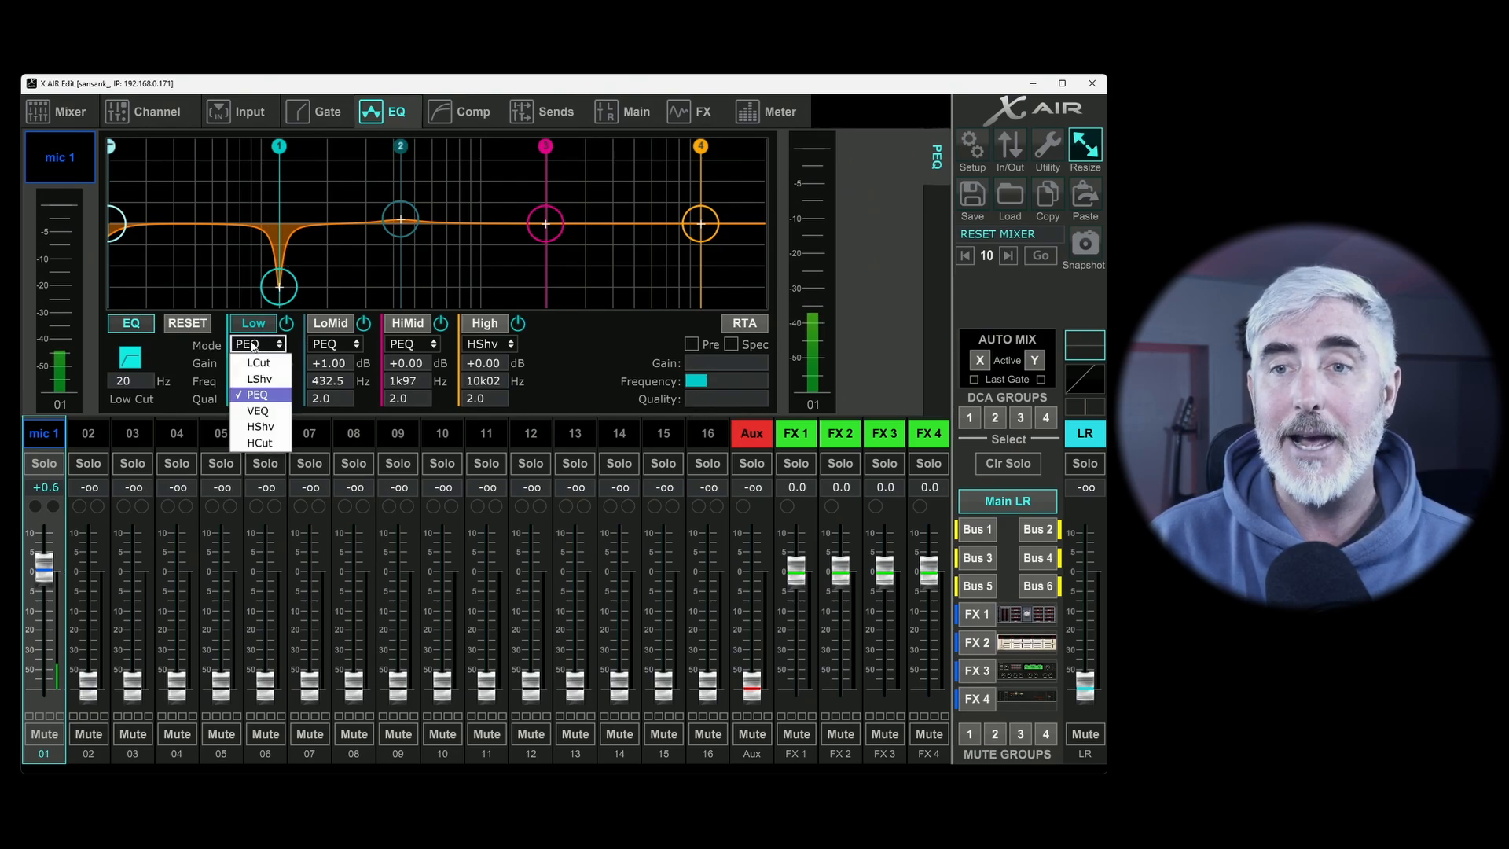
left_click(253, 409)
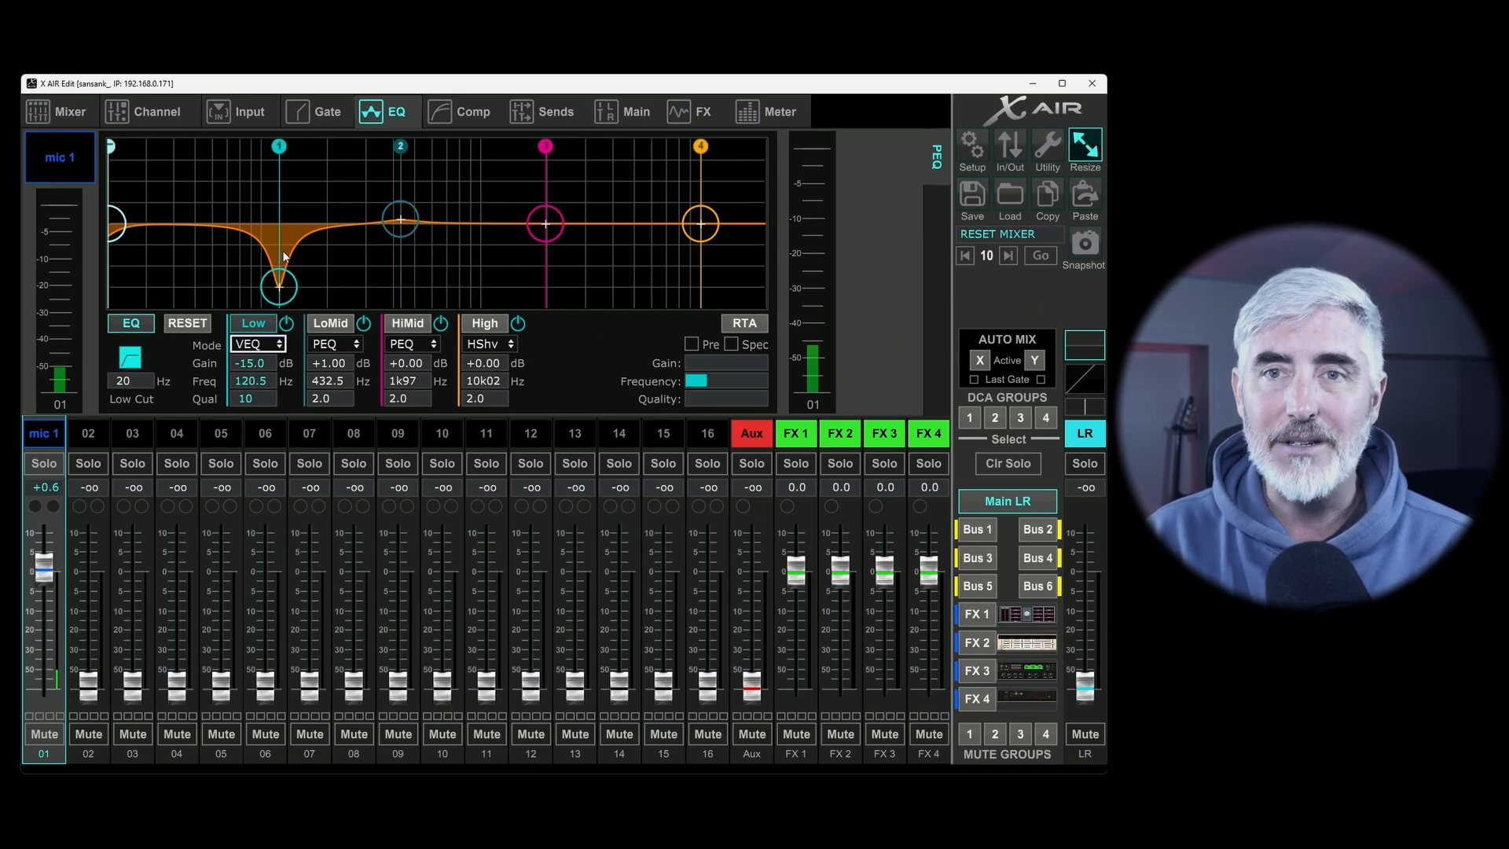
mouse_move(278, 290)
left_mouse_down()
mouse_move(280, 256)
mouse_move(285, 271)
left_mouse_up()
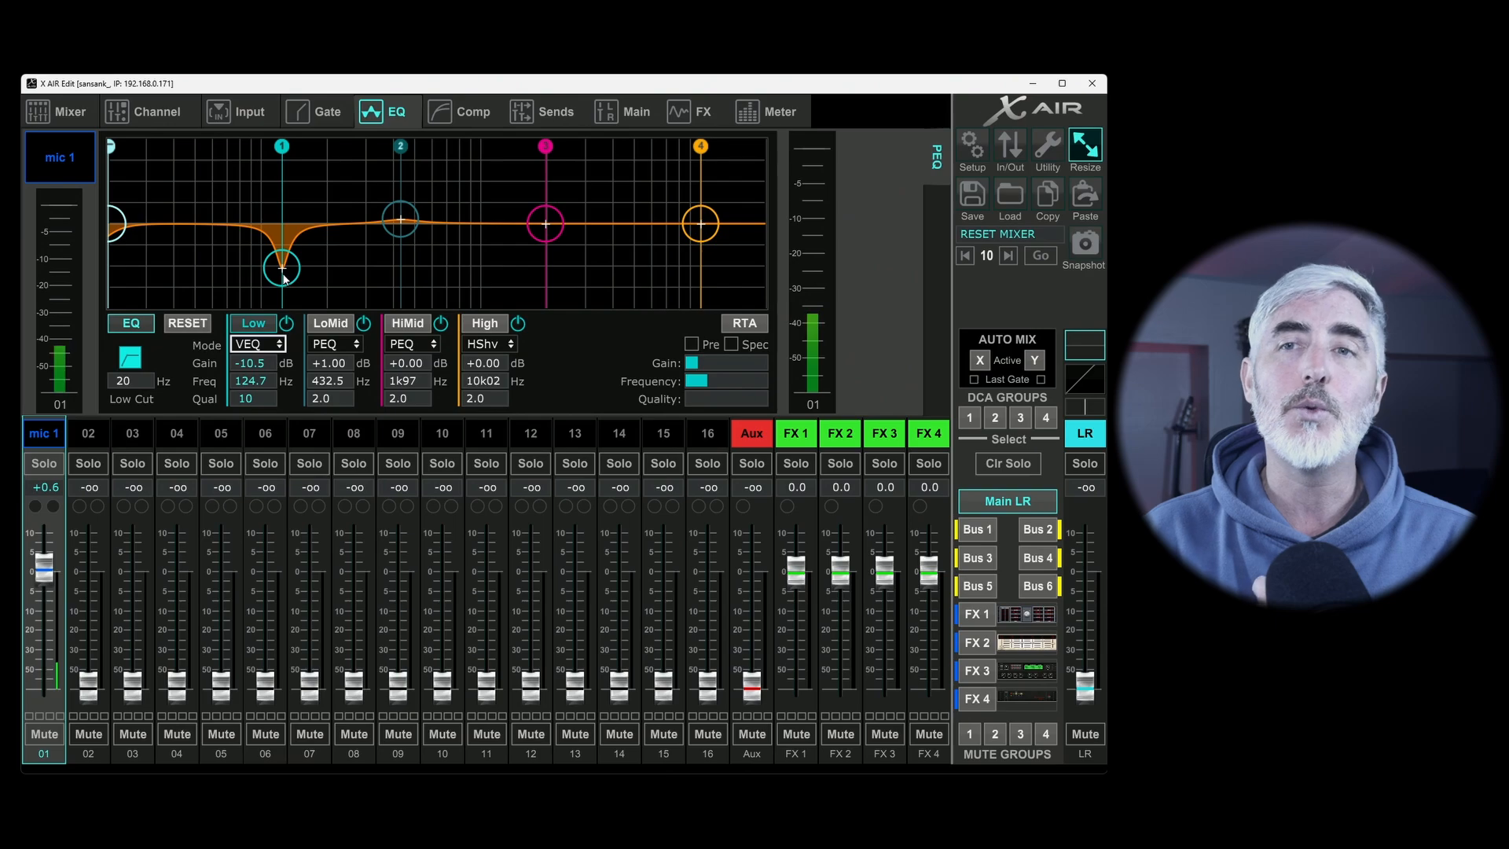
mouse_move(284, 256)
left_mouse_down()
mouse_move(303, 224)
mouse_move(274, 246)
left_mouse_up()
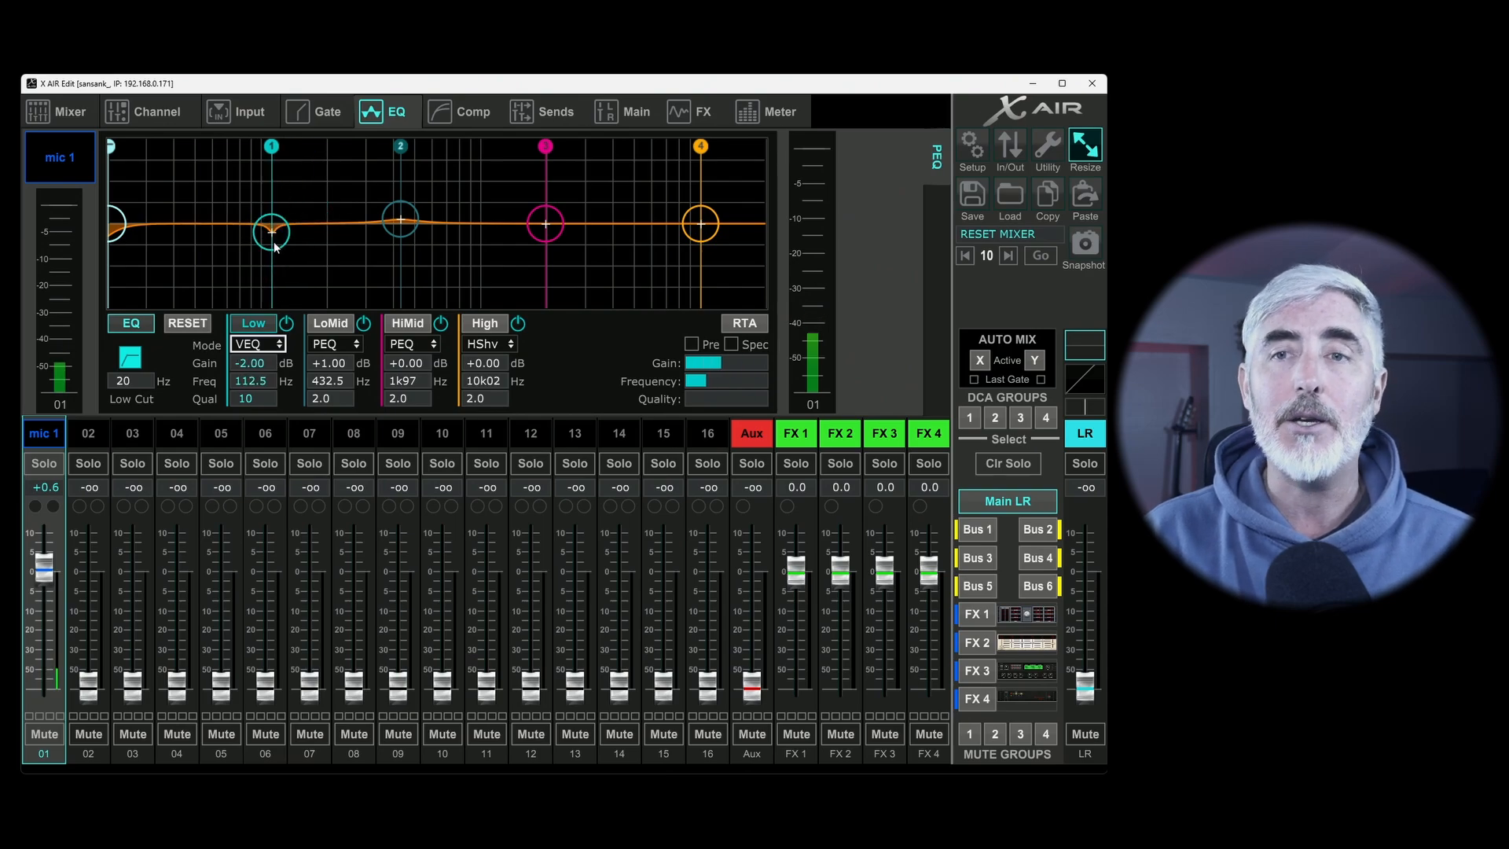
Set the Low band's mode to HShv.
left_click(260, 346)
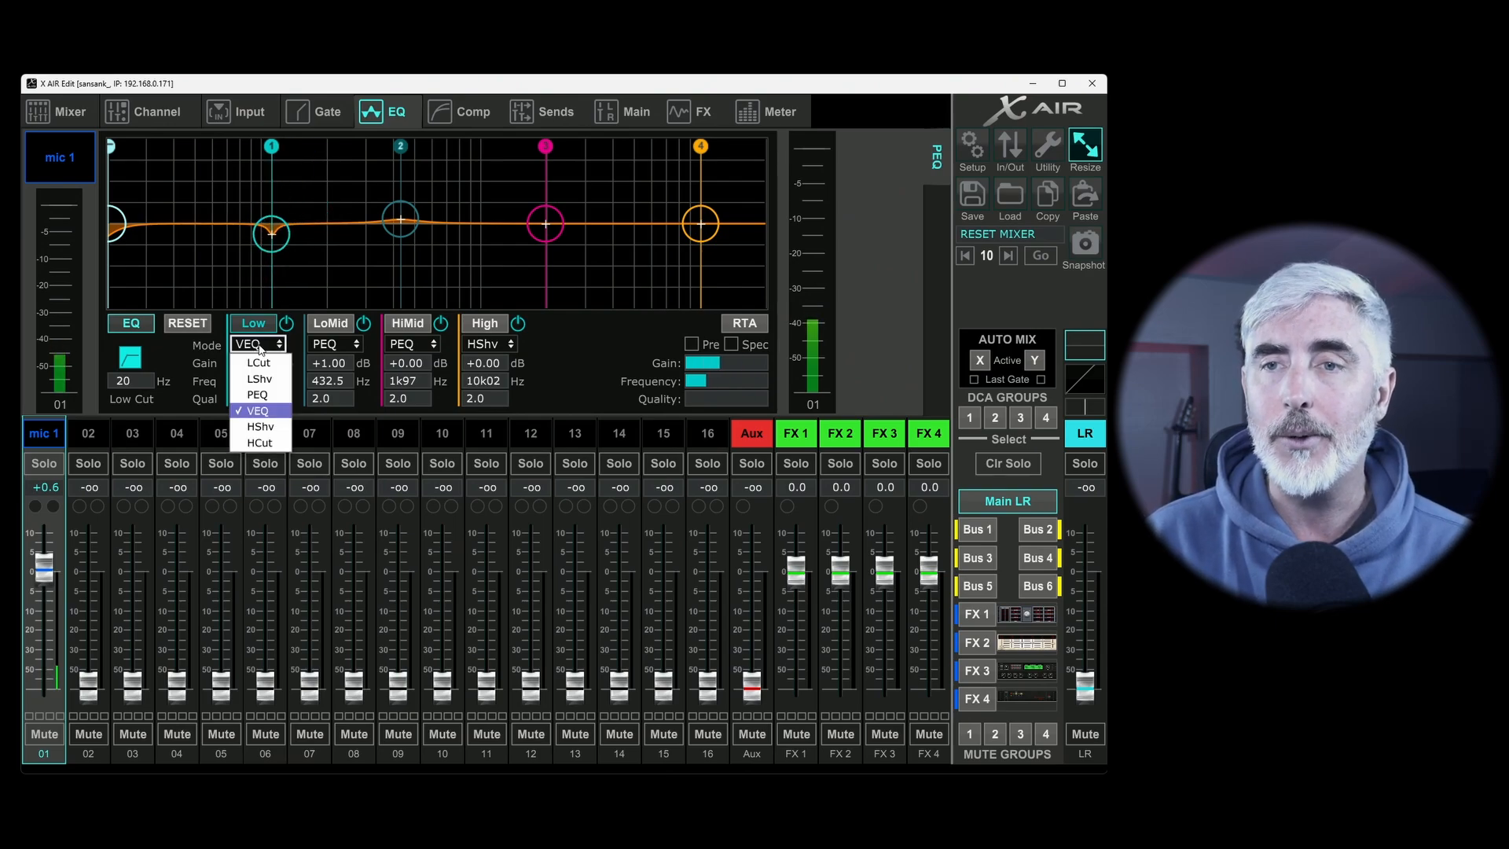
left_click(260, 426)
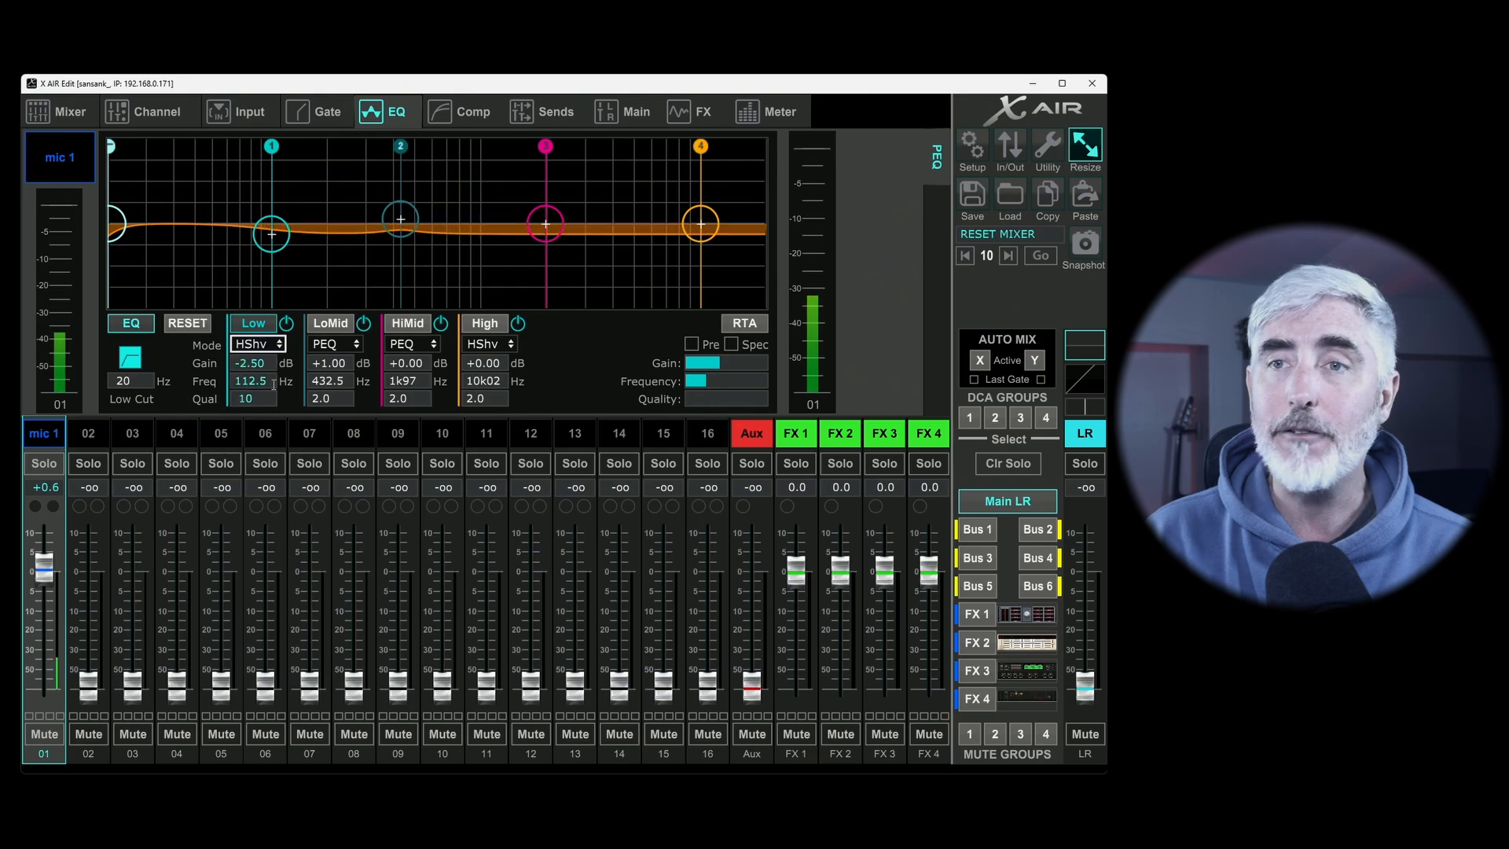
Raise the Low band's high shelf to about +7 dB at 108.7 Hz and flatten LoMid to 0 dB at about 447.7 Hz.
left_click_drag(275, 241, 267, 196)
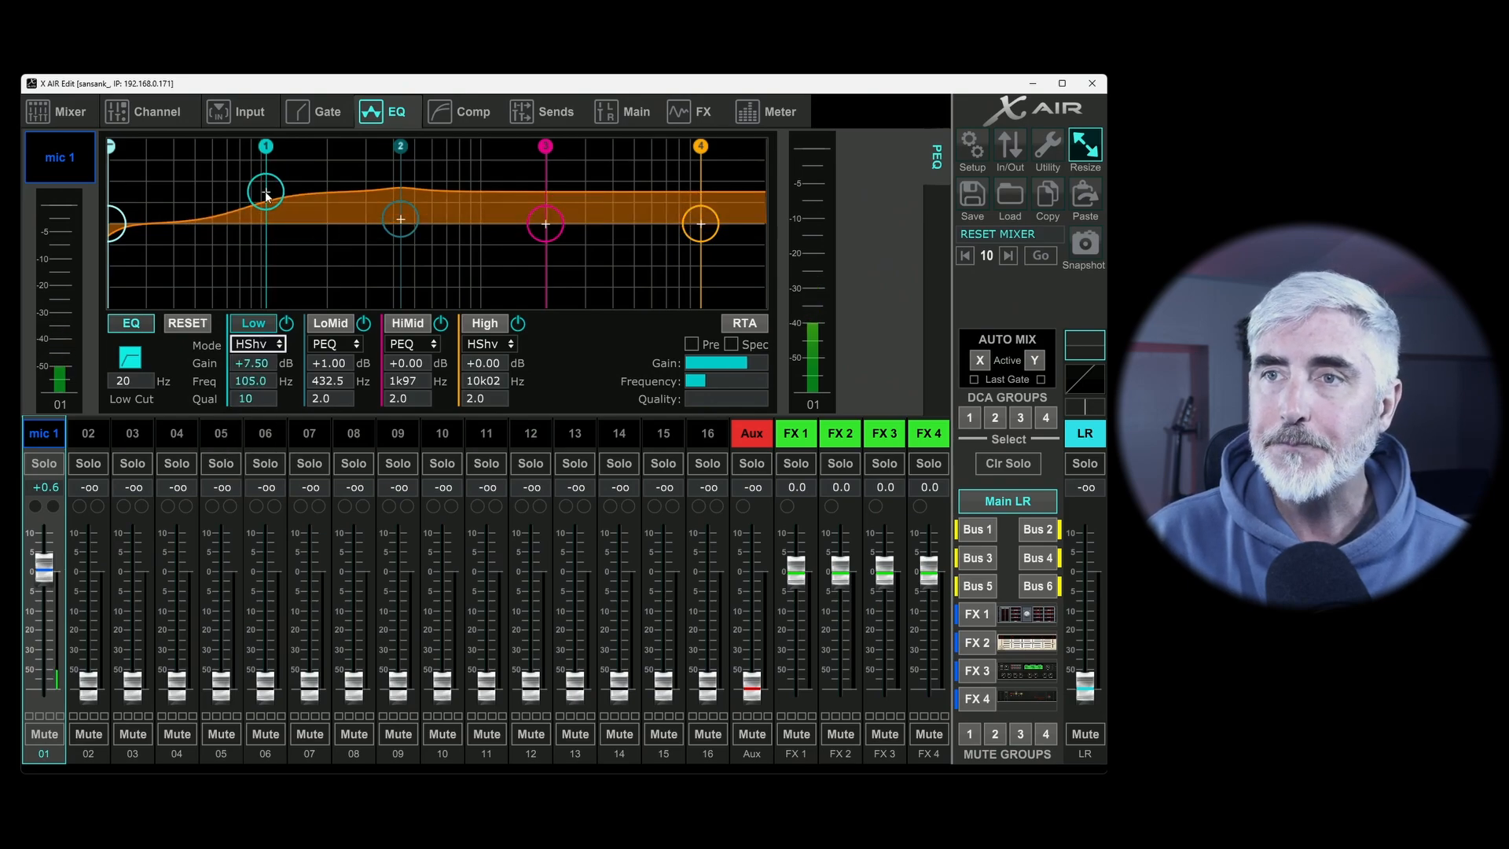
left_click_drag(407, 219, 406, 224)
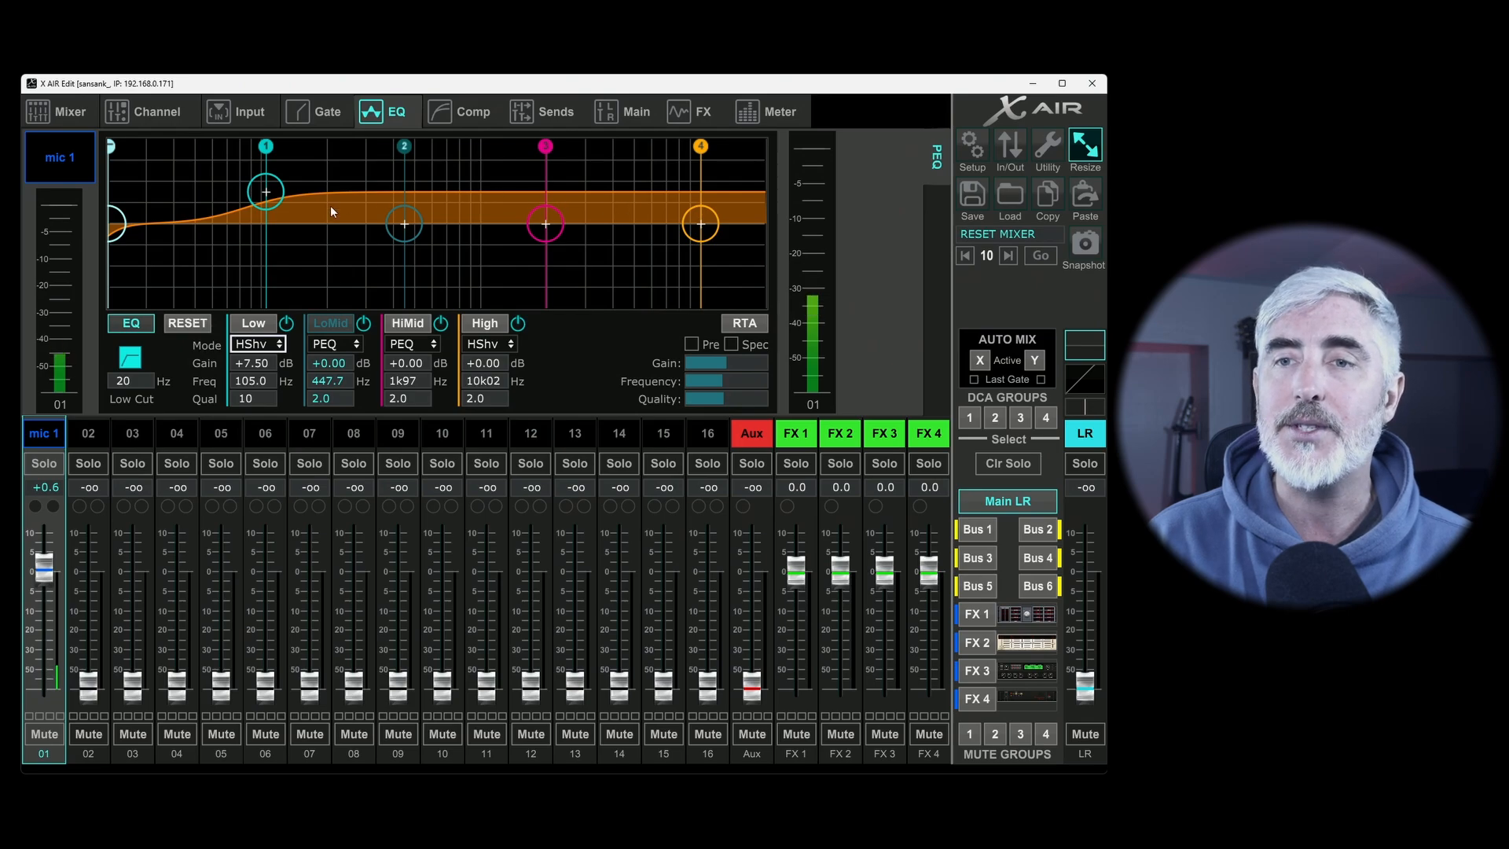
mouse_move(267, 197)
left_mouse_down()
mouse_move(276, 246)
mouse_move(269, 195)
left_mouse_up()
Set the Low band's mode to HCut and move its cutoff to about 216.8 Hz, settling at about 170.2 Hz.
left_click(261, 347)
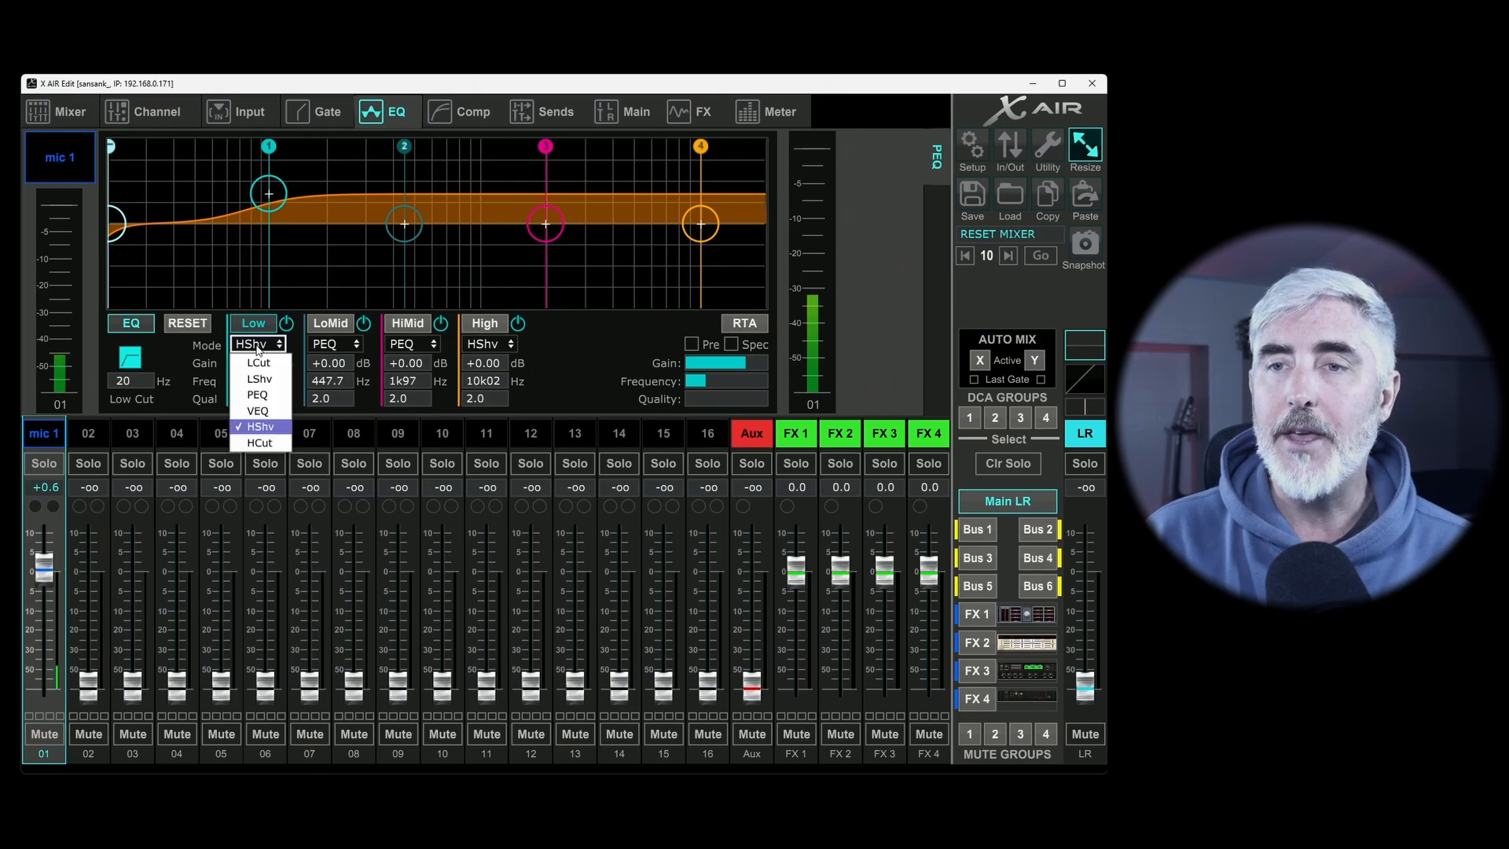
left_click(272, 443)
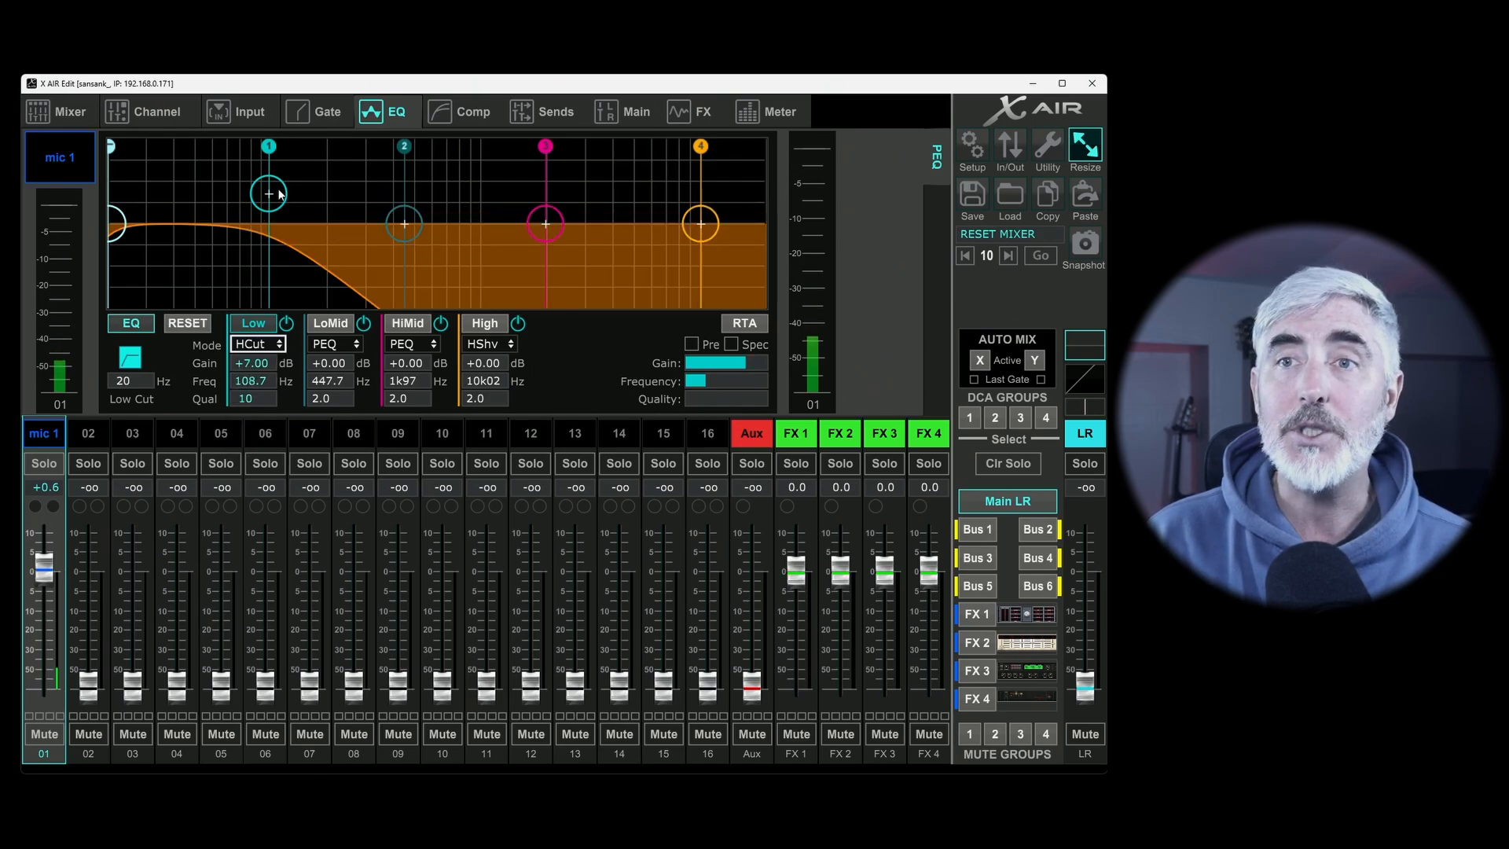
left_click_drag(269, 193, 334, 189)
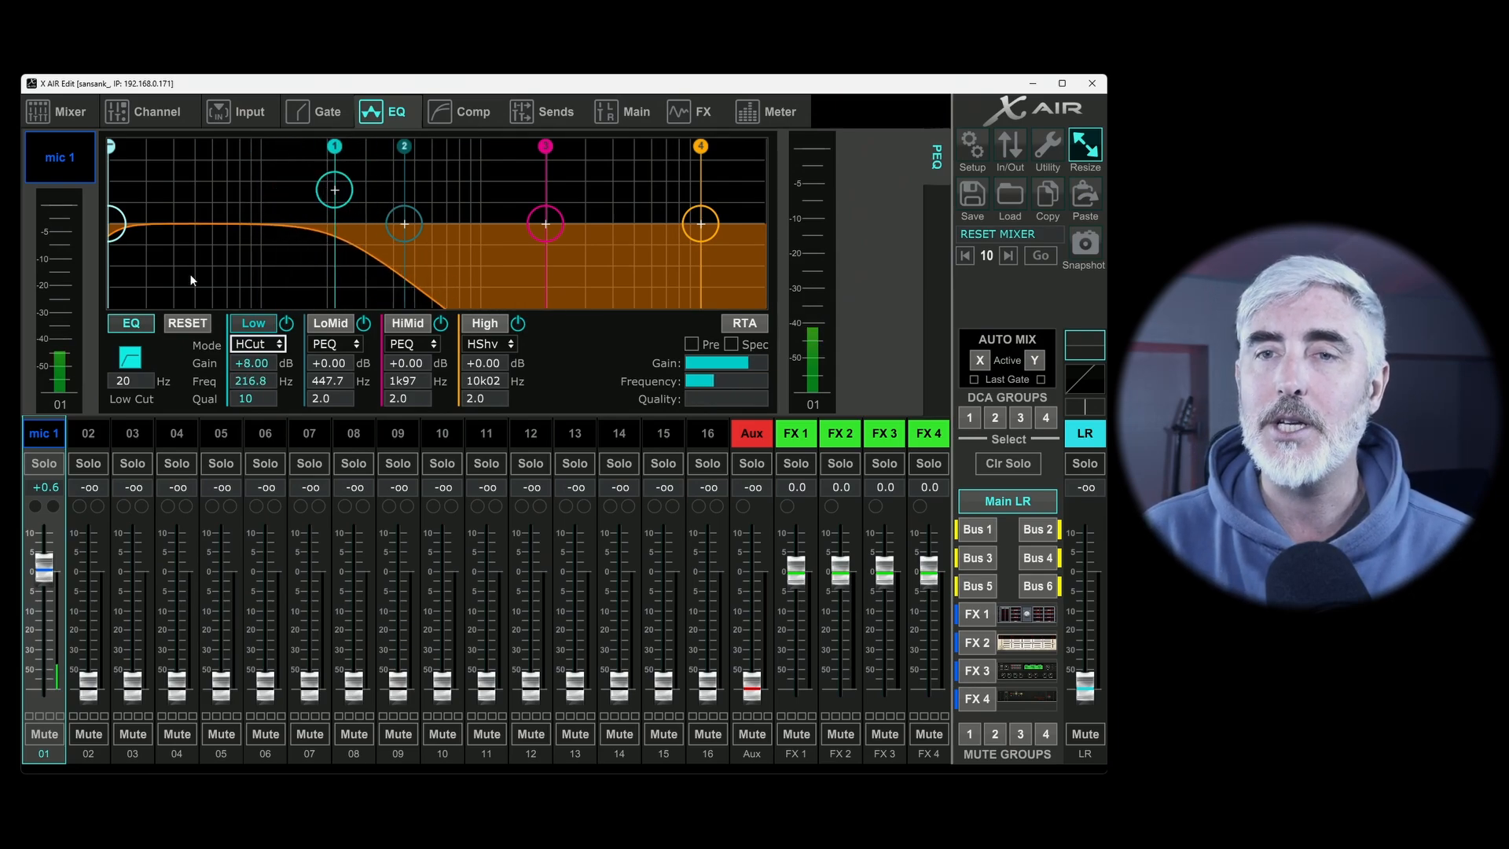
mouse_move(113, 226)
left_mouse_down()
mouse_move(281, 225)
mouse_move(316, 196)
mouse_move(277, 169)
mouse_move(319, 192)
mouse_move(94, 221)
left_mouse_up()
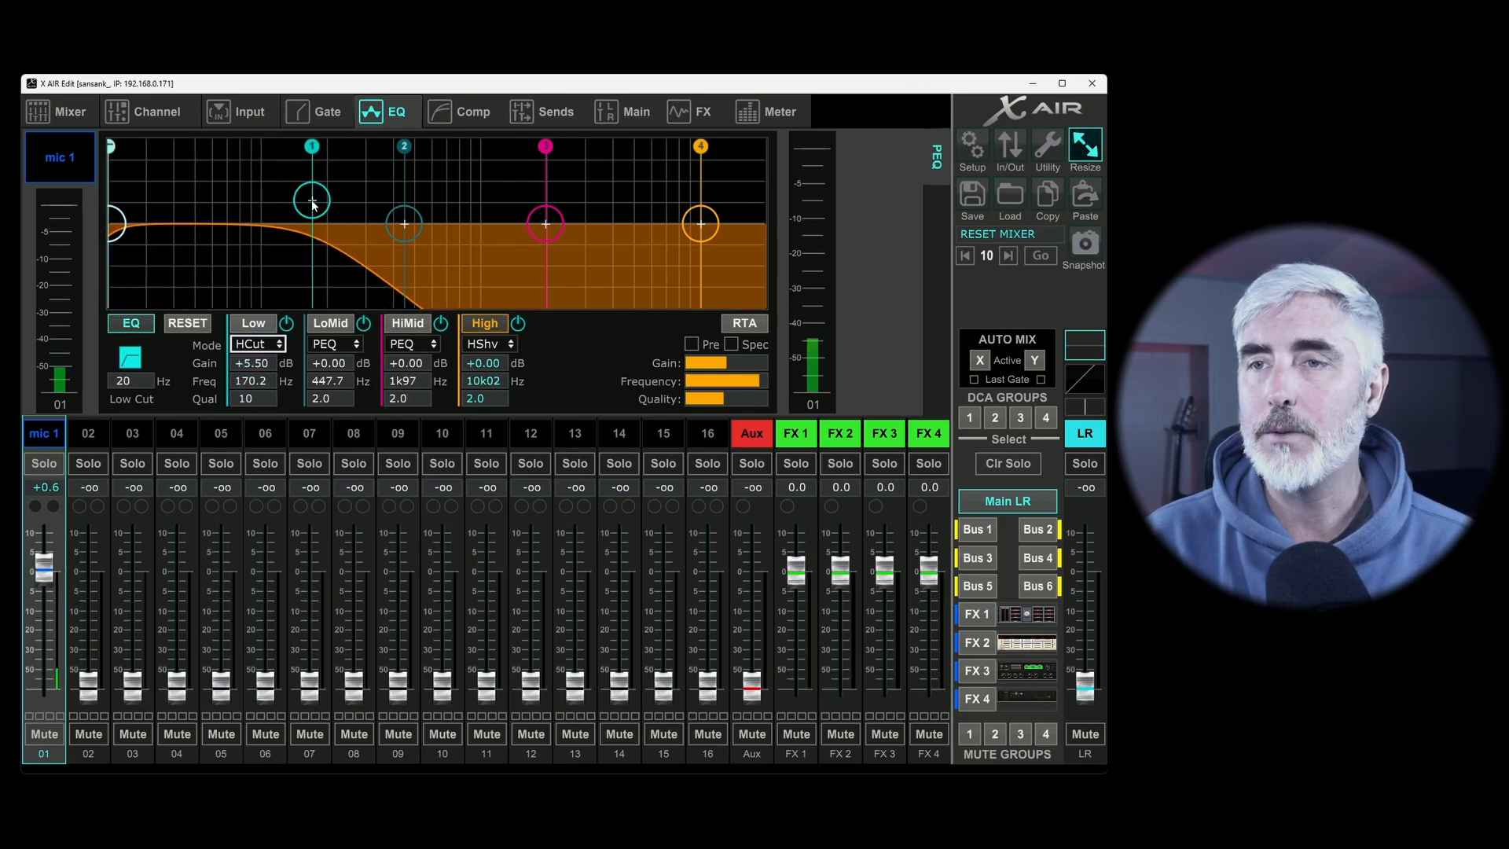
Return the Low band to PEQ mode and set it to about +1 dB at 112.5 Hz.
left_click(258, 346)
left_click(257, 394)
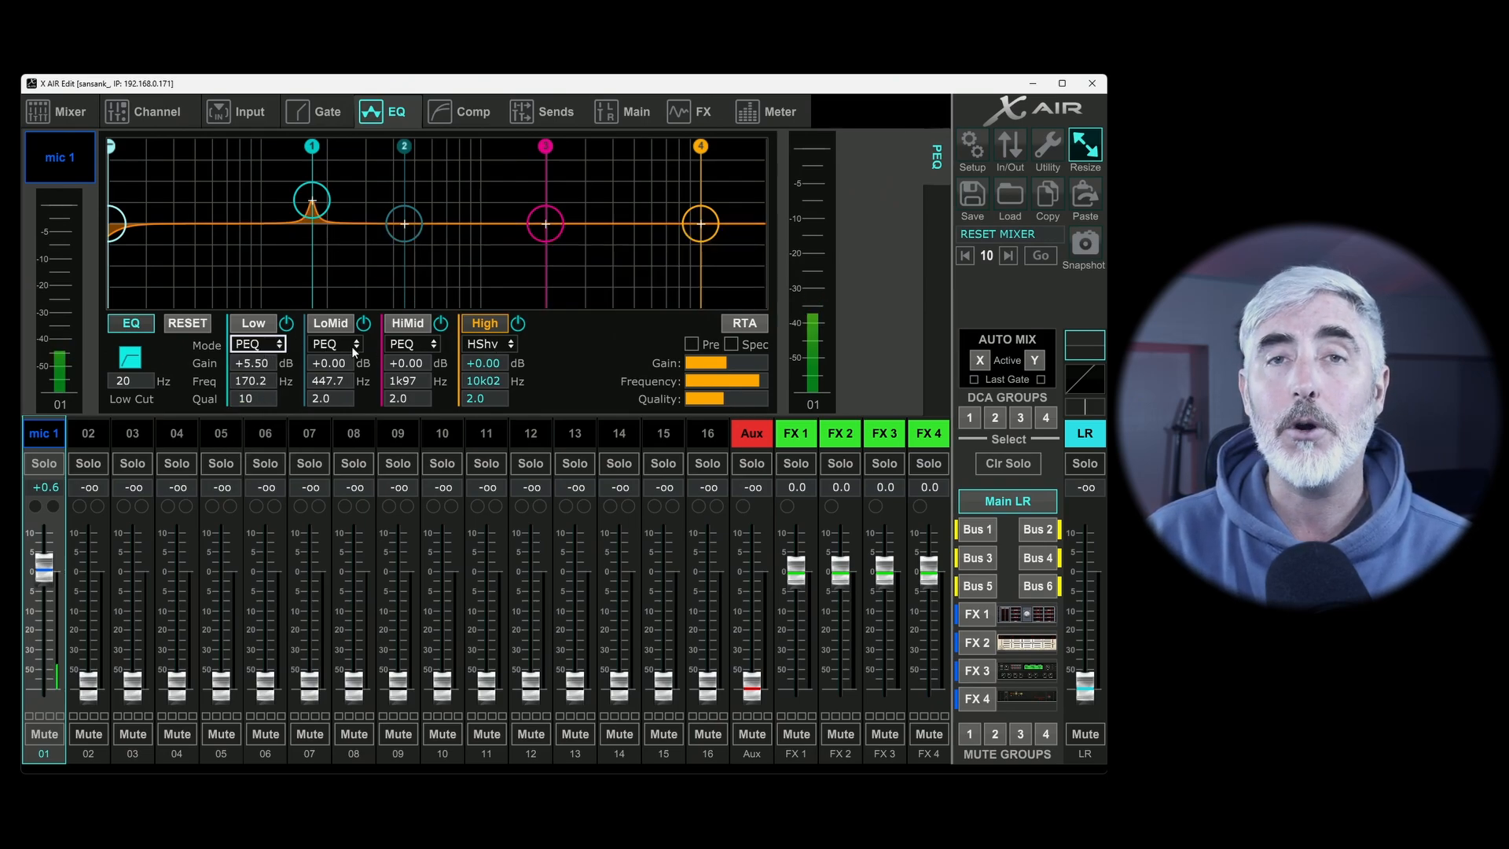
left_click_drag(313, 203, 271, 218)
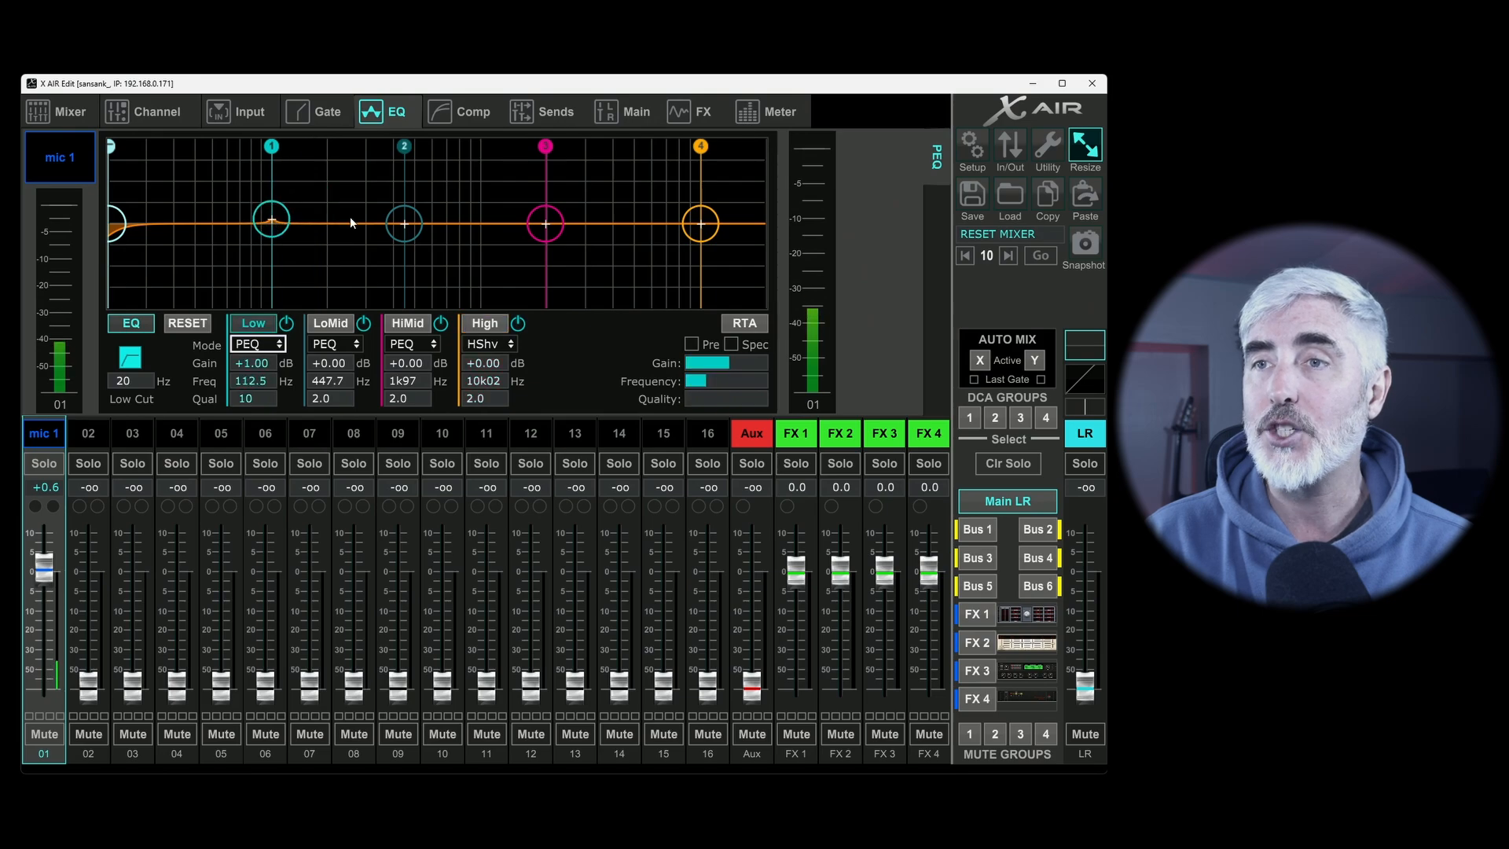
Boost LoMid to about +1.5 dB at 432.5 Hz and cut the Low band to about -9 dB at 112.5 Hz.
left_click_drag(404, 225, 402, 217)
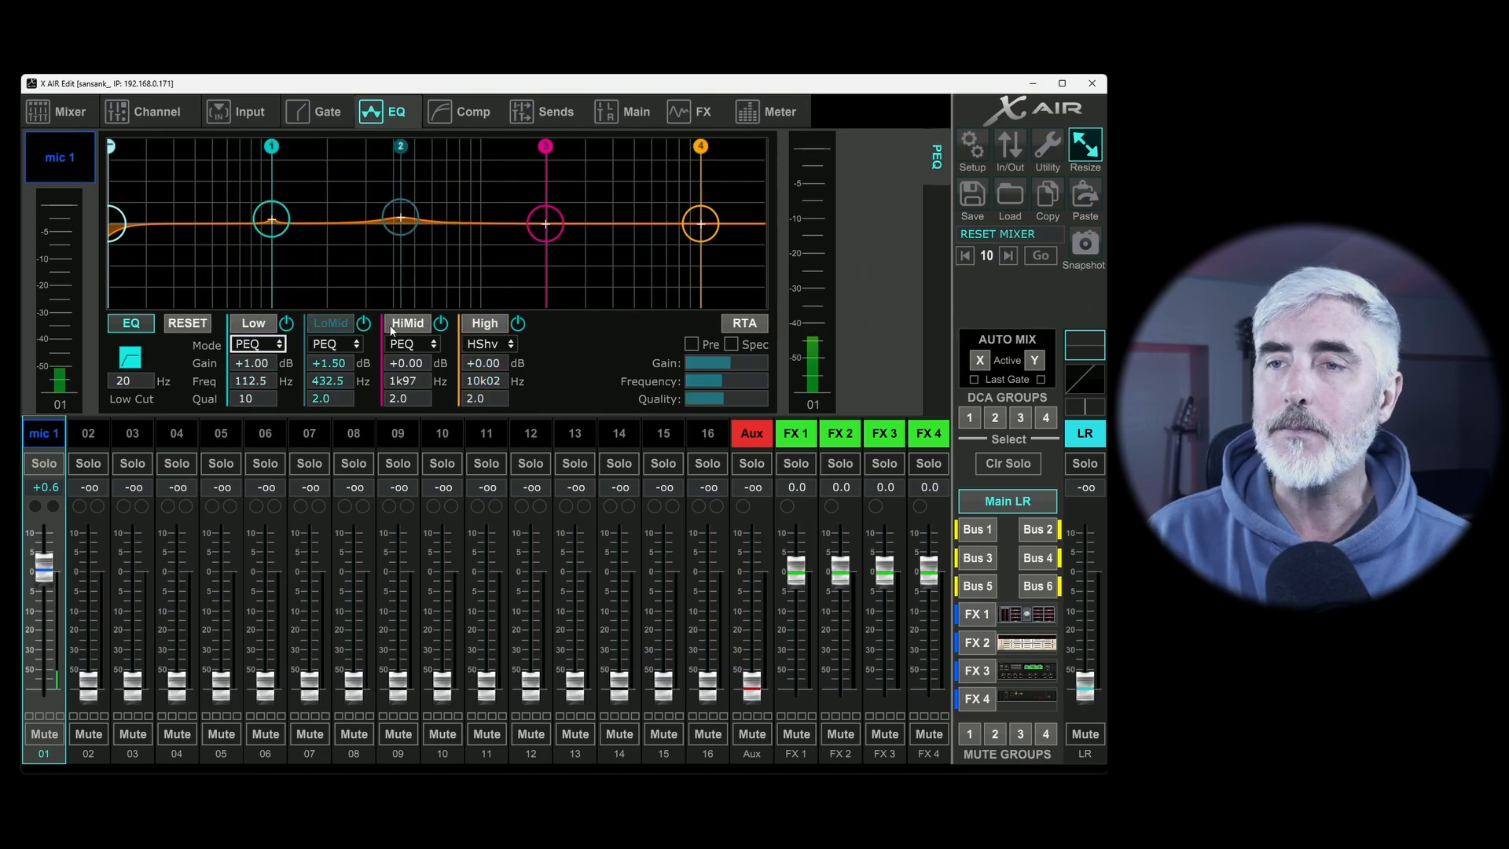
left_click_drag(275, 223, 275, 226)
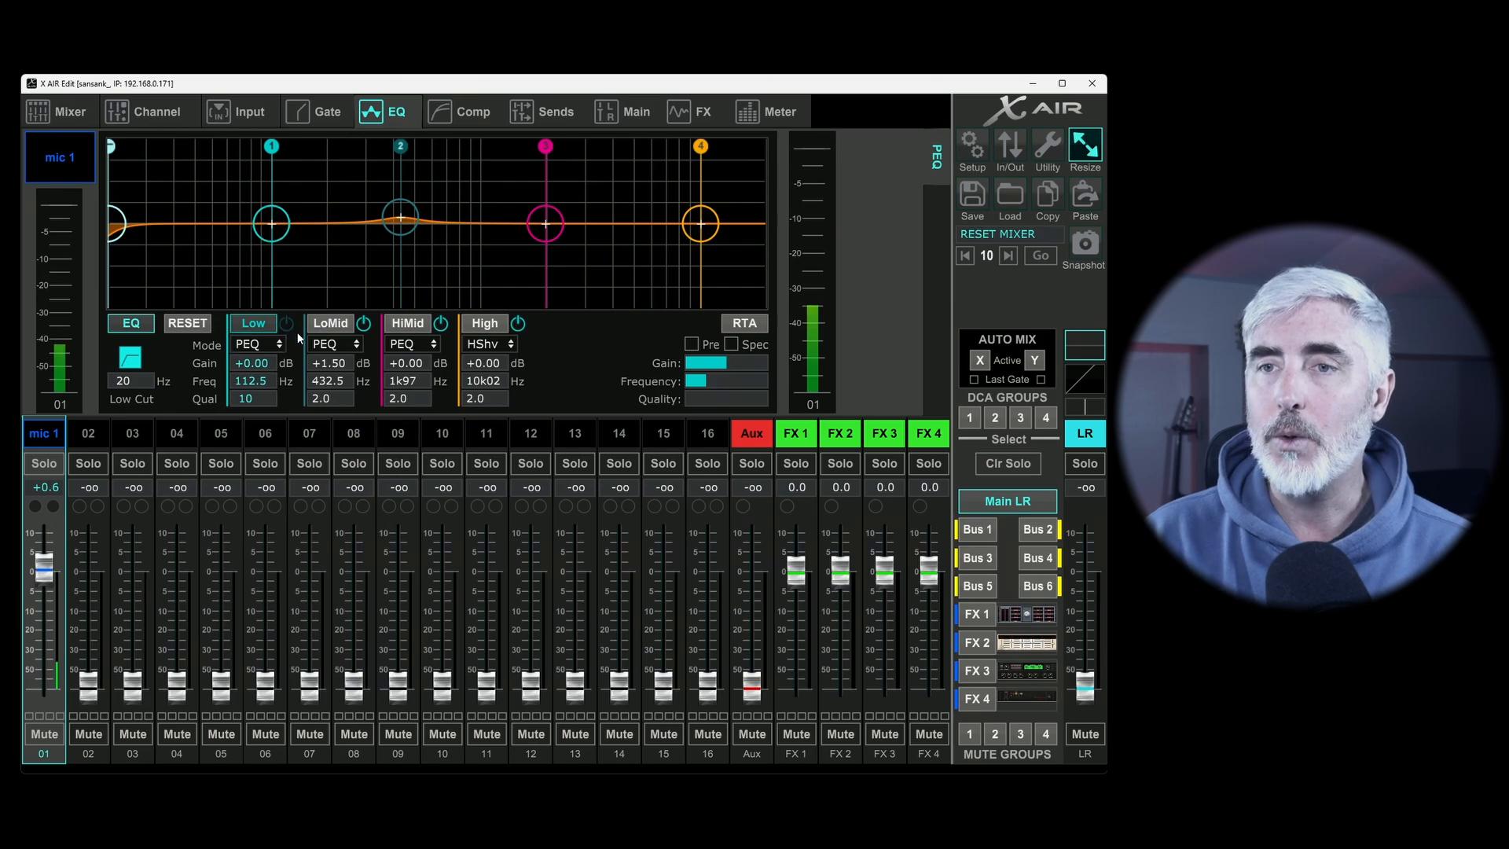
left_click_drag(271, 224, 271, 248)
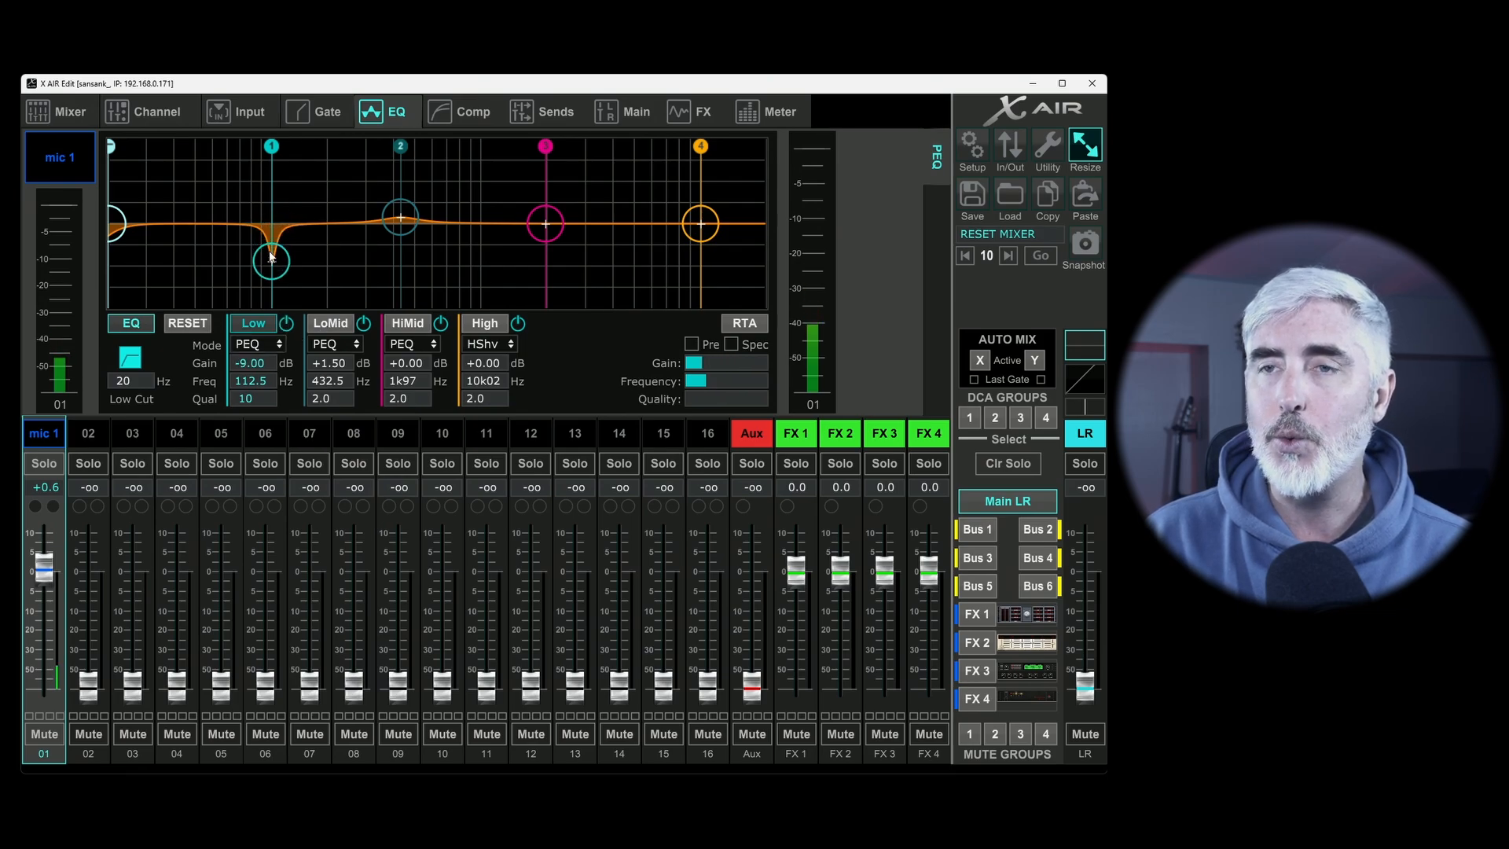
Reset the EQ, then try a cut on the Low band at 124.7 Hz and switch that band off.
left_click(189, 323)
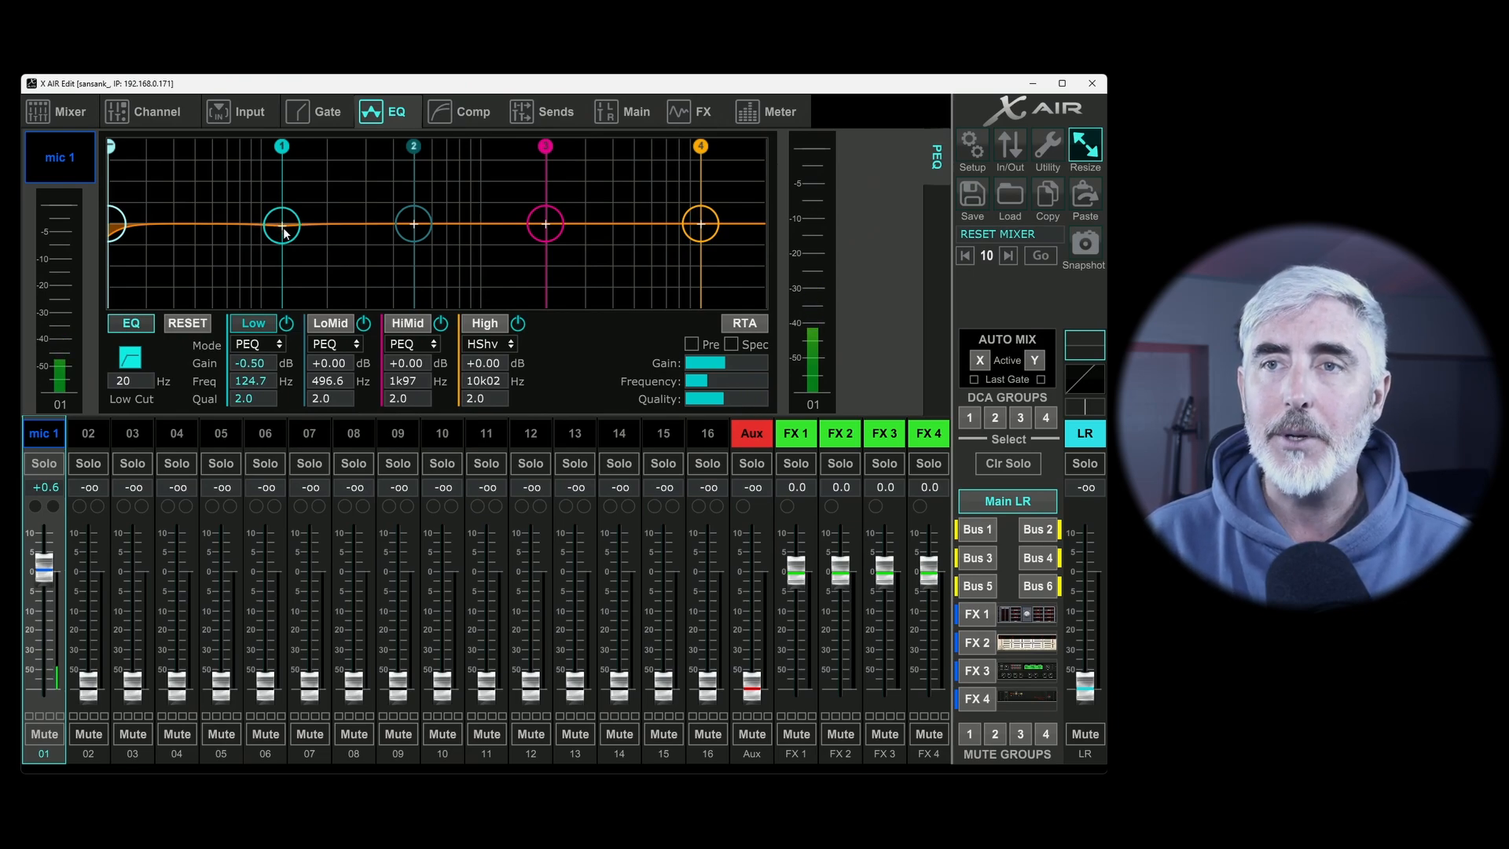
left_click_drag(284, 232, 281, 253)
left_click(287, 323)
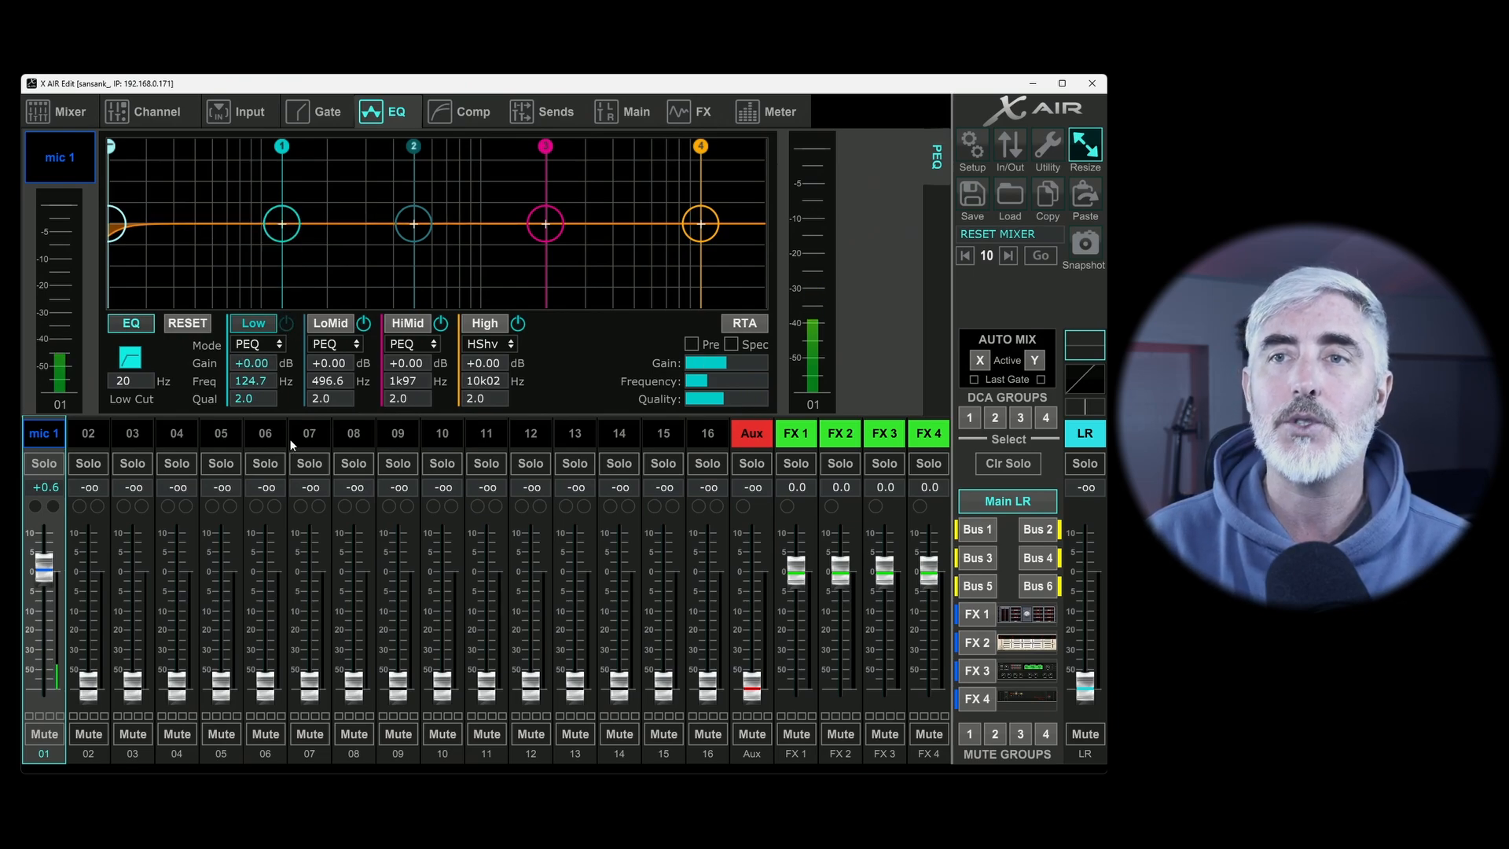
Boost LoMid to +6 dB at about 376.7 Hz, cut HiMid to -8 dB at about 1k72 and raise High to +7 dB at about 7k09.
left_click_drag(413, 224, 389, 199)
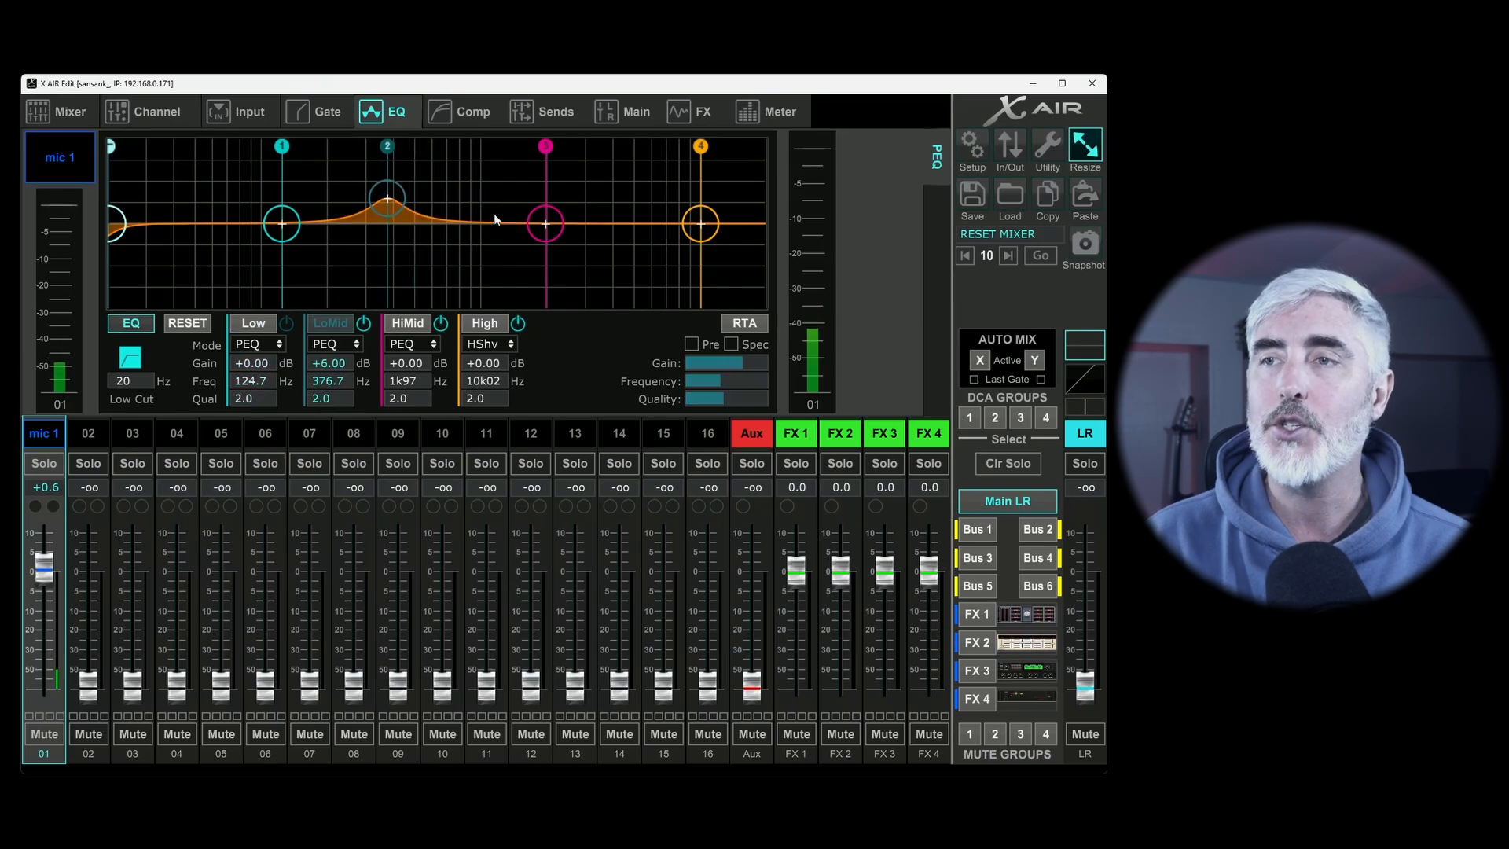
left_click_drag(546, 224, 532, 257)
left_click_drag(700, 224, 667, 197)
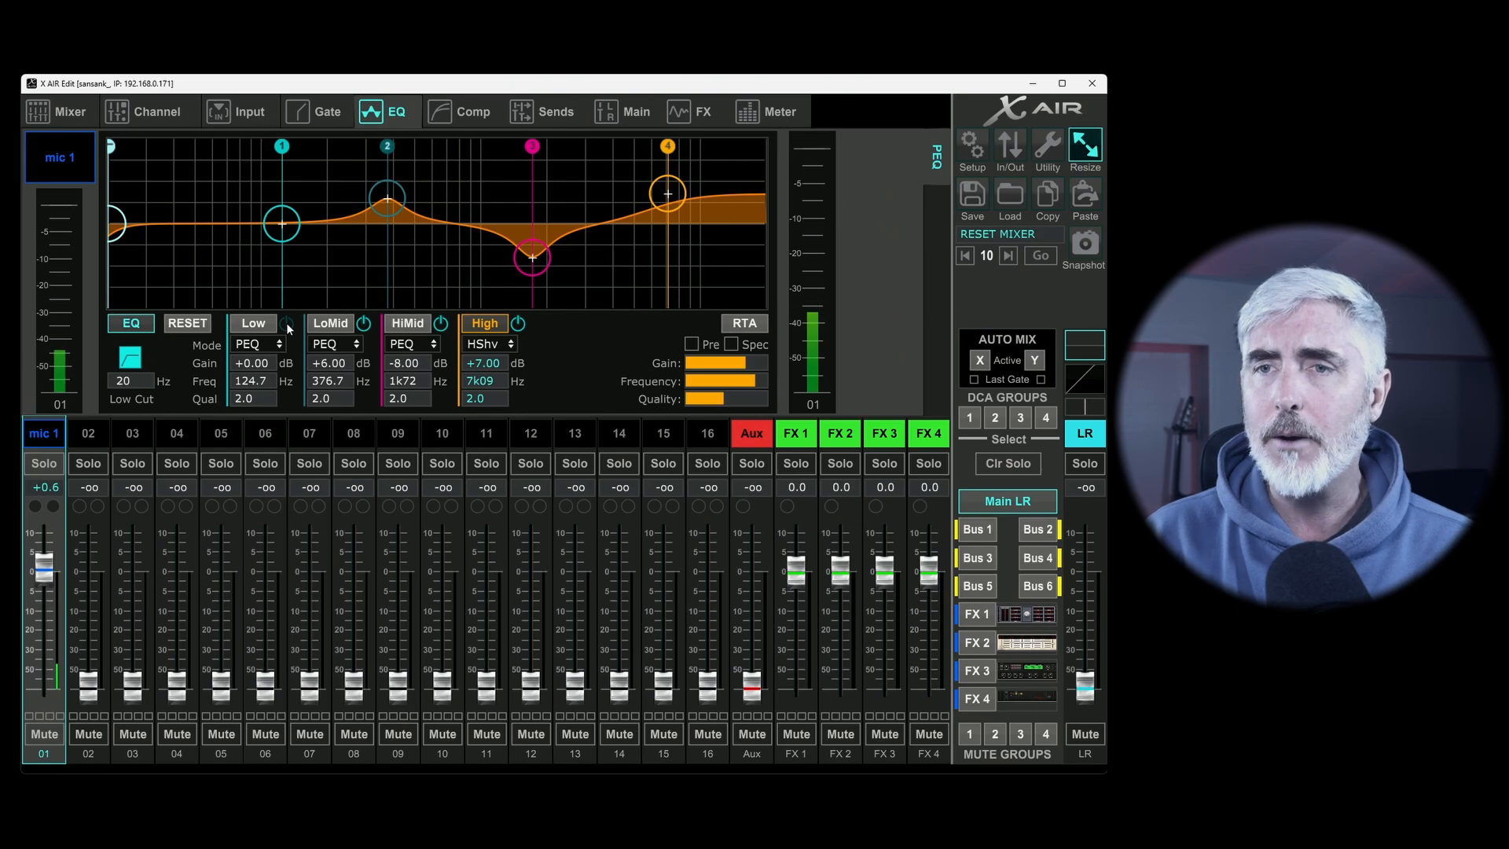
Cut the Low band to about -13 dB at 124.7 Hz and repeatedly switch the band off and on to compare.
left_click_drag(282, 223, 284, 273)
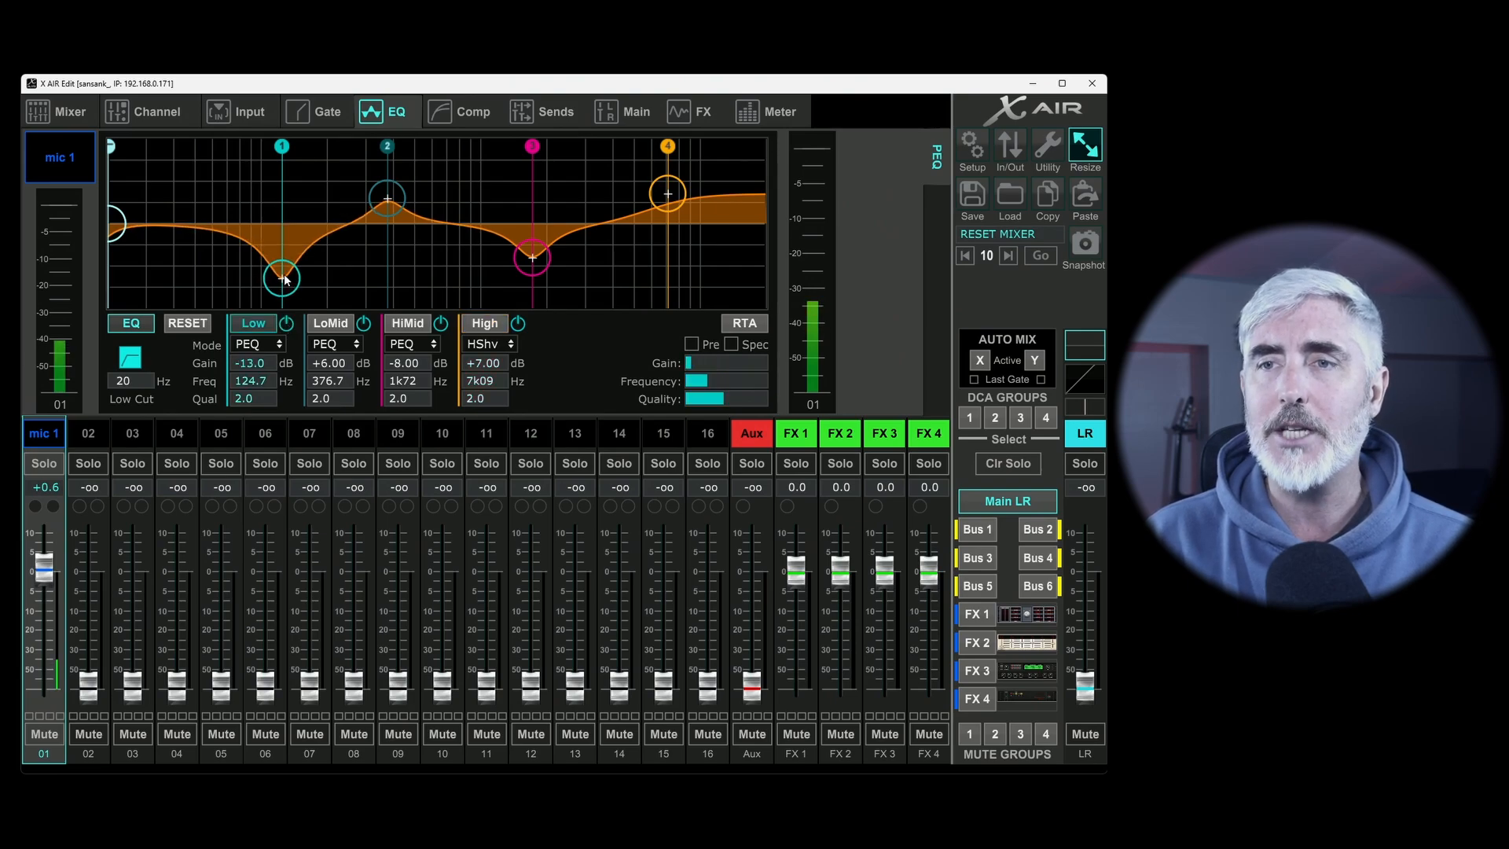
left_click(286, 323)
left_click(286, 323)
left_click(286, 323)
left_click(286, 323)
left_click(288, 323)
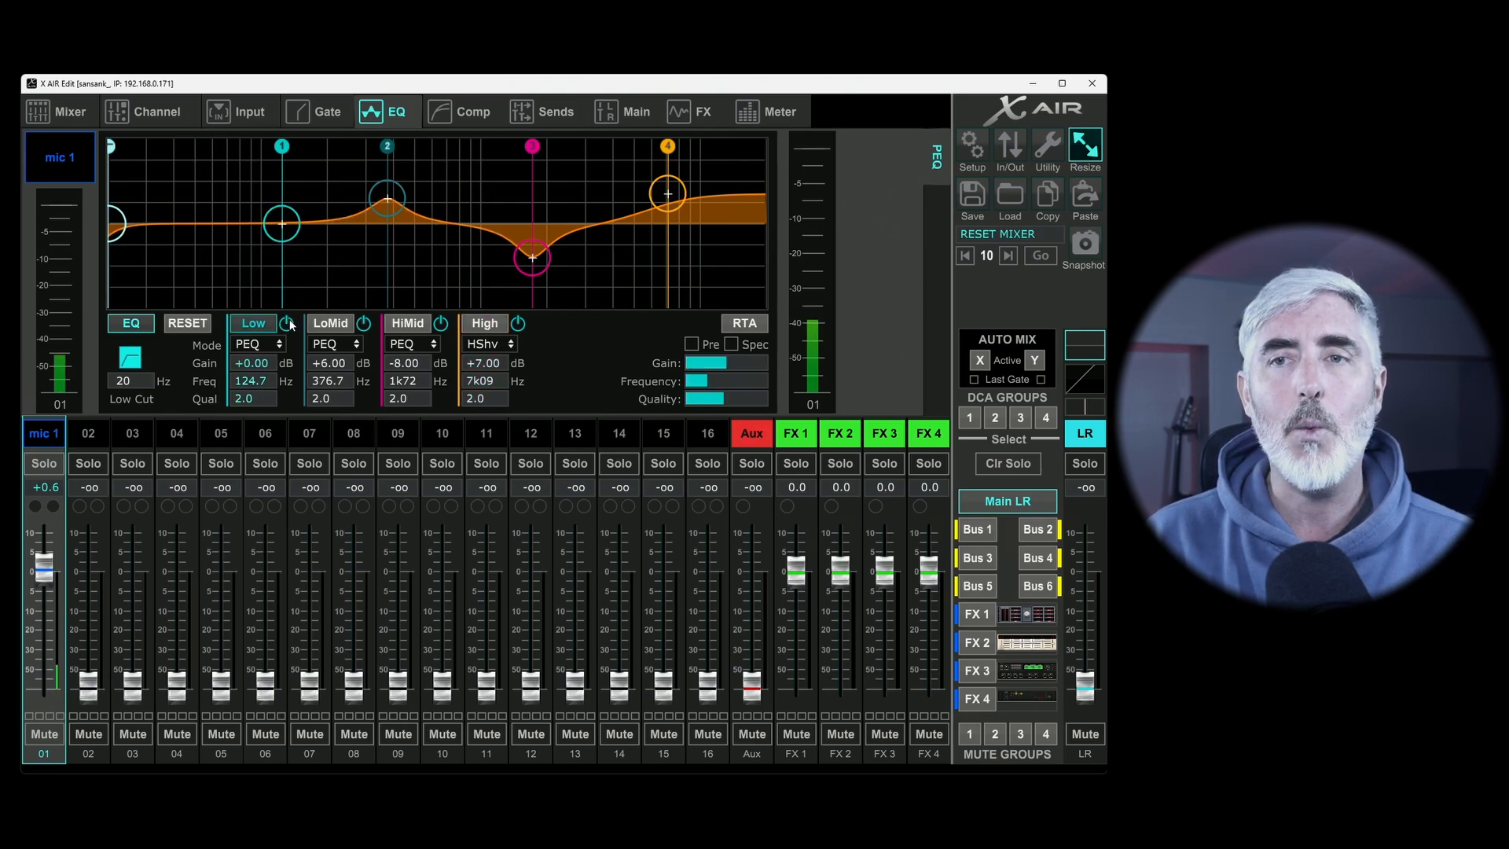
left_click(288, 323)
left_click(288, 323)
left_click(288, 323)
left_click(289, 323)
left_click(288, 323)
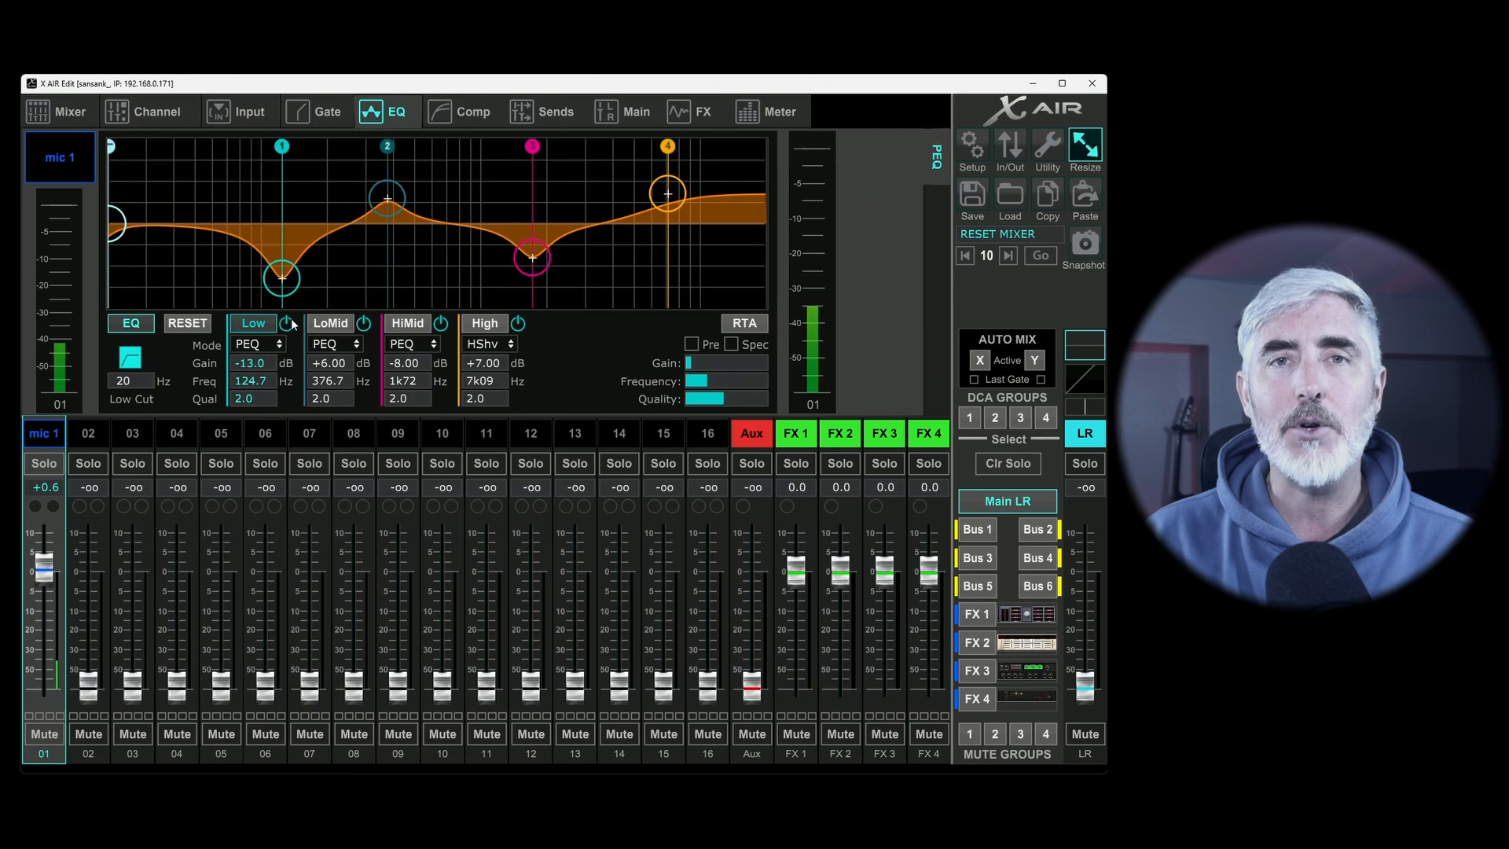
left_click(288, 323)
left_click(287, 323)
left_click(288, 323)
left_click(289, 322)
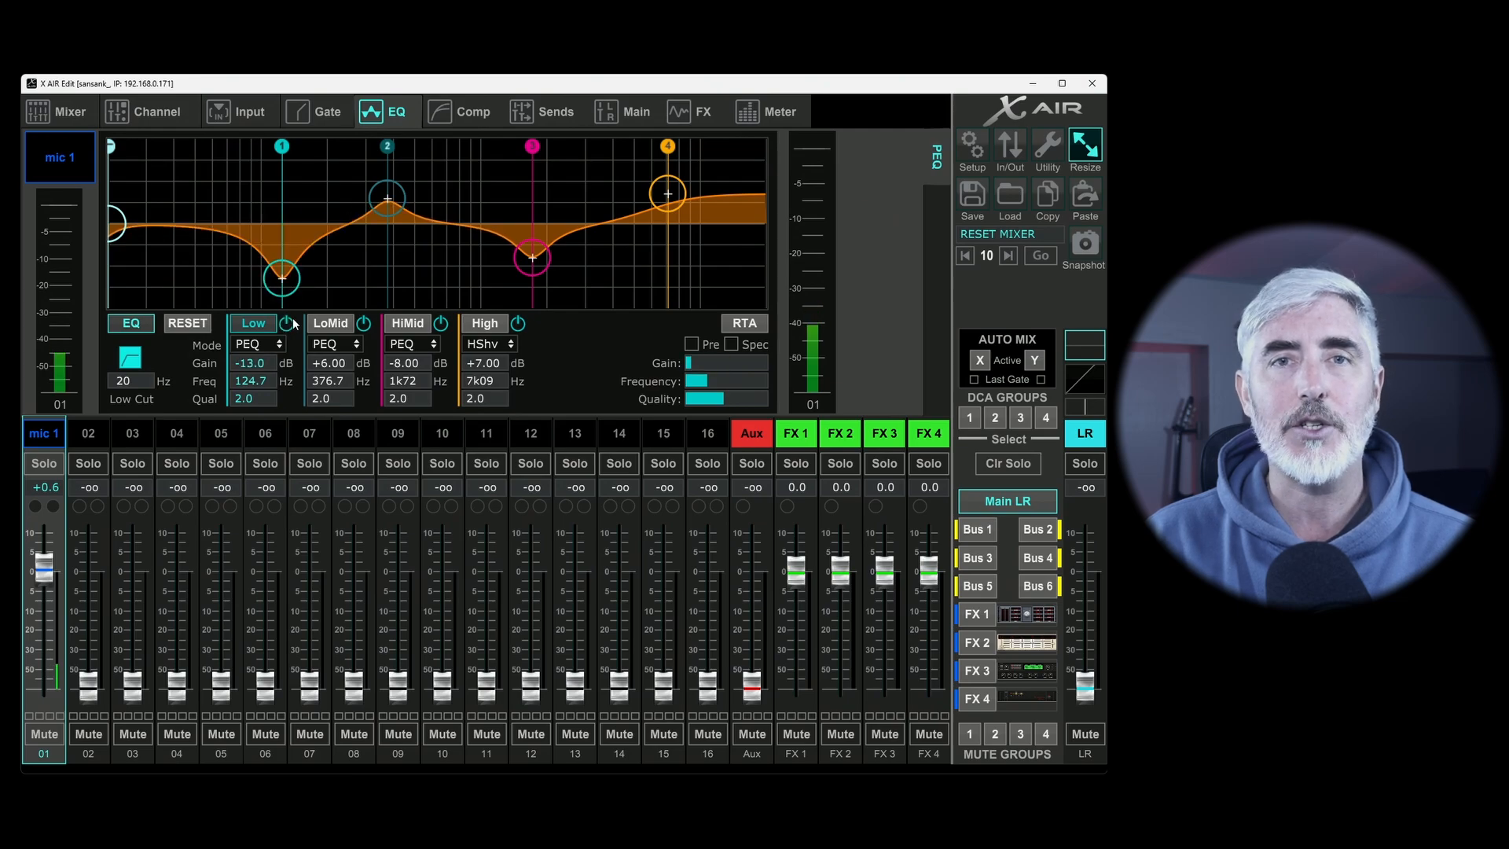
left_click(290, 321)
Set the Low band to about -2 dB at 120.5 Hz, and bypass and re-enable the whole EQ.
left_click_drag(292, 226, 290, 235)
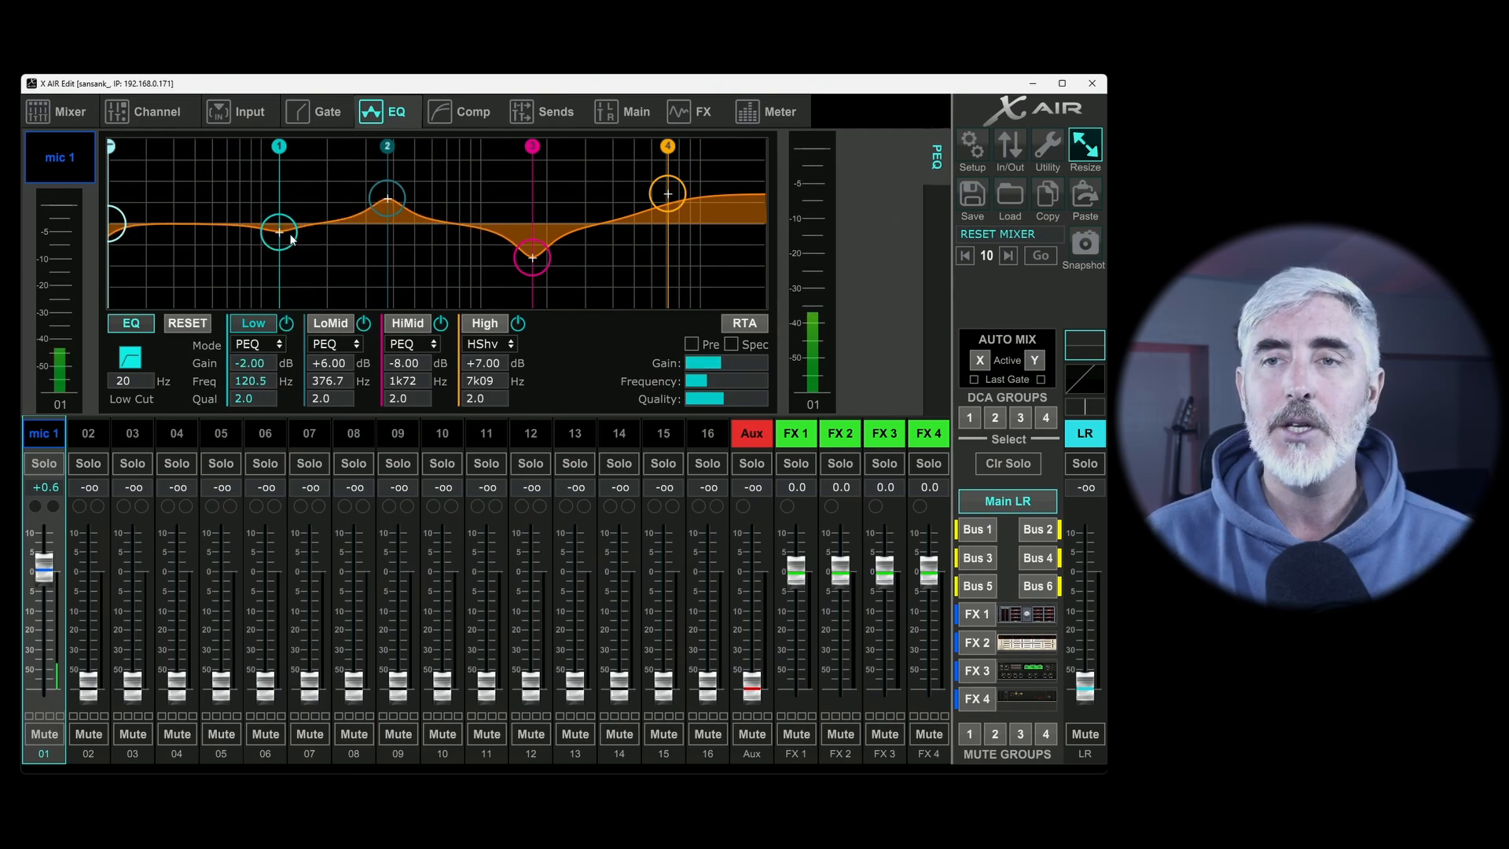
left_click(152, 319)
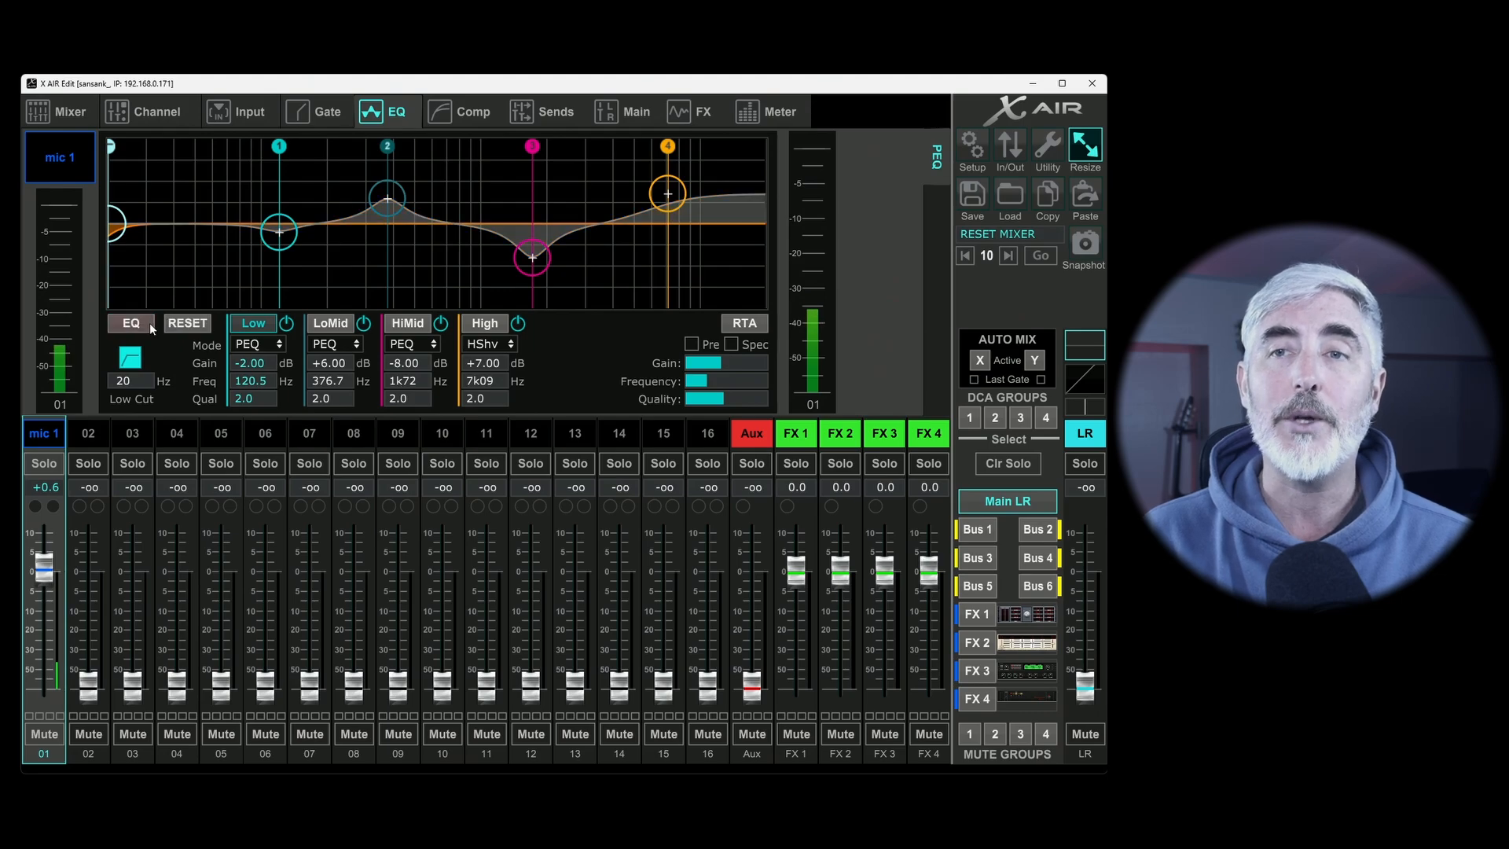
left_click(151, 322)
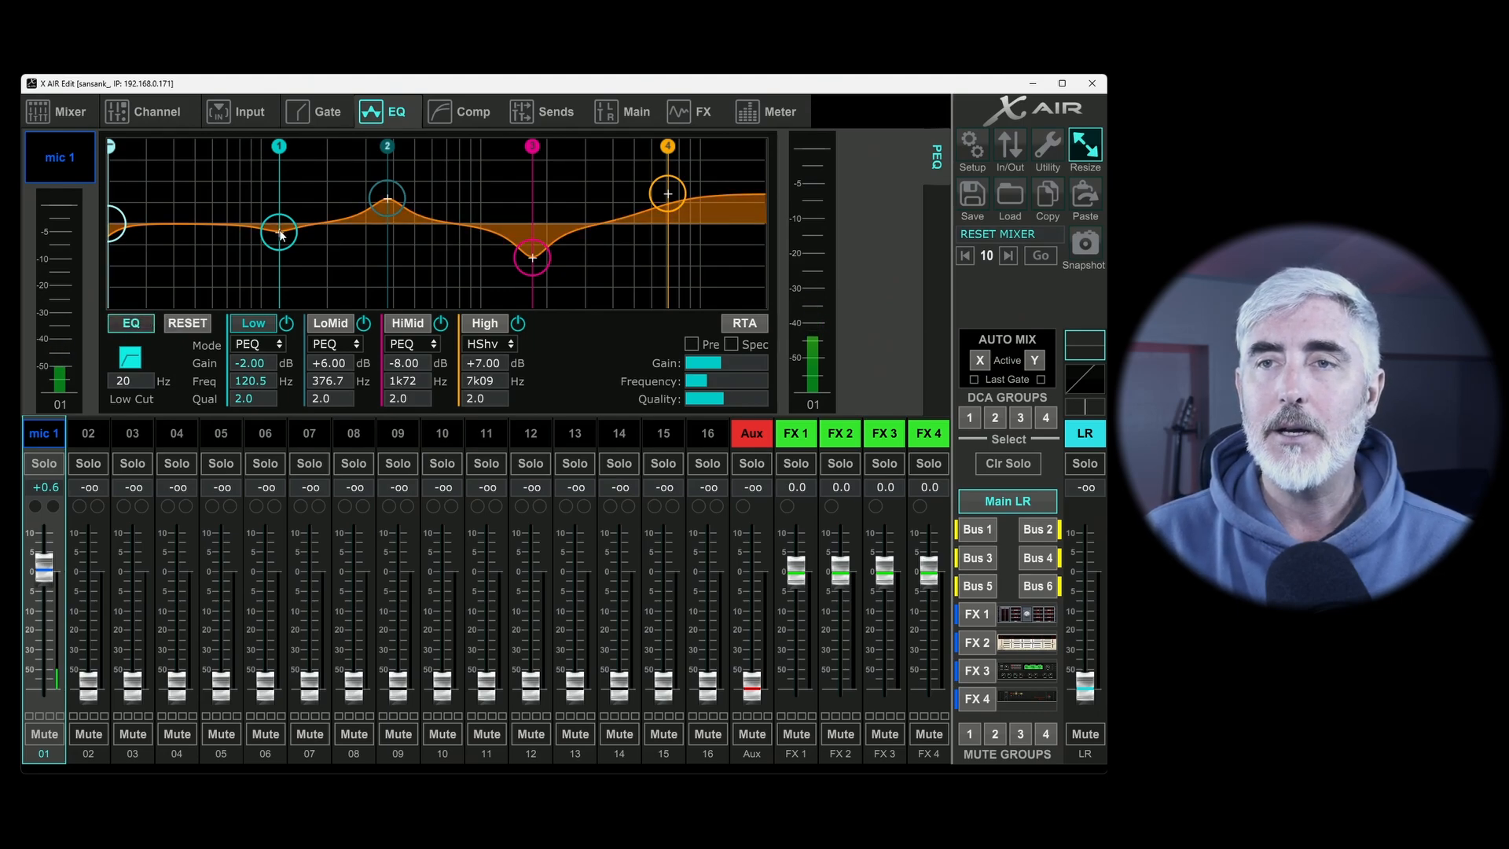
Deepen the Low band's cut to about -9 dB at 120.5 Hz and switch the band off and back on.
left_click_drag(280, 233, 275, 268)
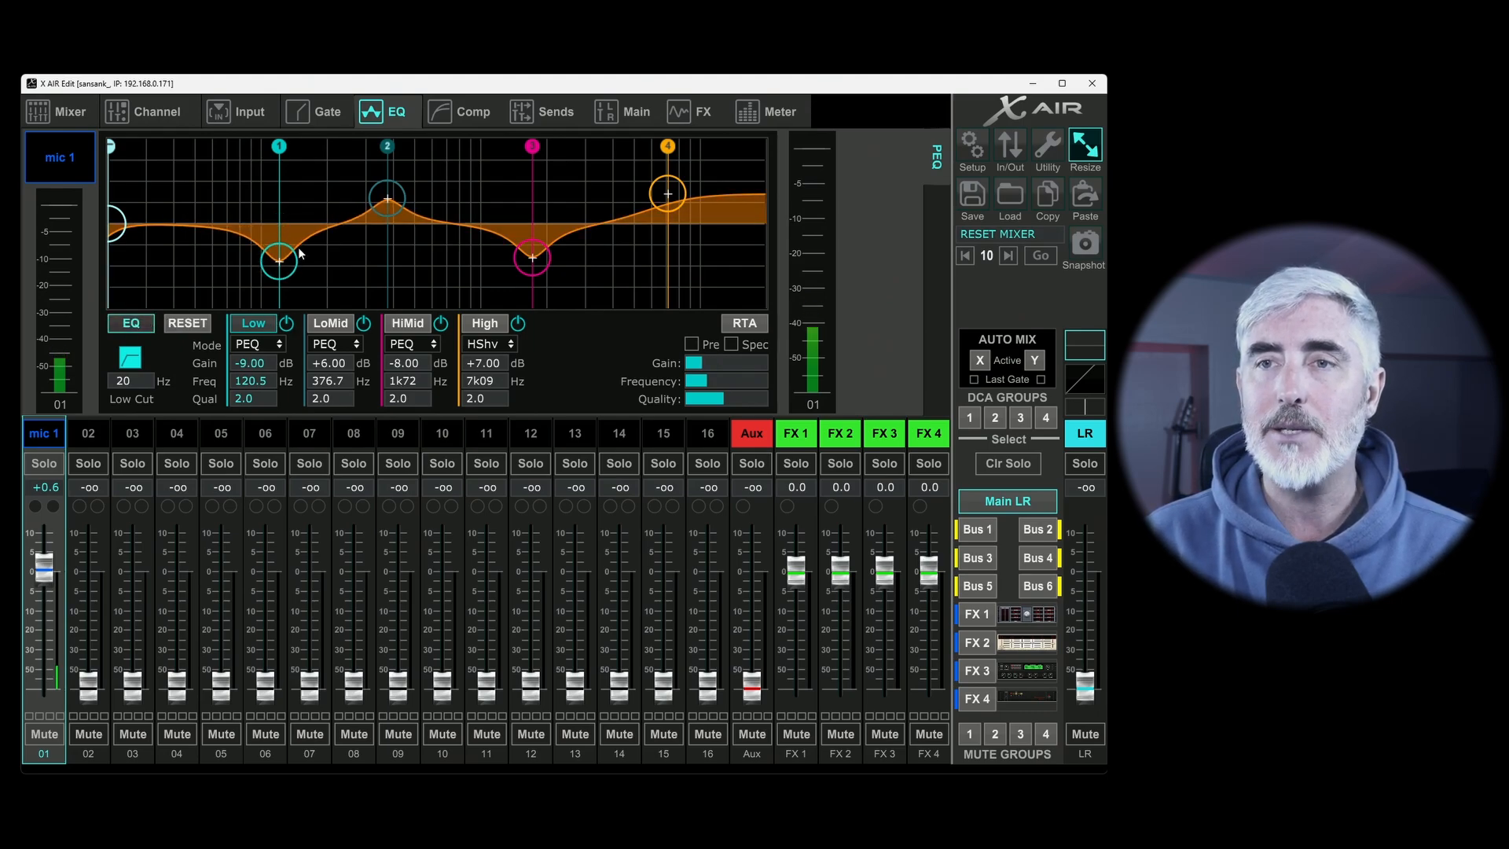
left_click(286, 322)
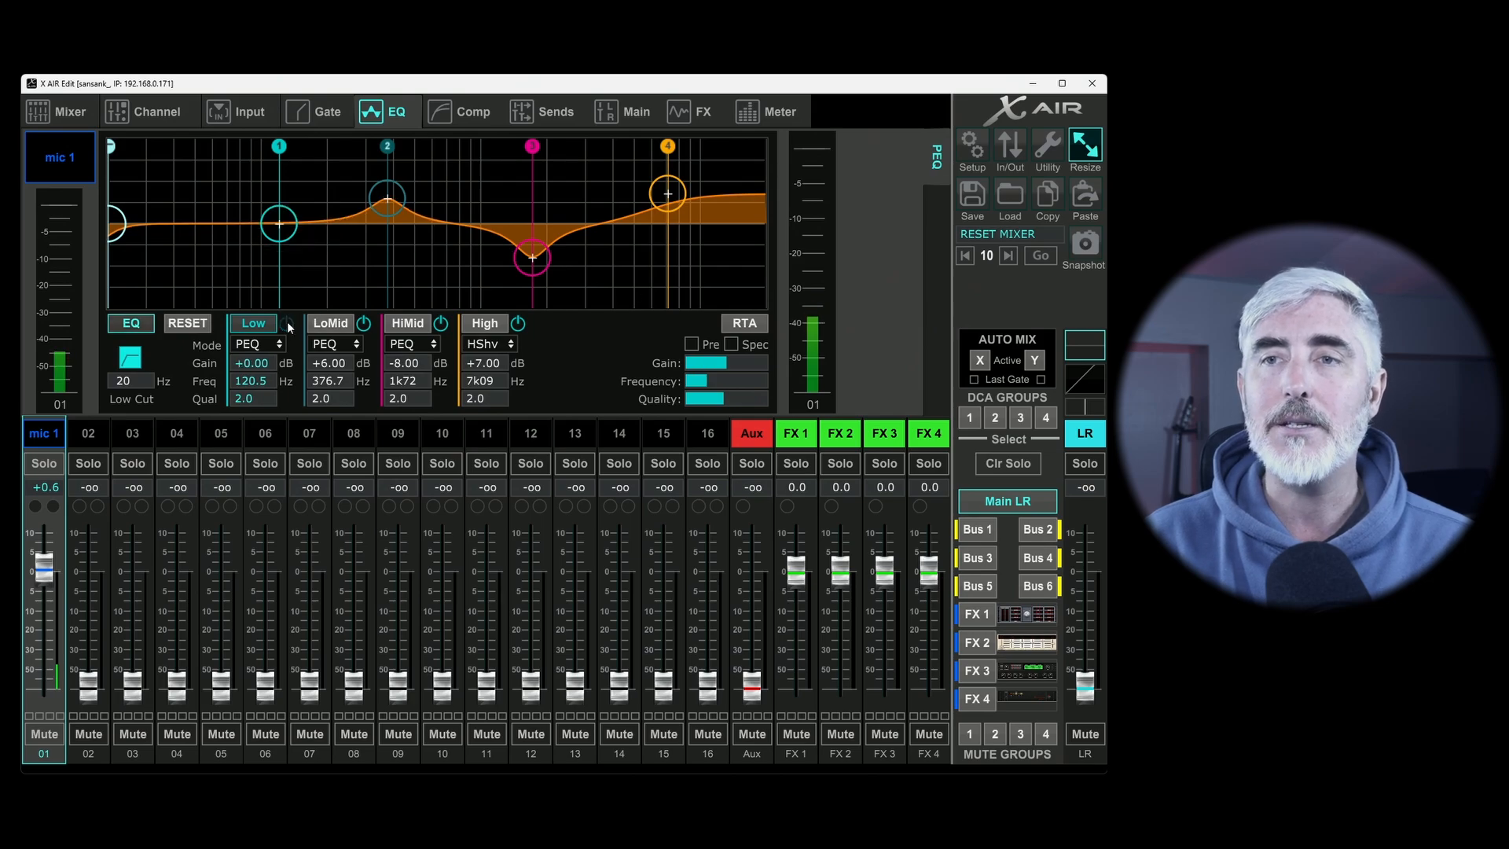
left_click(286, 322)
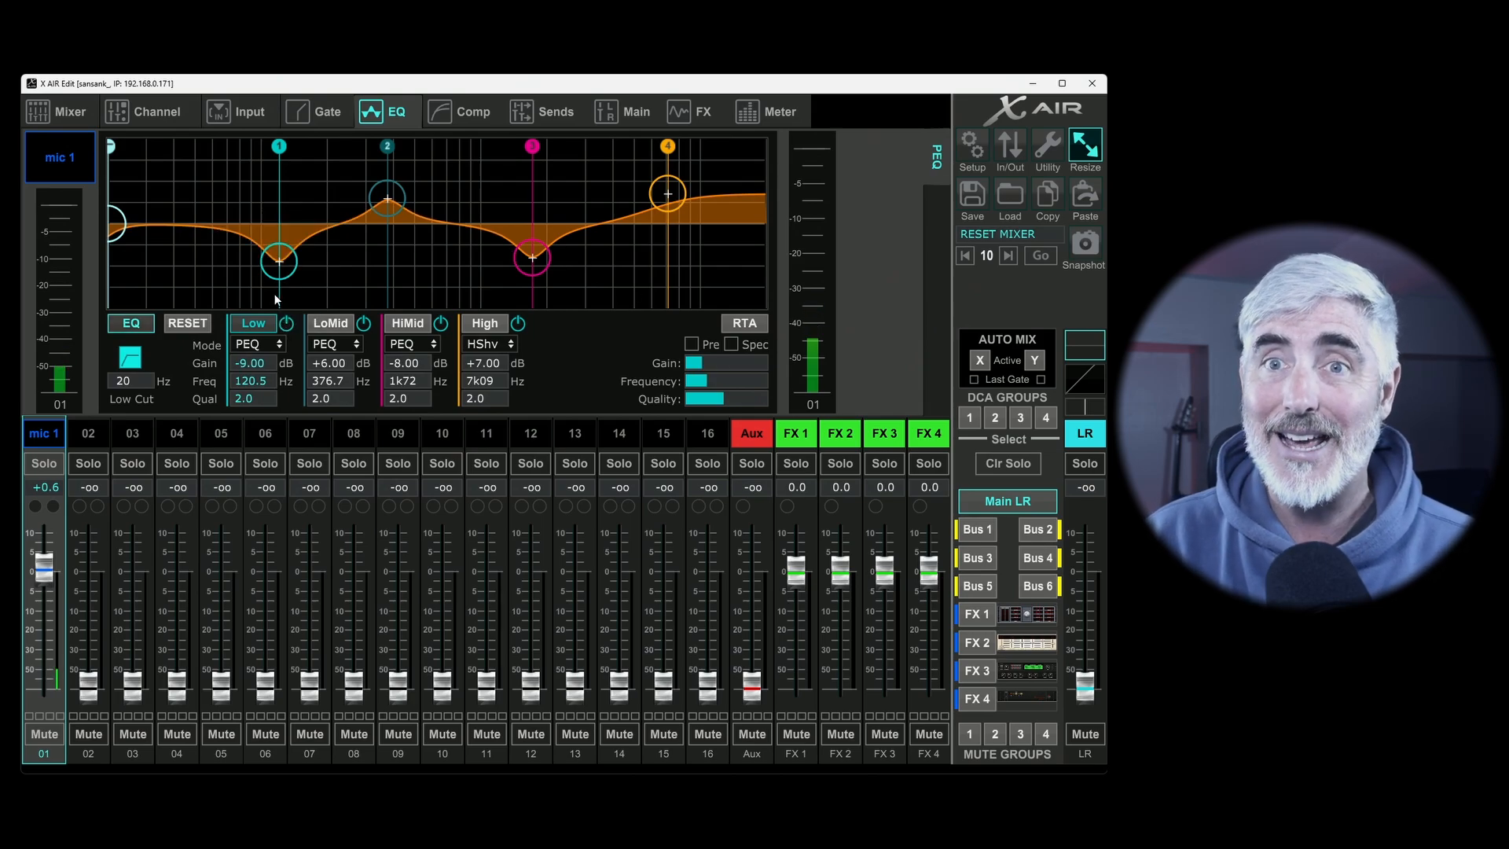
Reset all EQ bands and turn on the RTA display for the channel.
mouse_move(689, 363)
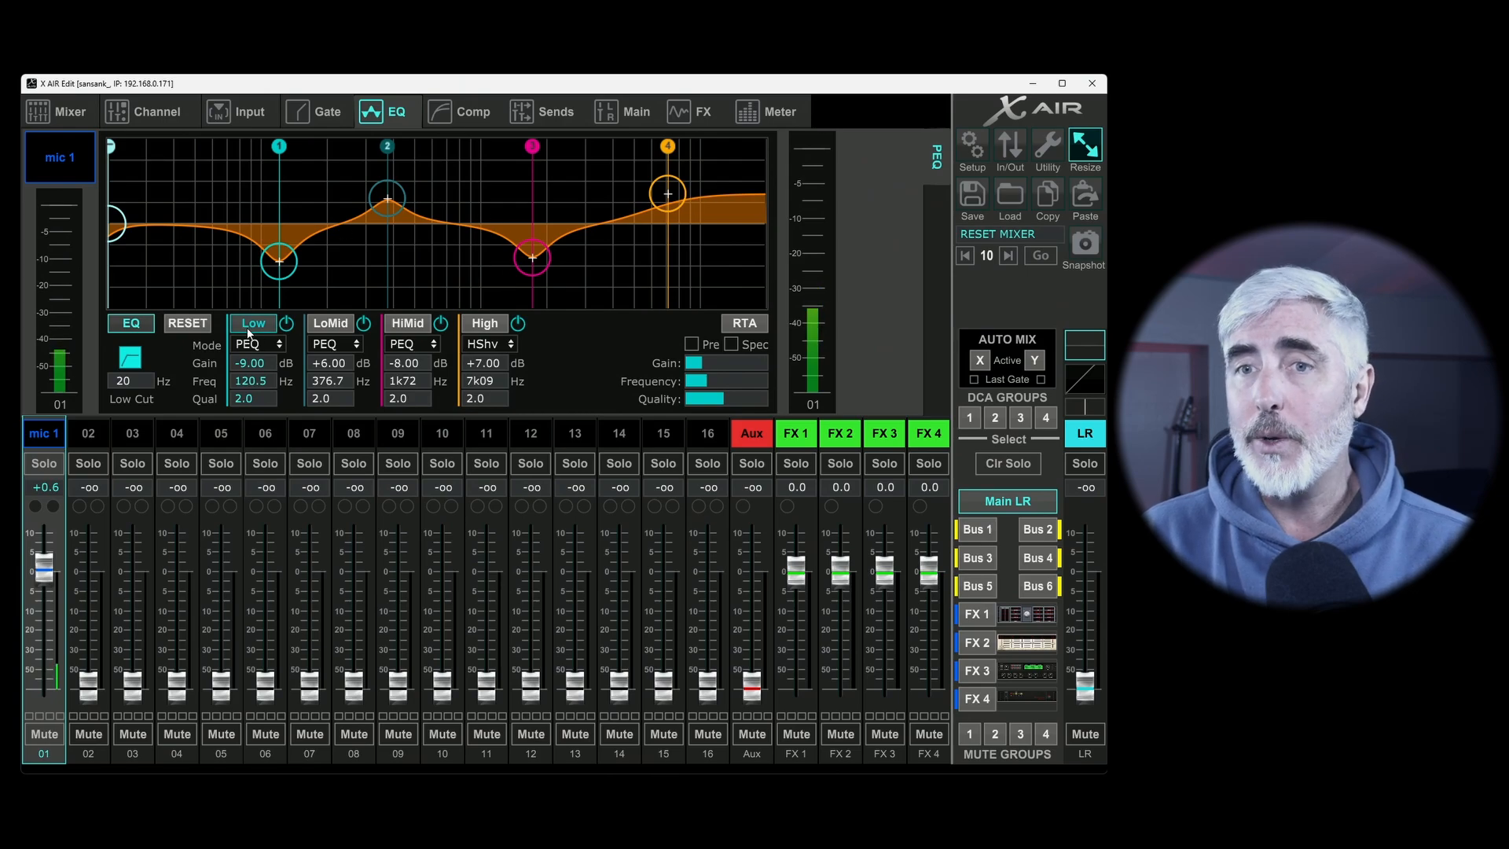
left_click(177, 327)
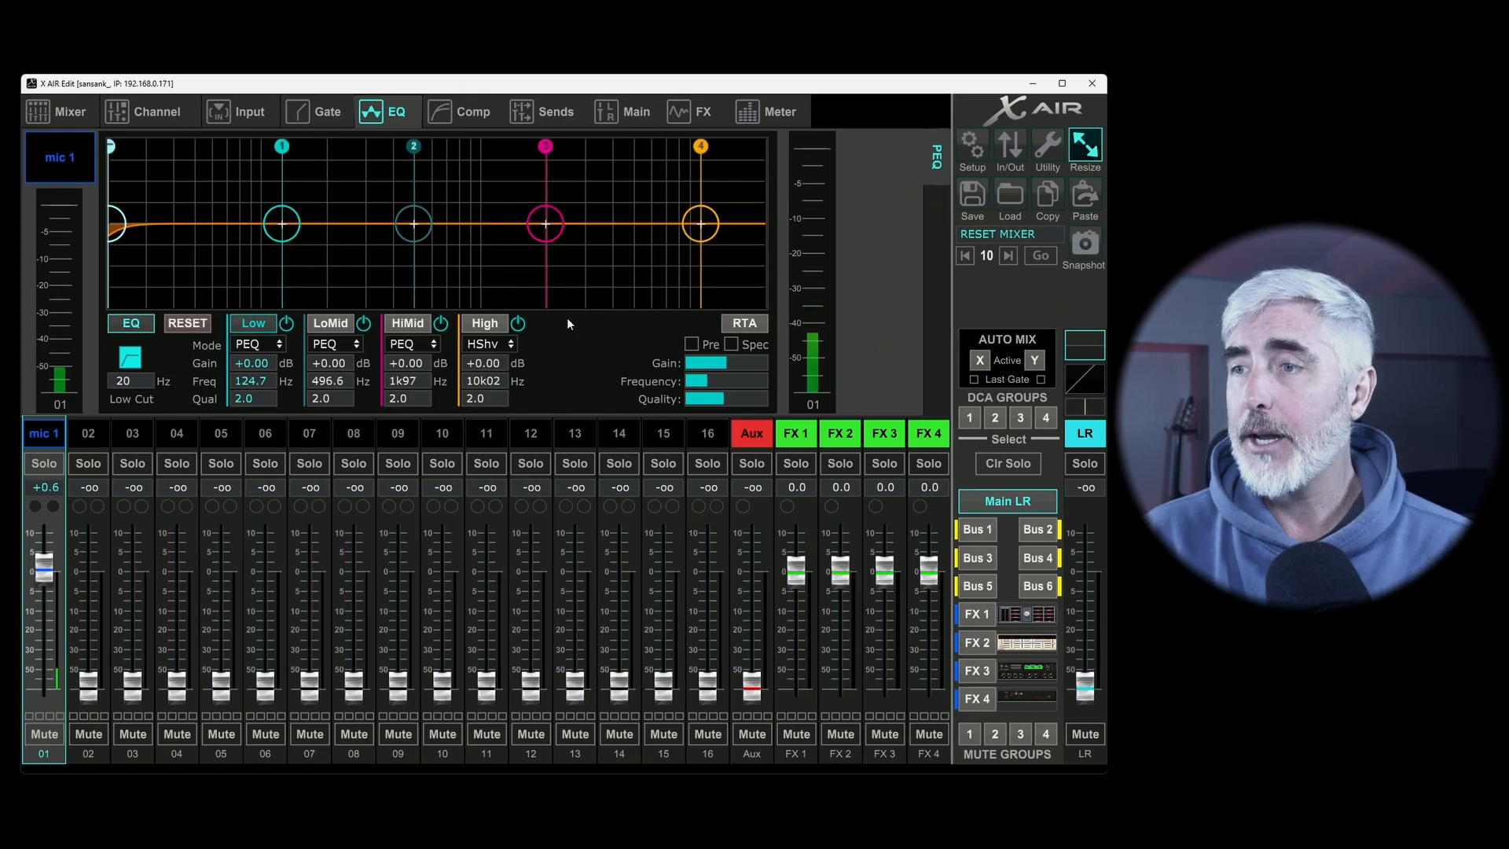
left_click(743, 324)
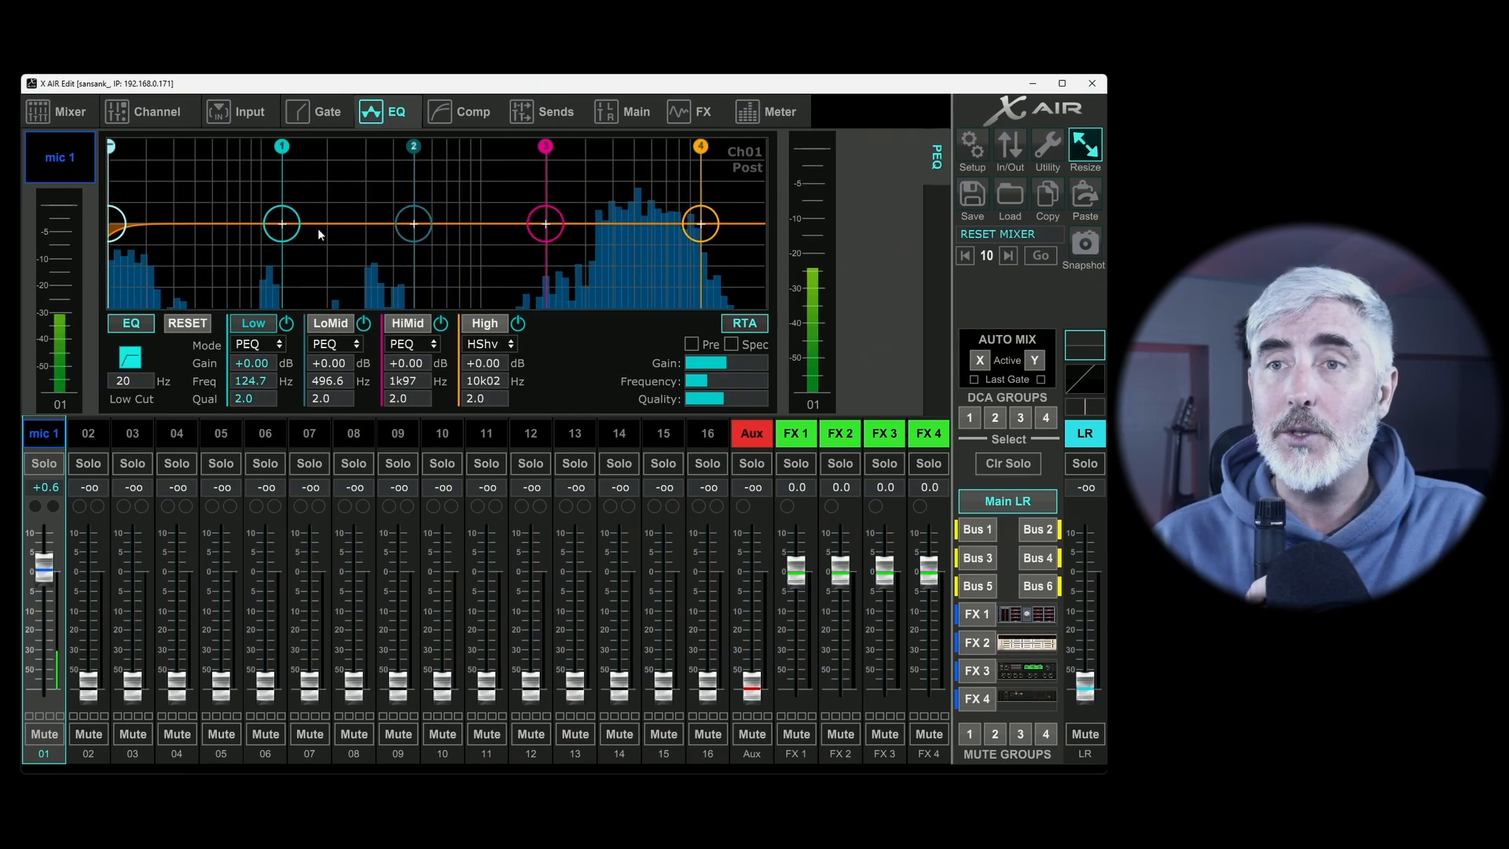
Cut the Low band to -15 dB at about 158.9 Hz, shifting it to about -14.5 dB at 138.4 Hz.
left_click_drag(304, 223, 321, 213)
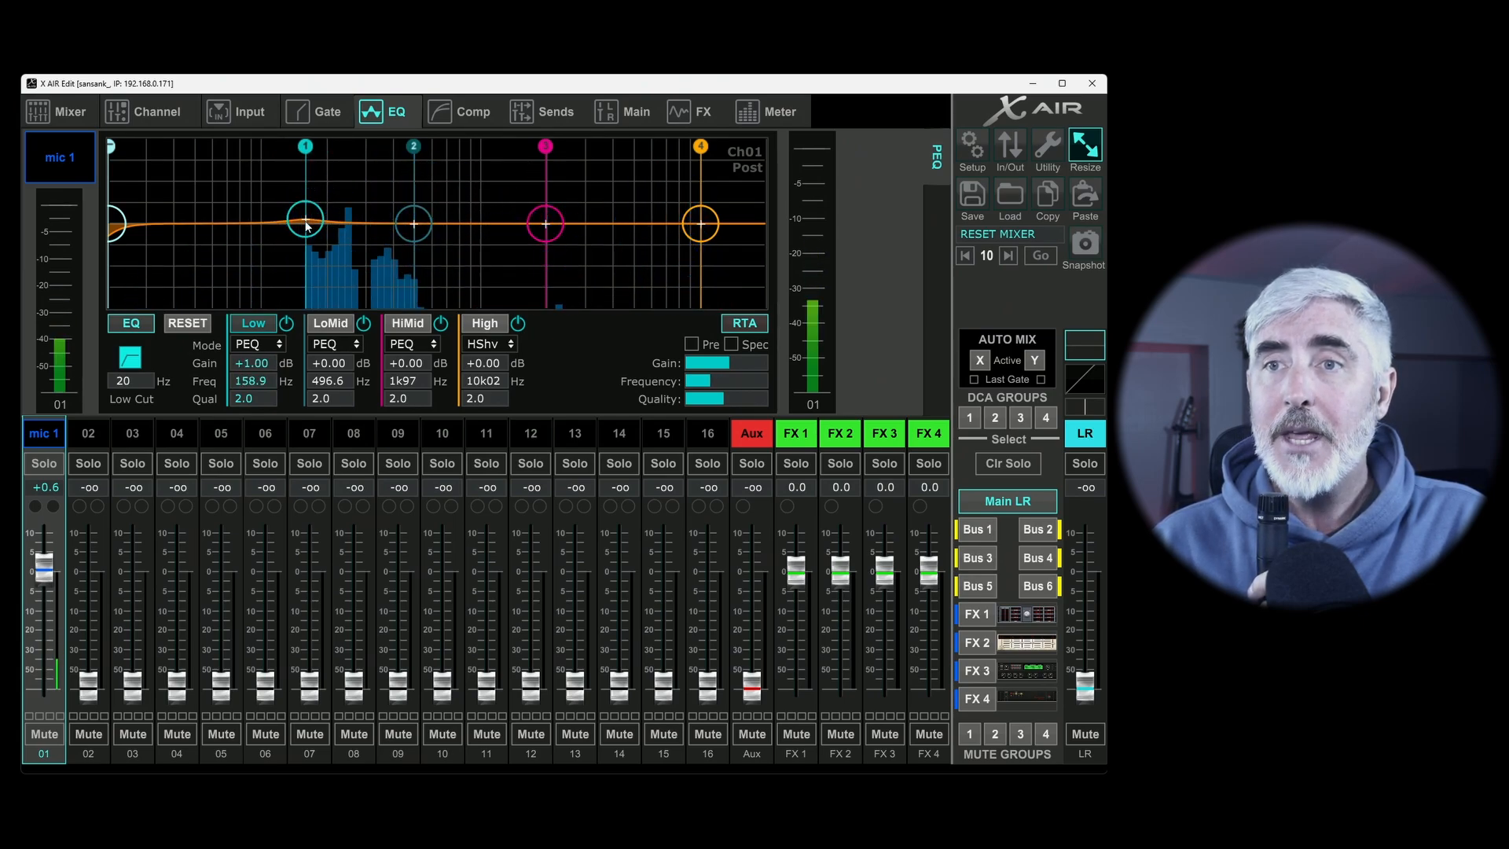
left_click_drag(305, 222, 307, 300)
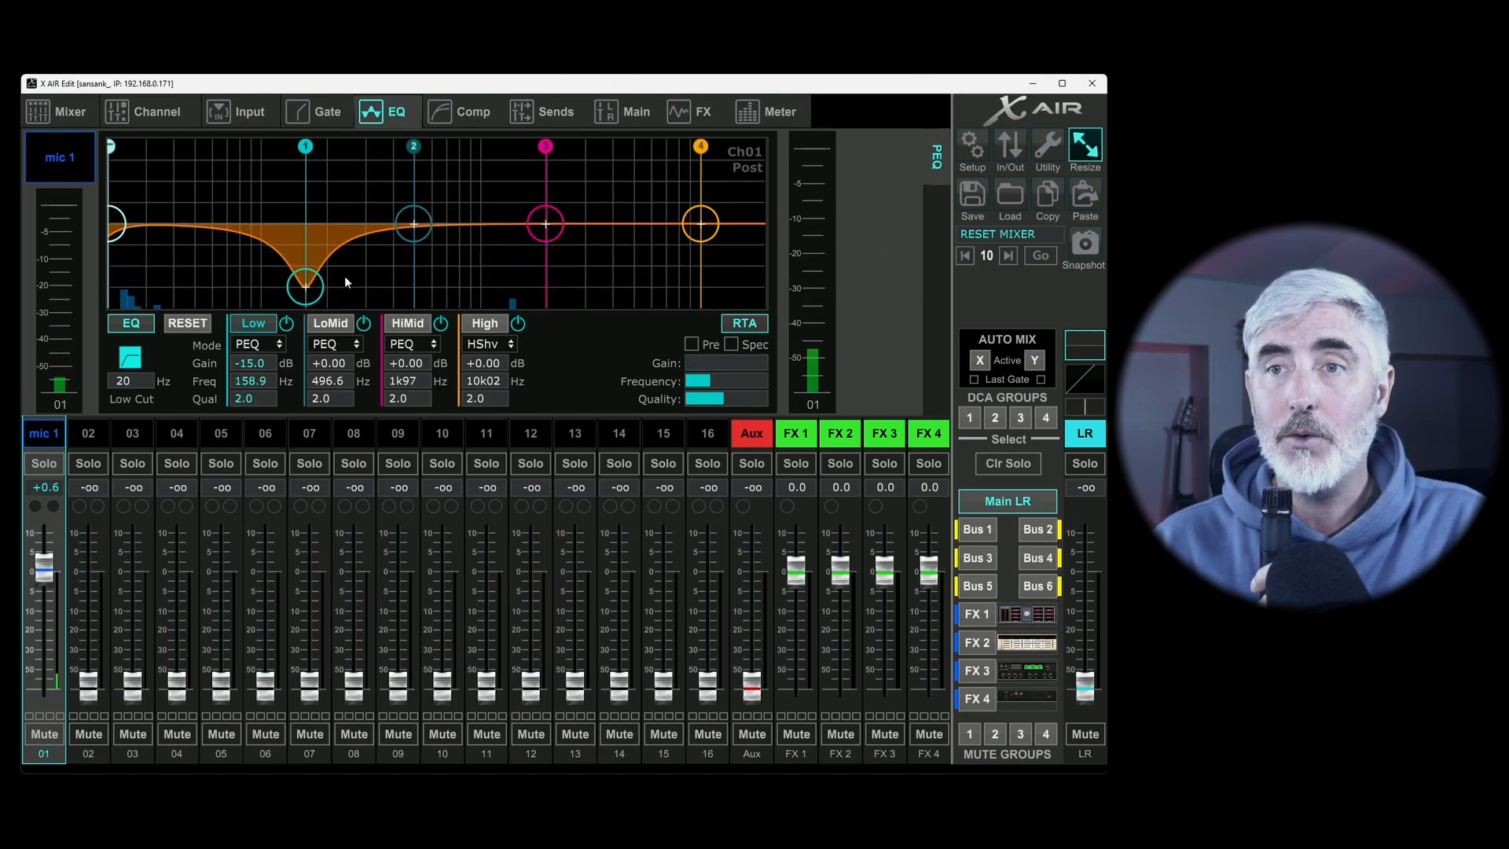
mouse_move(314, 289)
left_mouse_down()
mouse_move(313, 221)
mouse_move(290, 284)
left_mouse_up()
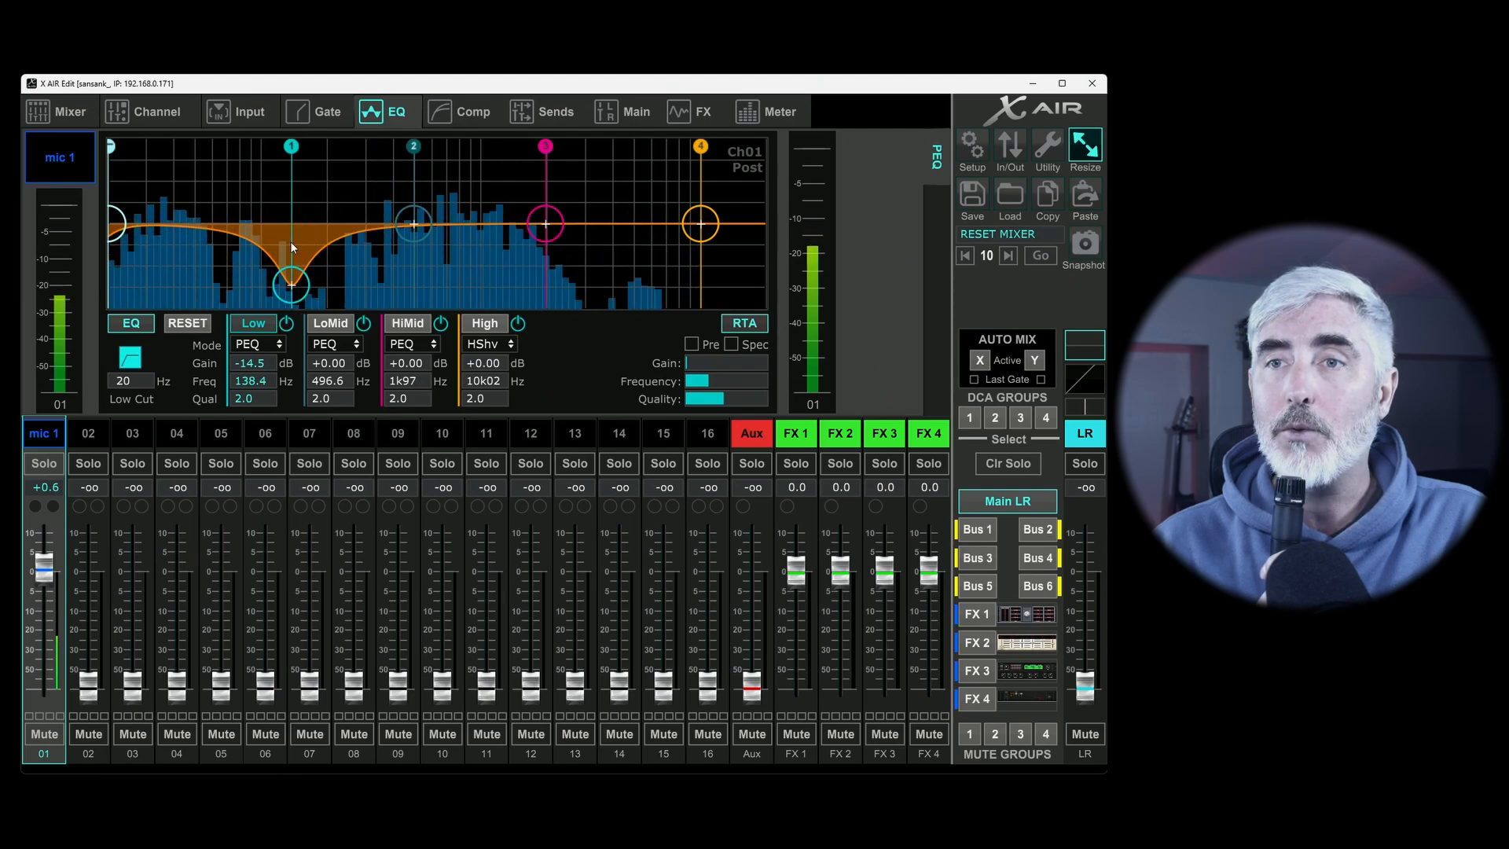
Switch the RTA to pre-EQ and back to post-EQ, and raise the Low band to about +4 dB, settling at about +1 dB.
left_click(692, 345)
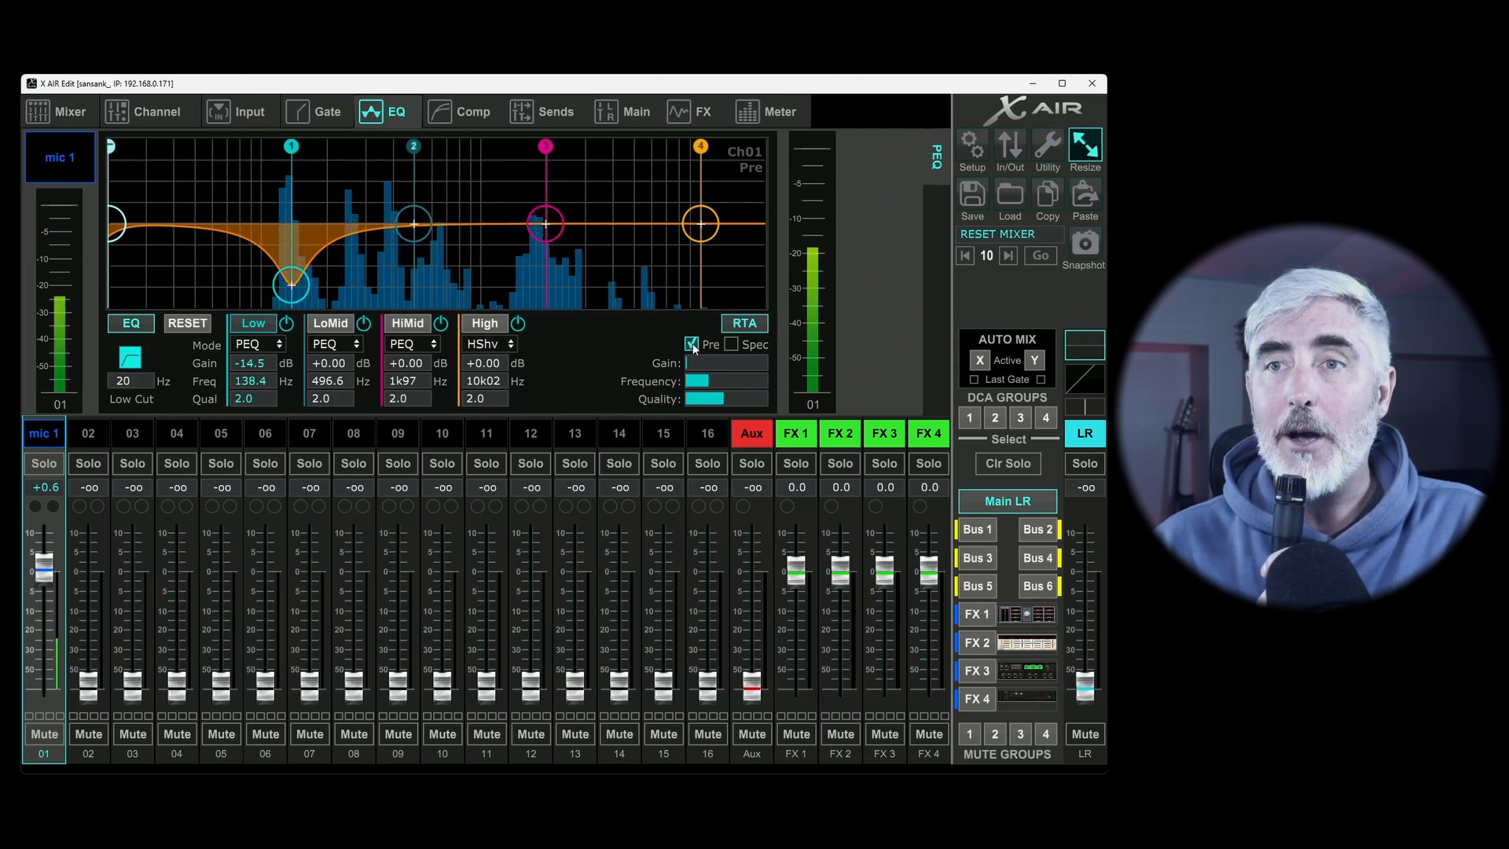
left_click(692, 345)
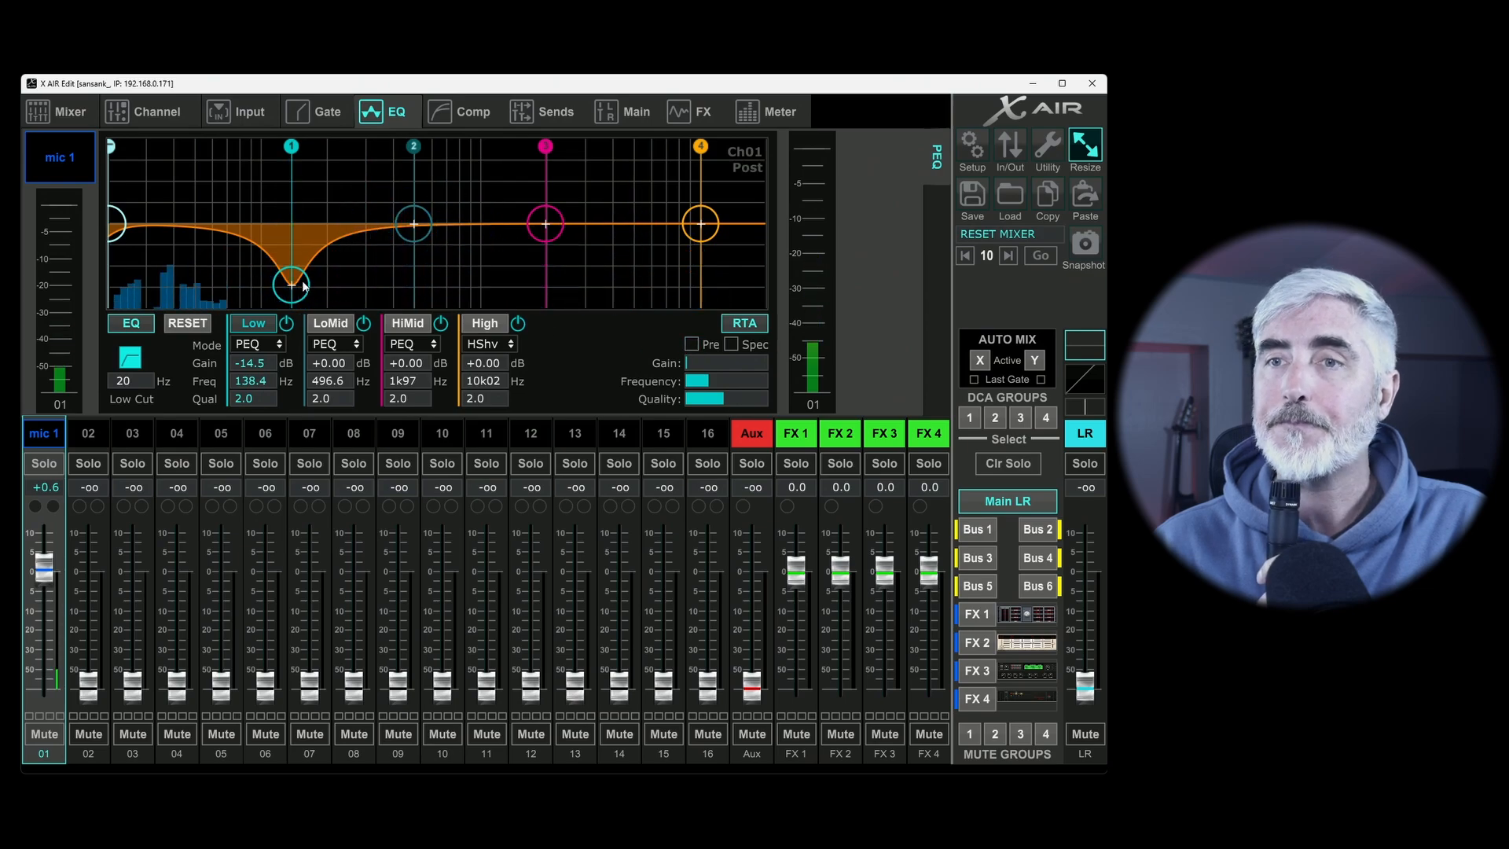
left_click_drag(292, 286, 293, 209)
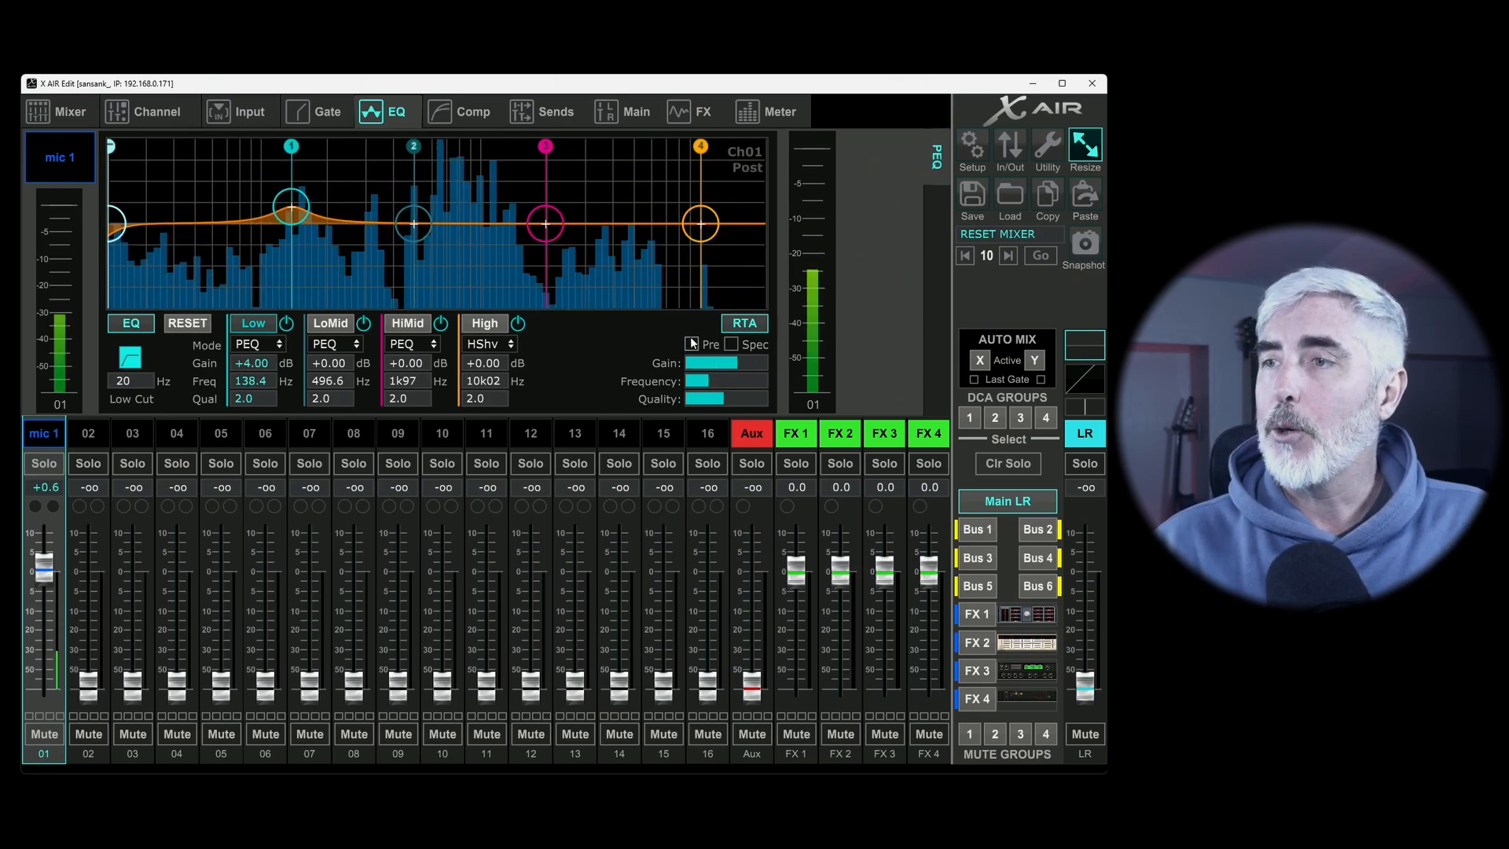
left_click_drag(293, 208, 293, 220)
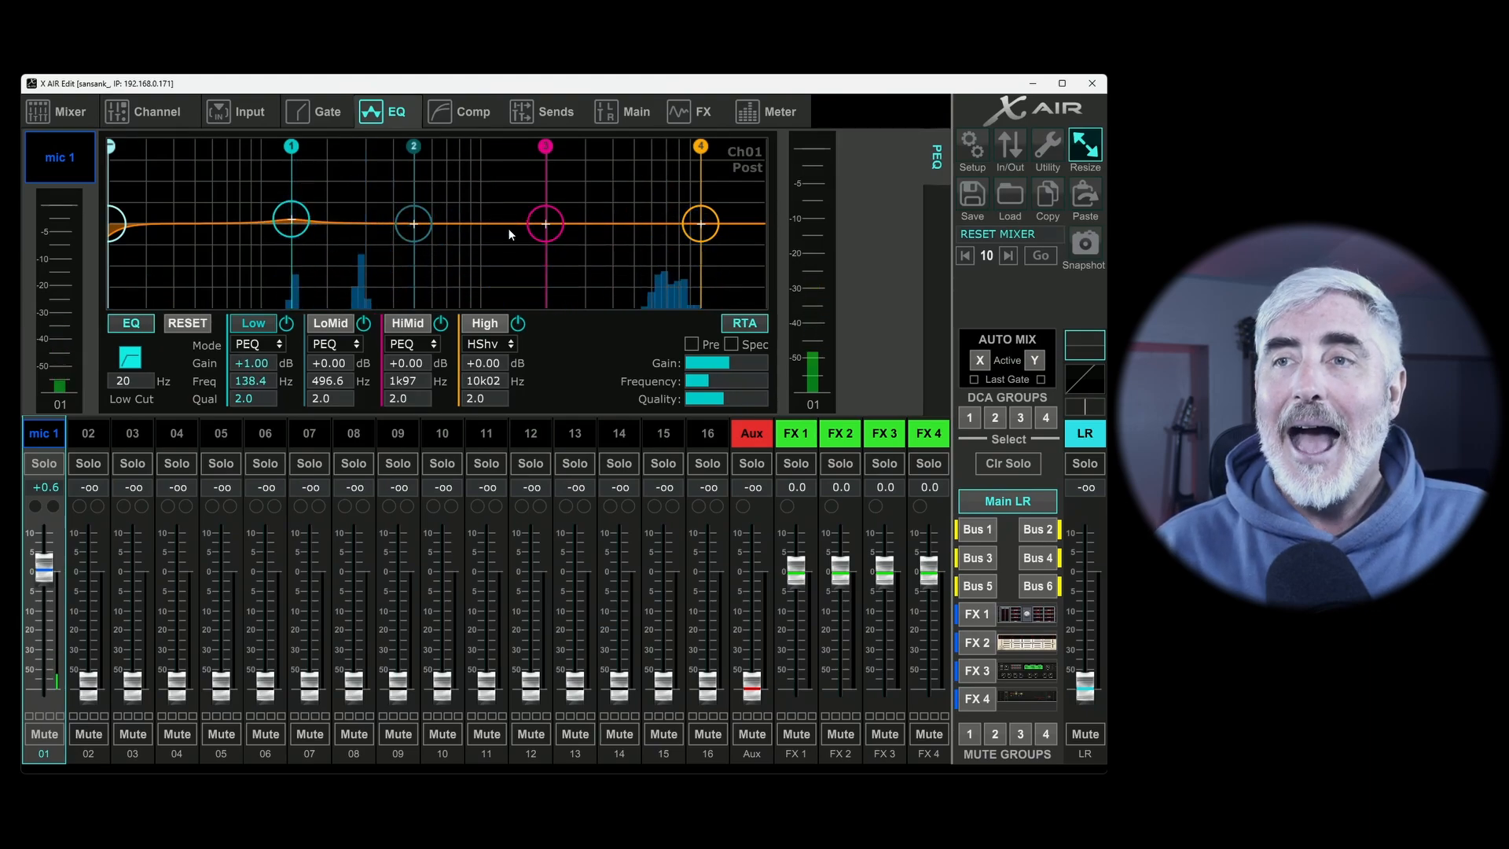
Set the Low band to about +0.5 dB at 143.2 Hz, toggle the RTA to pre-EQ and back, and enable its spectrogram display.
mouse_move(291, 224)
left_mouse_down()
mouse_move(279, 285)
mouse_move(297, 225)
mouse_move(305, 298)
mouse_move(297, 234)
left_mouse_up()
left_click(692, 344)
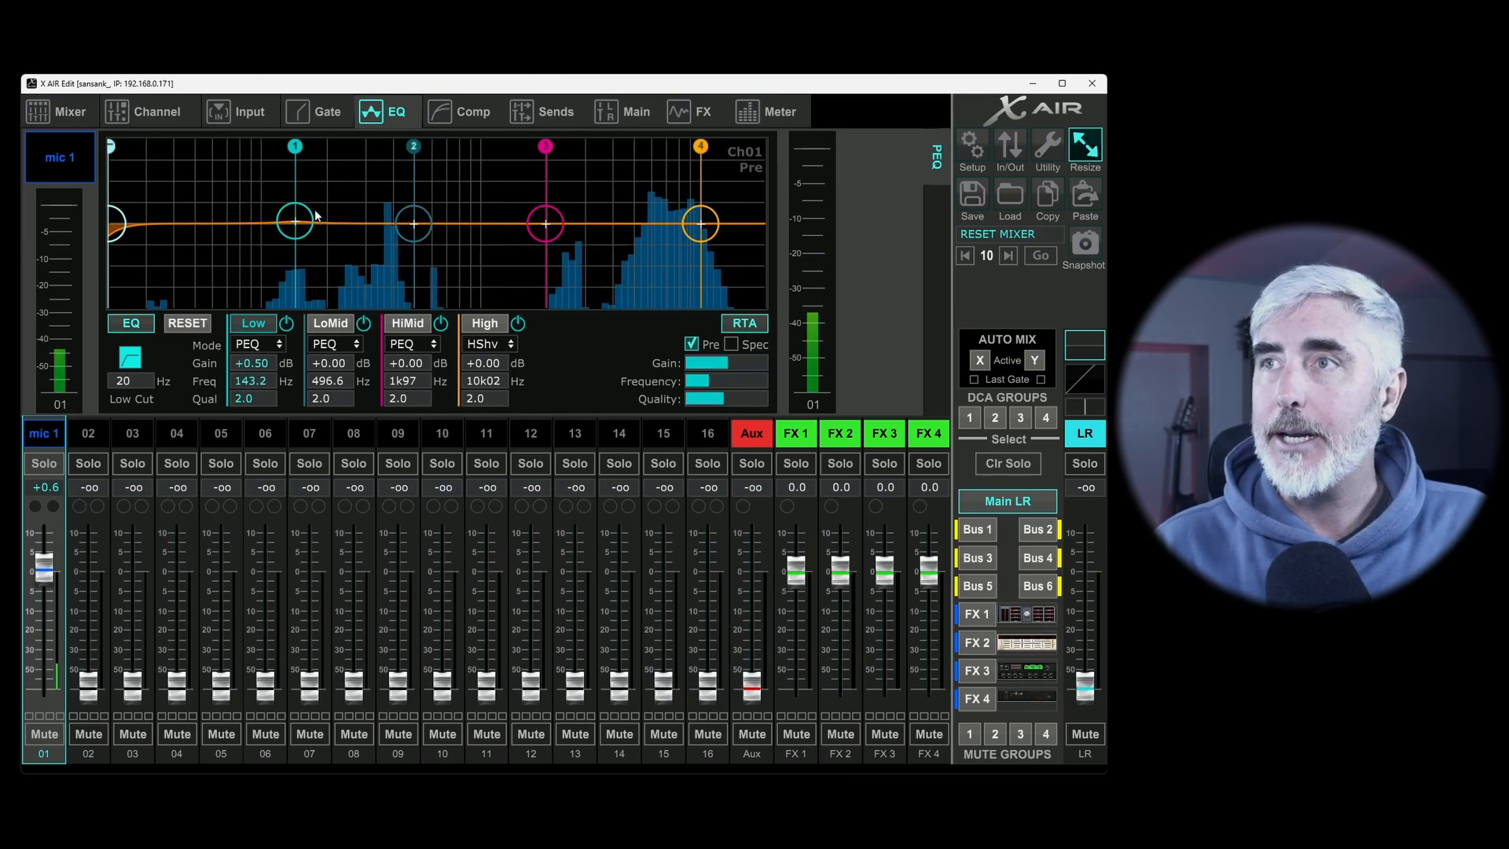
left_click(691, 343)
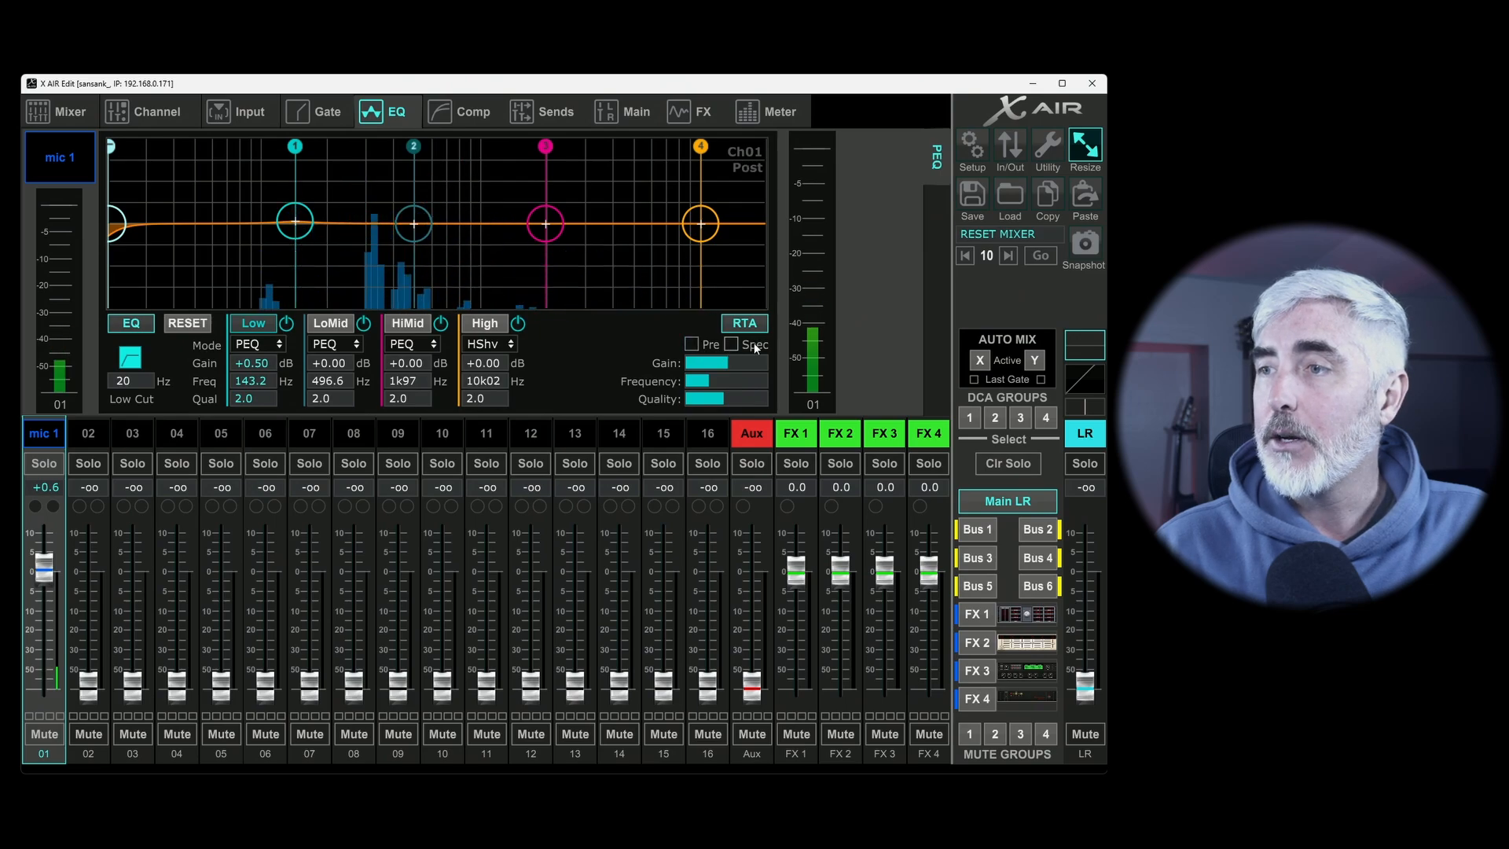
left_click(731, 343)
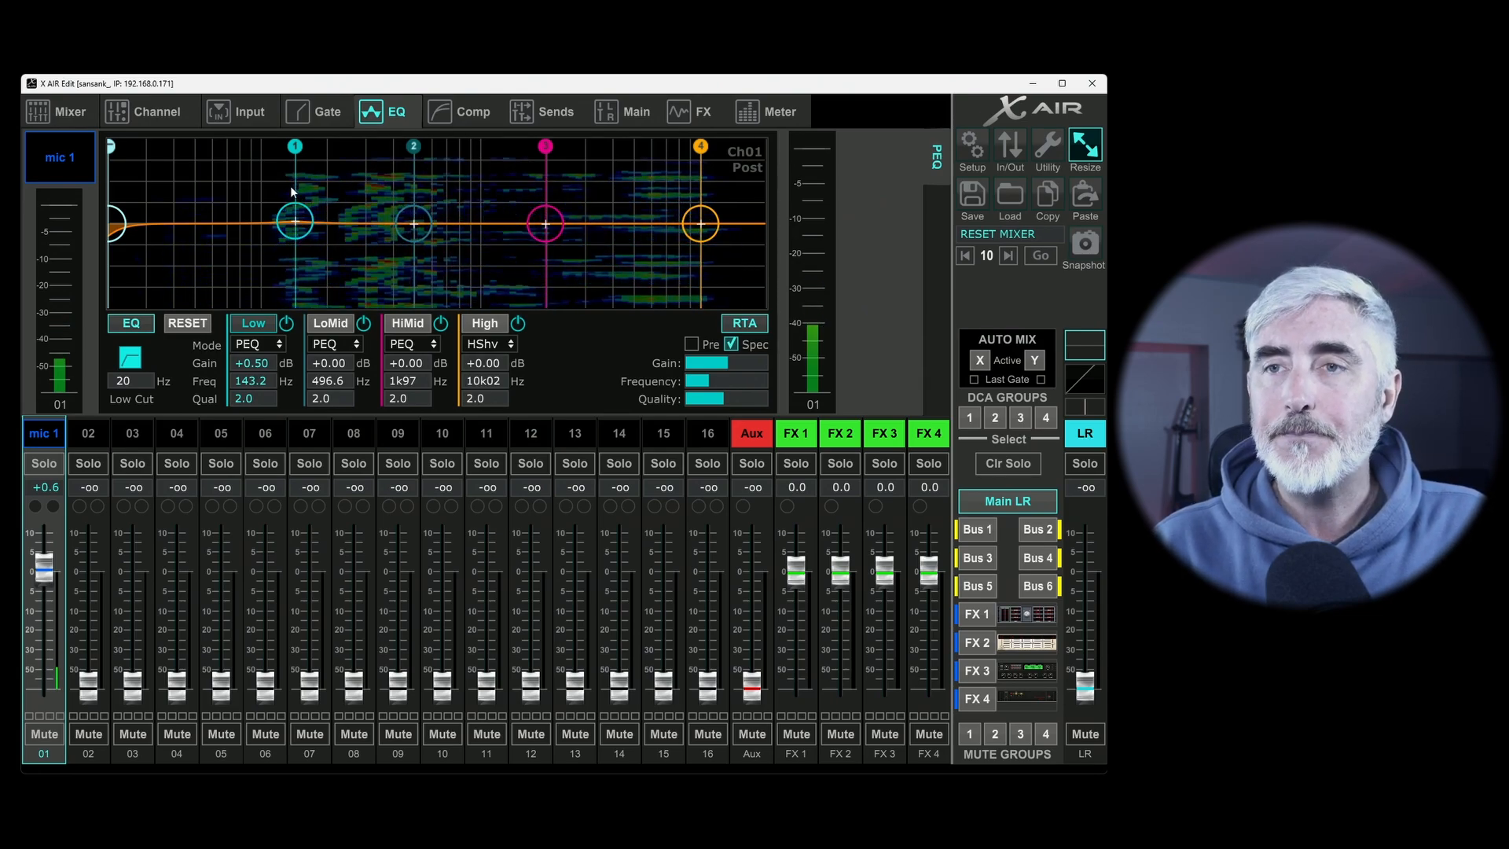
Raise the Low band to +1.5 dB, set the RTA to pre-EQ, and cut LoMid to -15 dB at 376.7 Hz before easing it to -0.5 dB.
left_click_drag(295, 227, 297, 228)
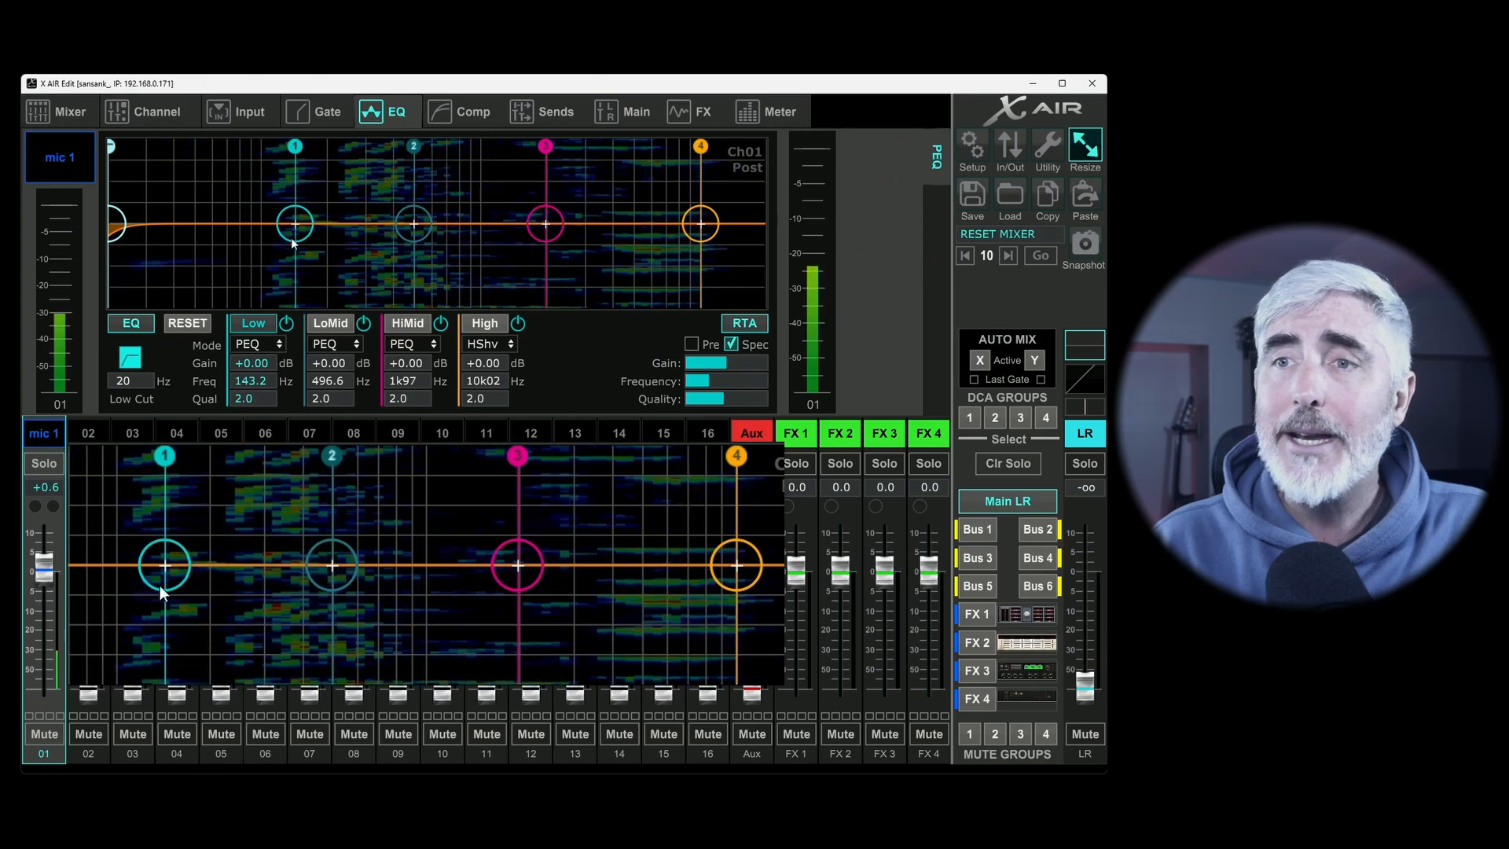
mouse_move(162, 563)
left_mouse_down()
mouse_move(165, 633)
mouse_move(164, 556)
left_mouse_up()
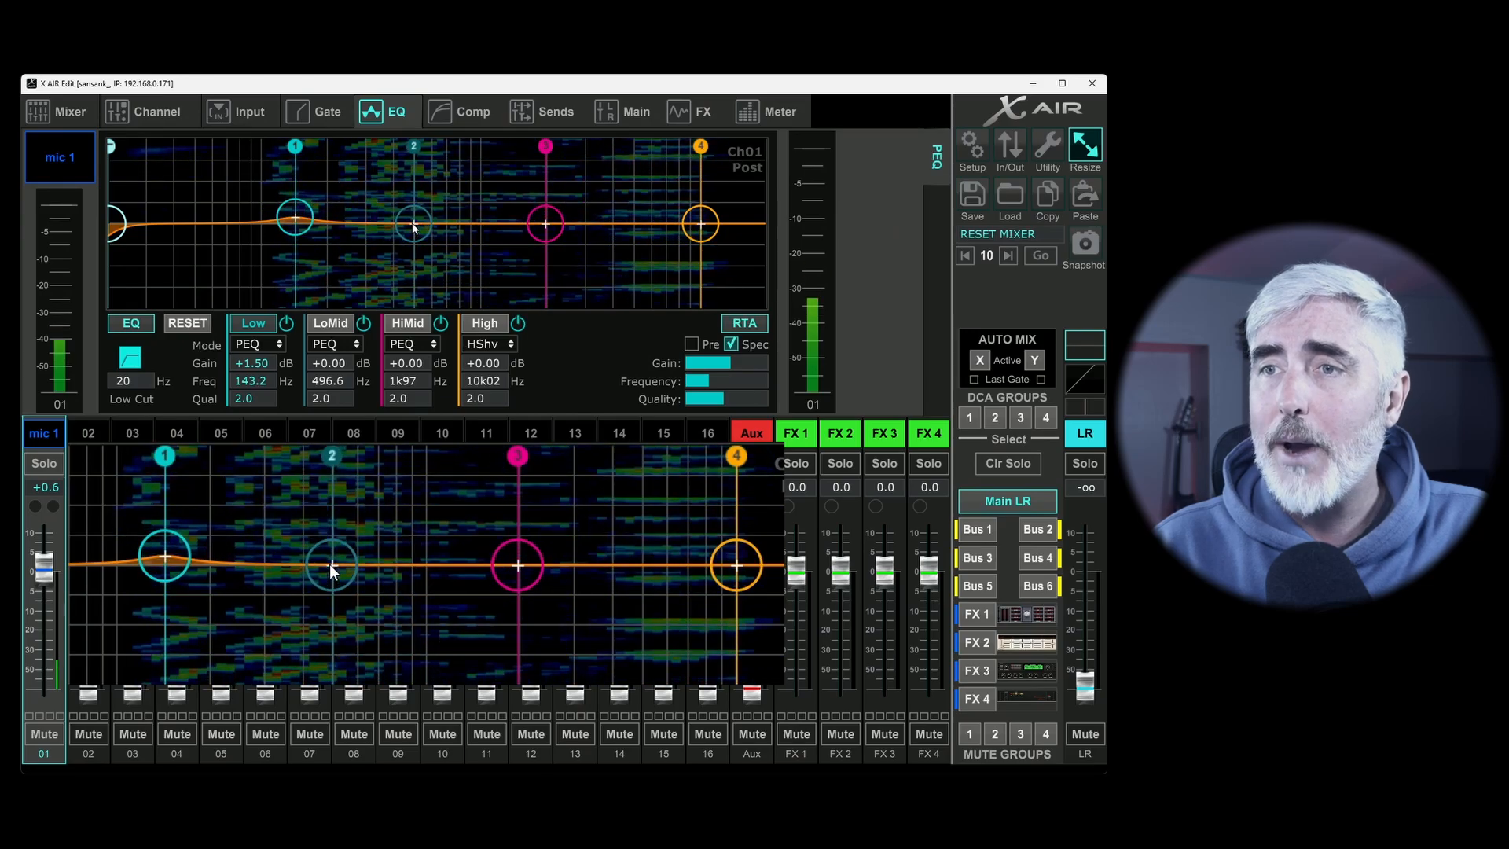
left_click_drag(330, 563, 291, 665)
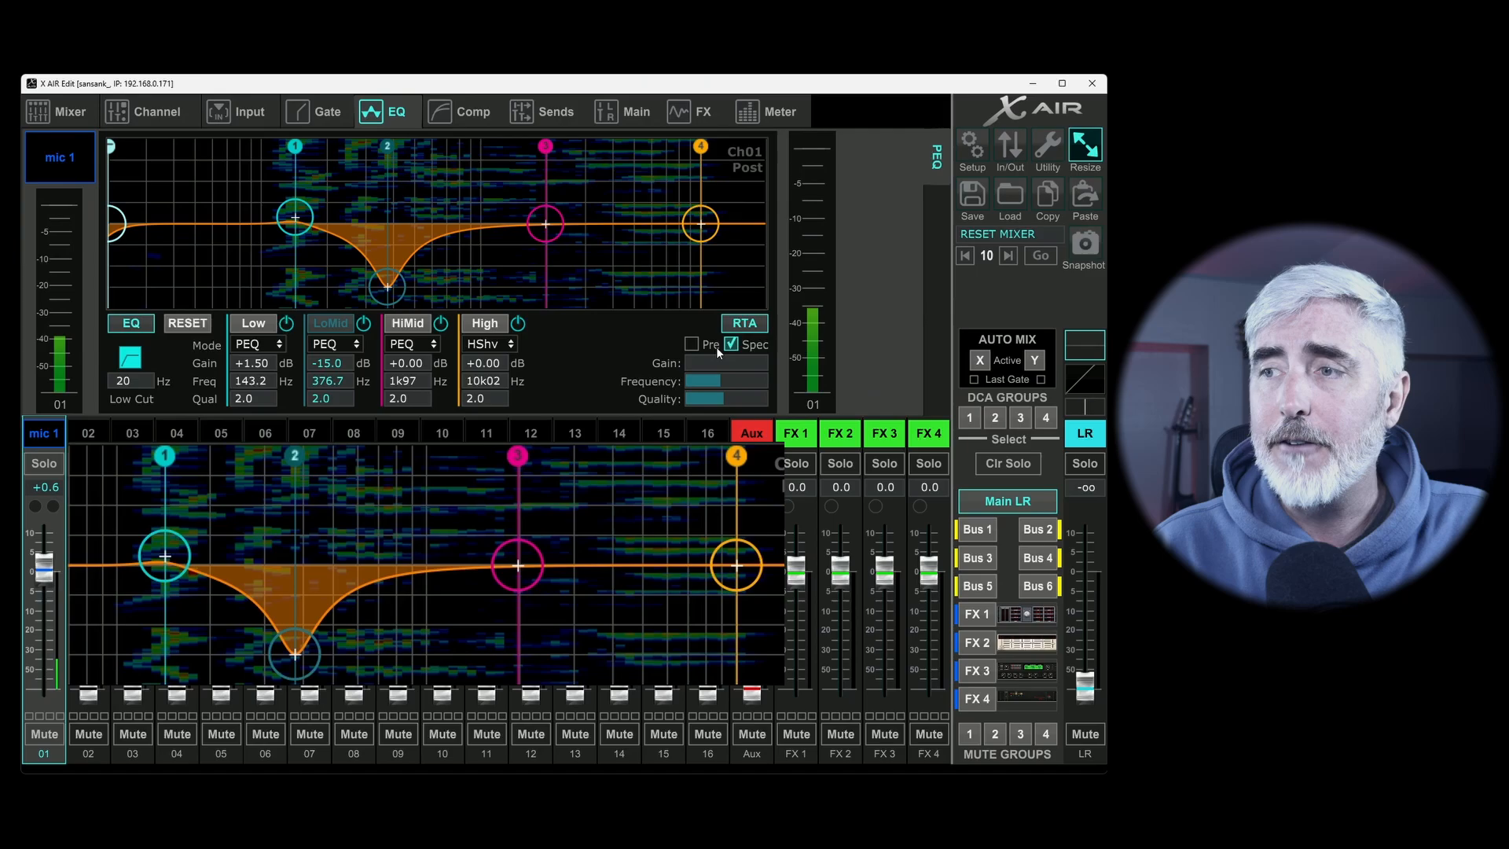
left_click(692, 344)
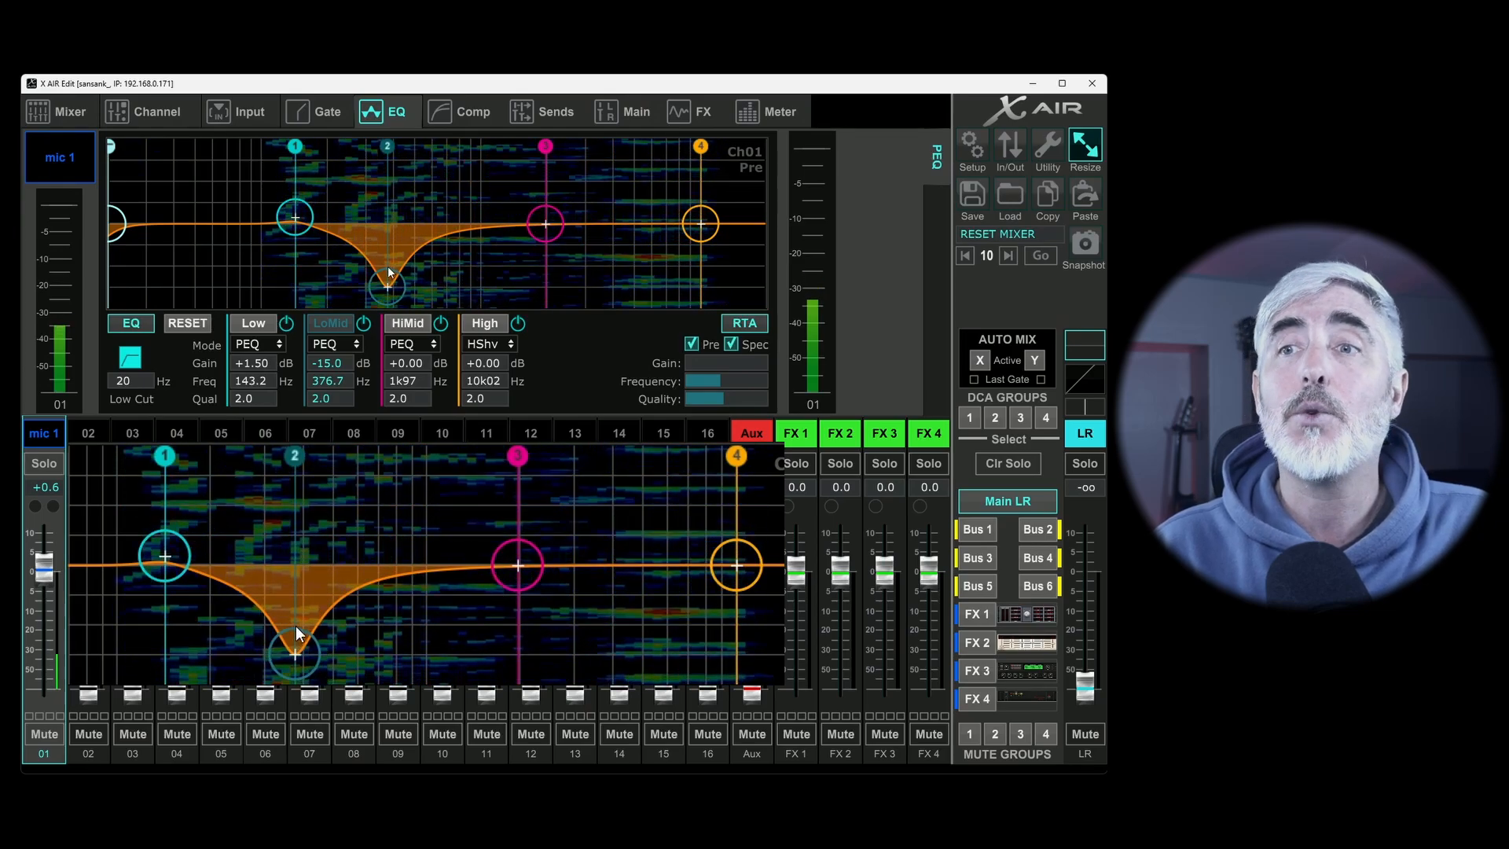
left_click_drag(297, 646, 298, 591)
left_click_drag(390, 243, 394, 226)
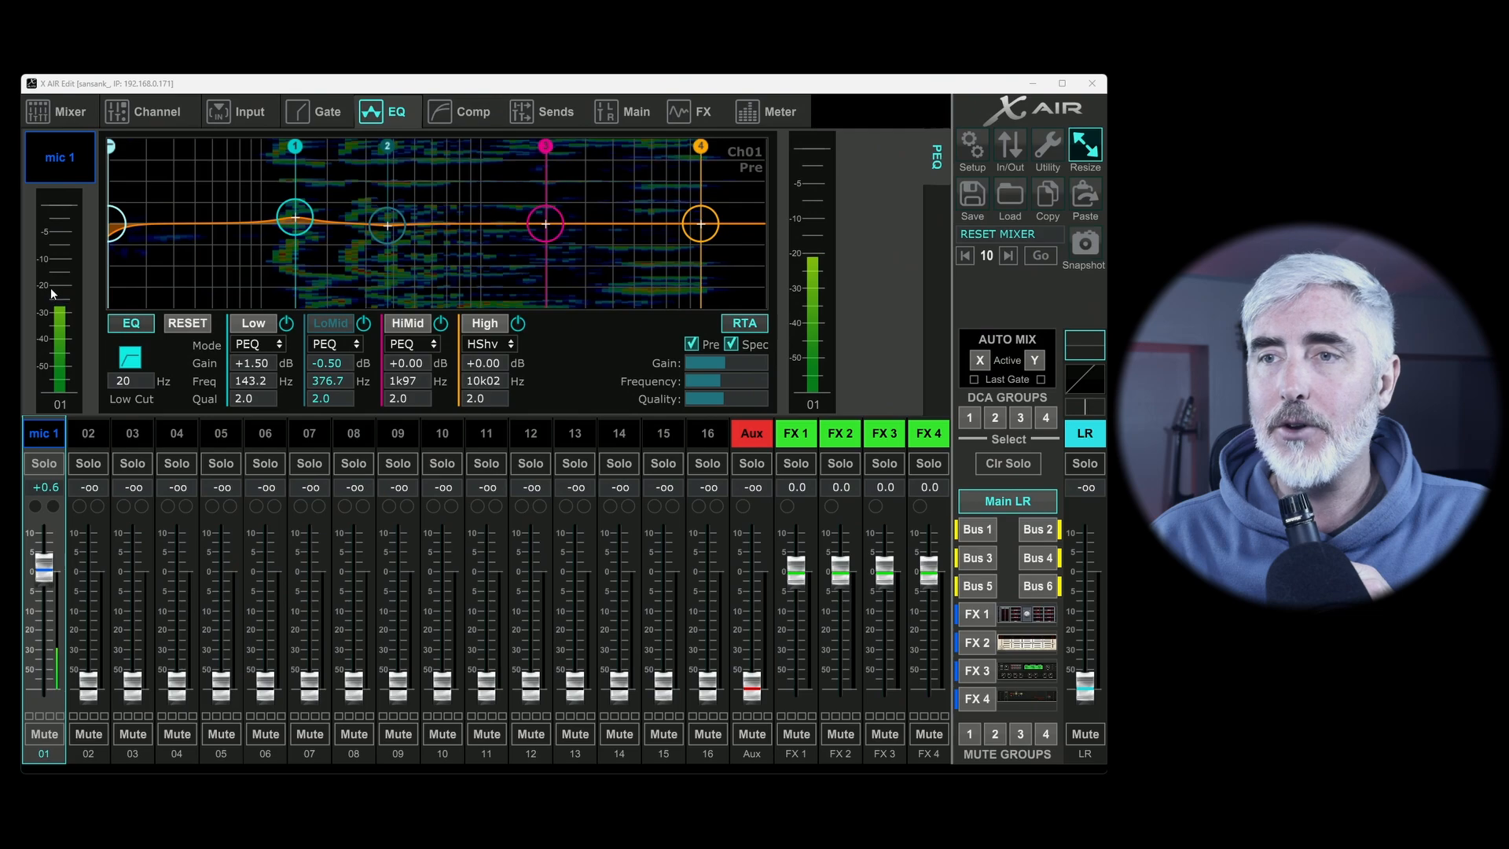
Reset all EQ bands and lower the mic 1 fader to about -4.8 dB.
left_click(187, 323)
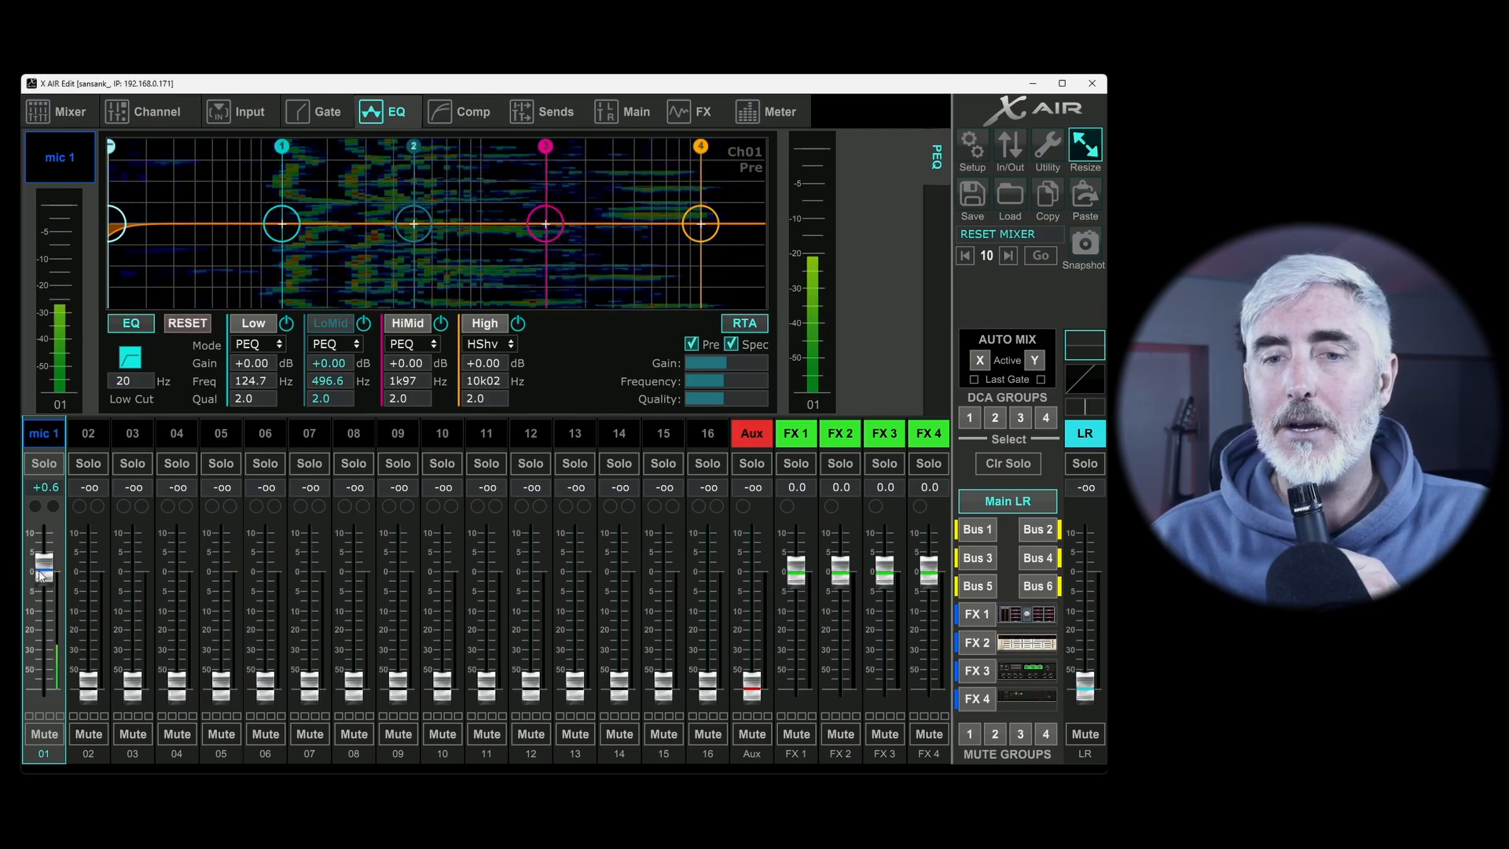
mouse_move(40, 568)
left_mouse_down()
mouse_move(34, 628)
mouse_move(48, 558)
mouse_move(51, 596)
left_mouse_up()
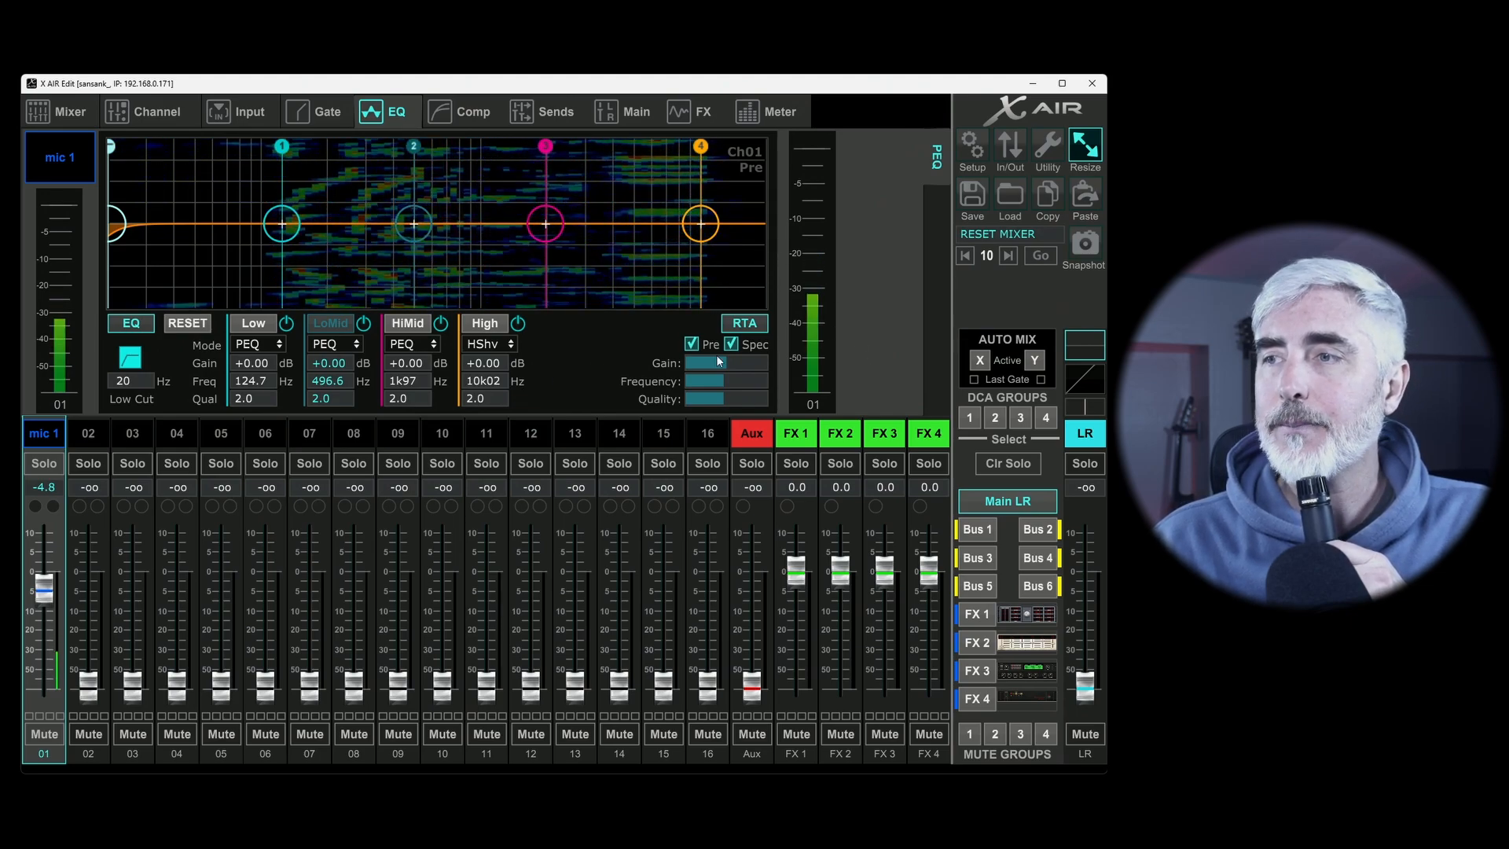
Turn off the RTA and set the High band to HCut mode, sweeping its cutoff down and back up to about 7k87 Hz.
left_click(744, 323)
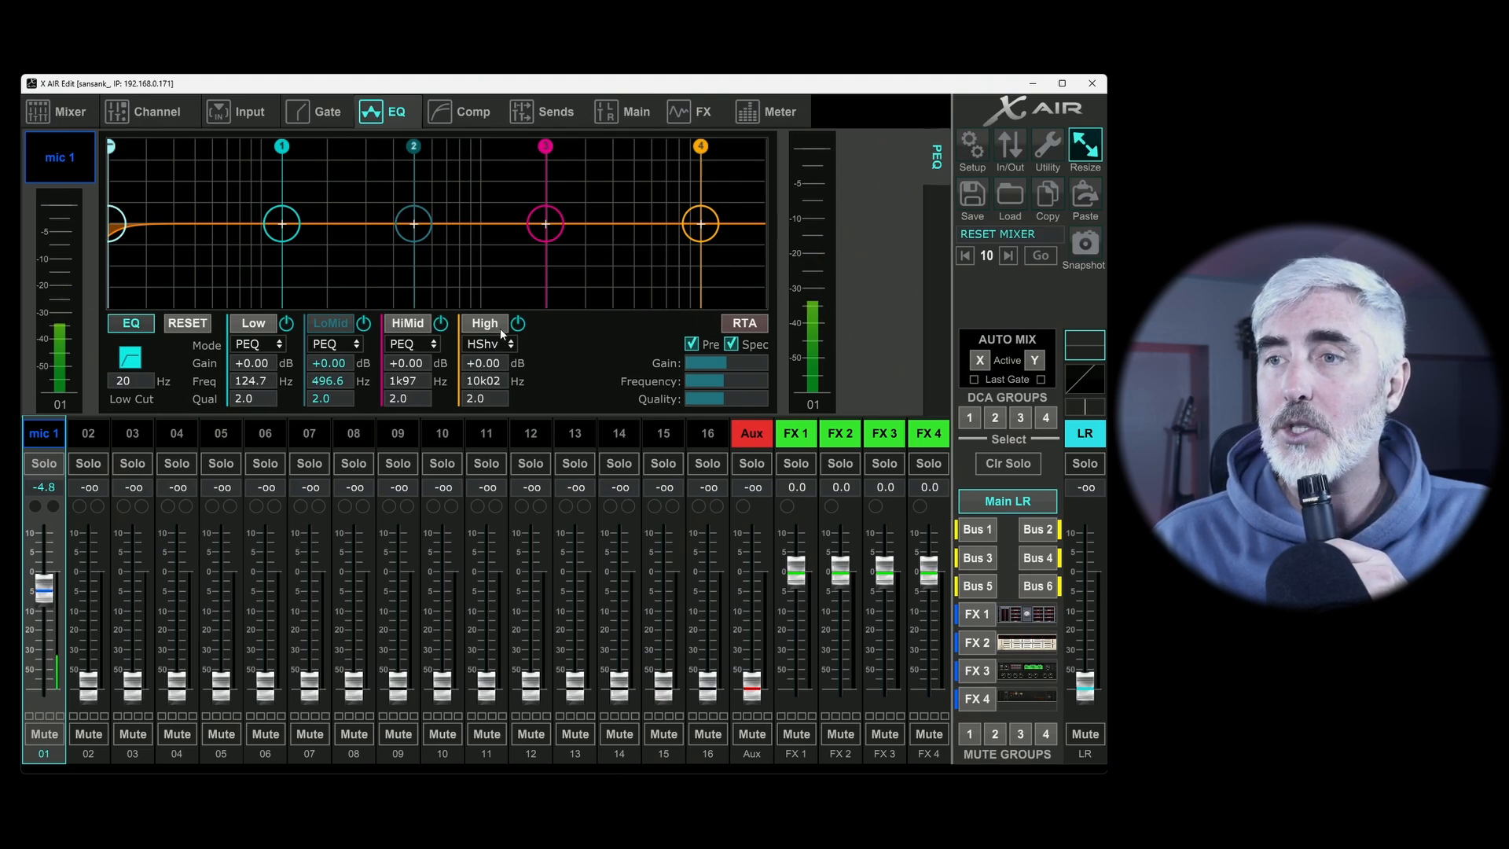
left_click_drag(688, 228, 664, 238)
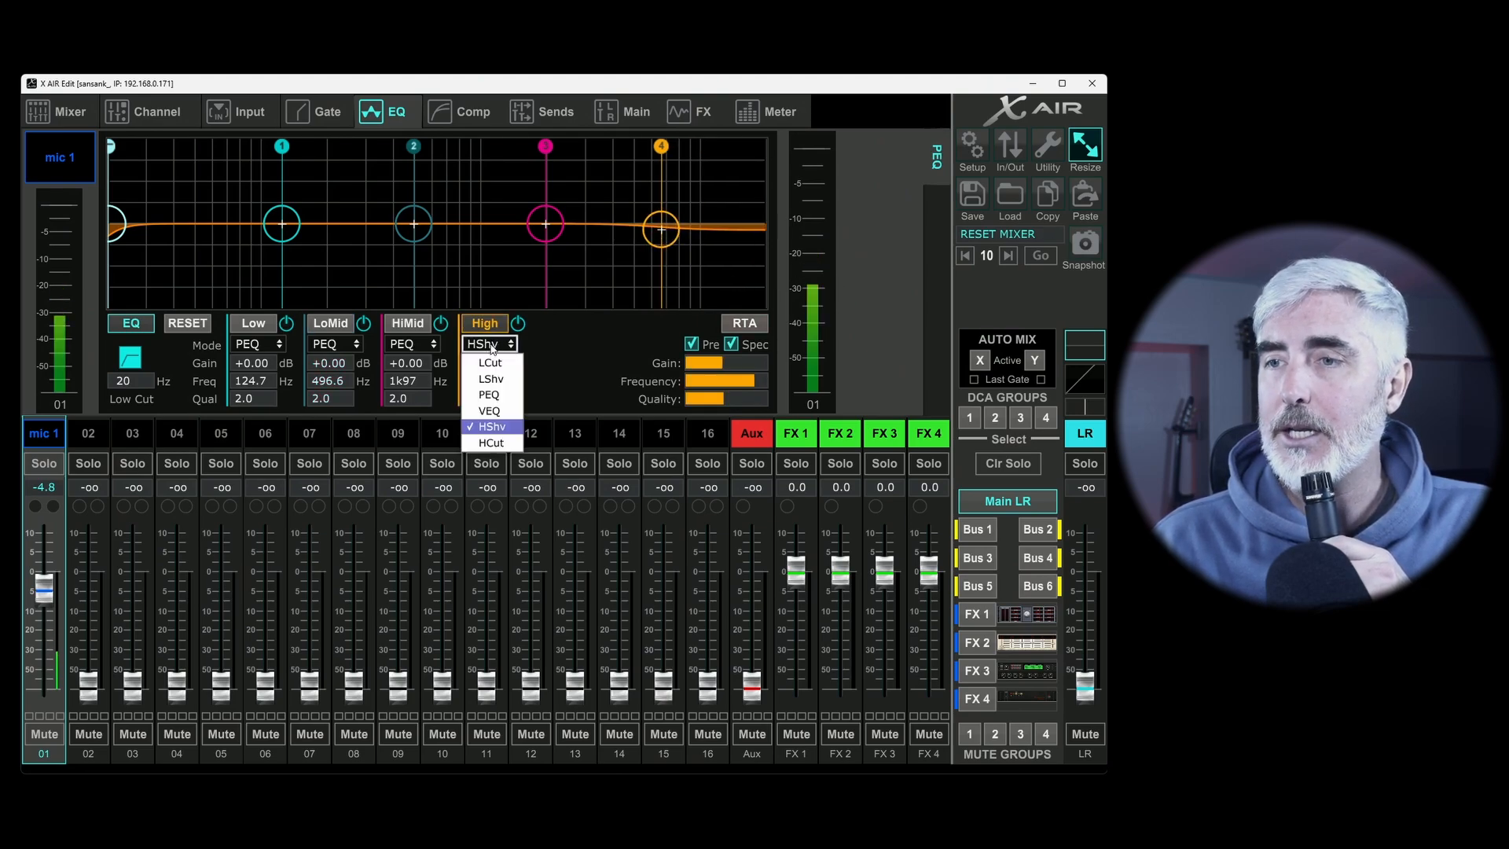
left_click(510, 442)
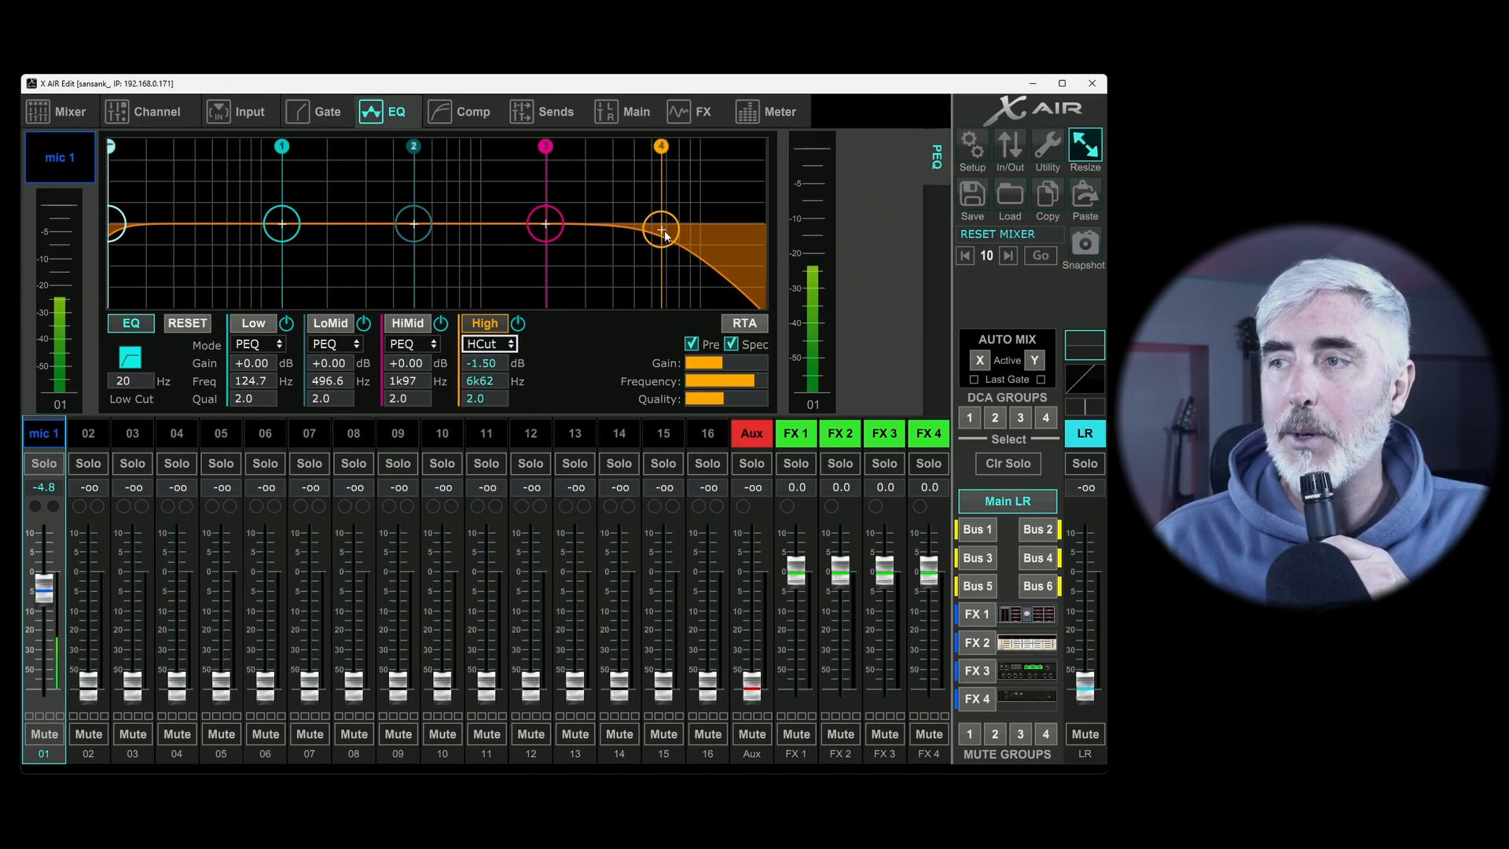
left_click_drag(468, 247, 190, 273)
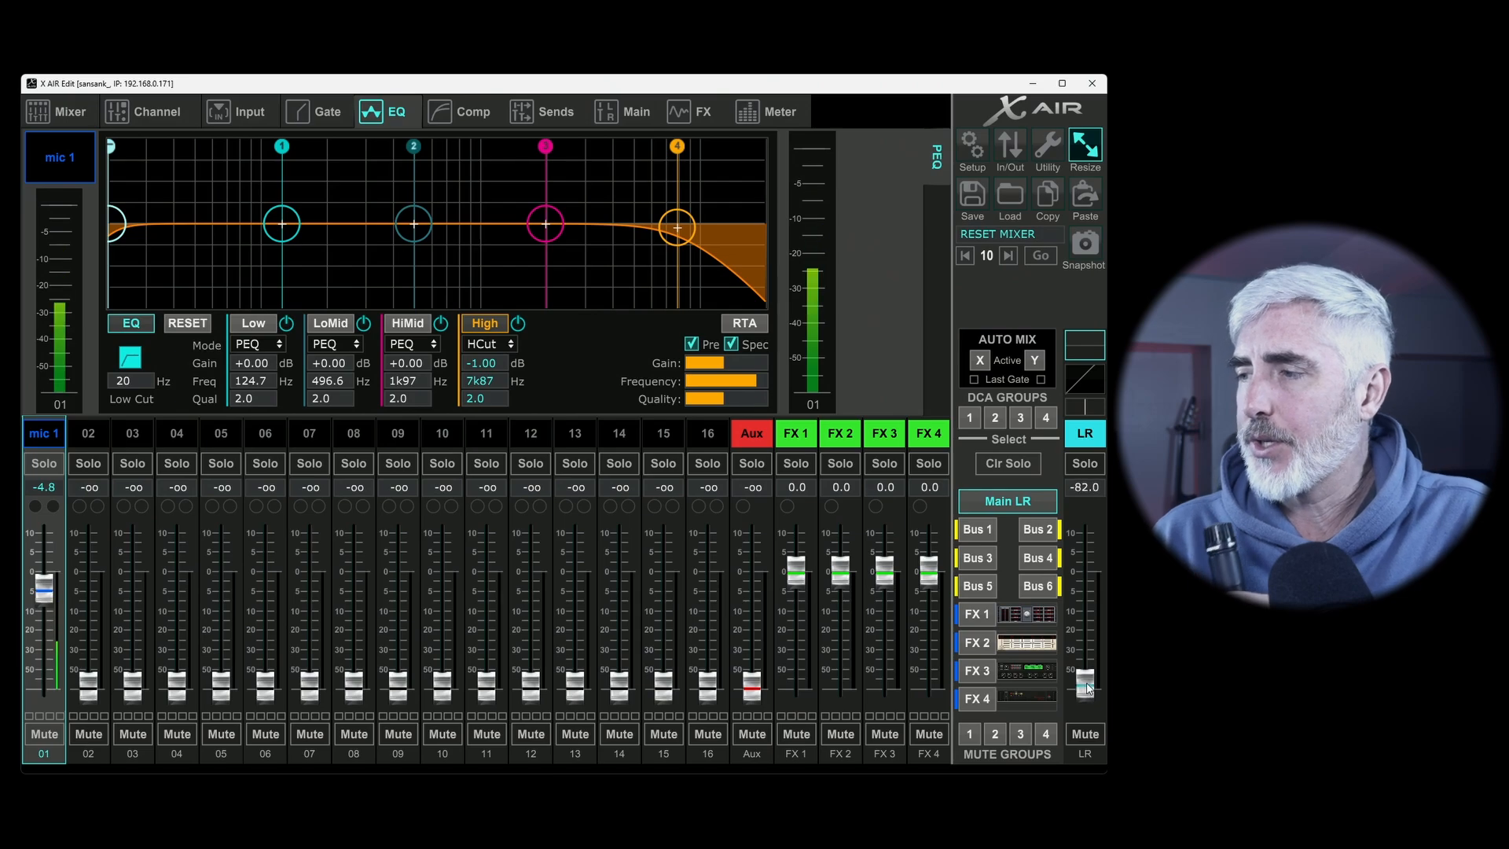
Raise the main LR fader to about -10 dB and sweep the High band's cutoff down to about 29 Hz and back up to 10k02 Hz.
scroll(1100, 610, "up", 5)
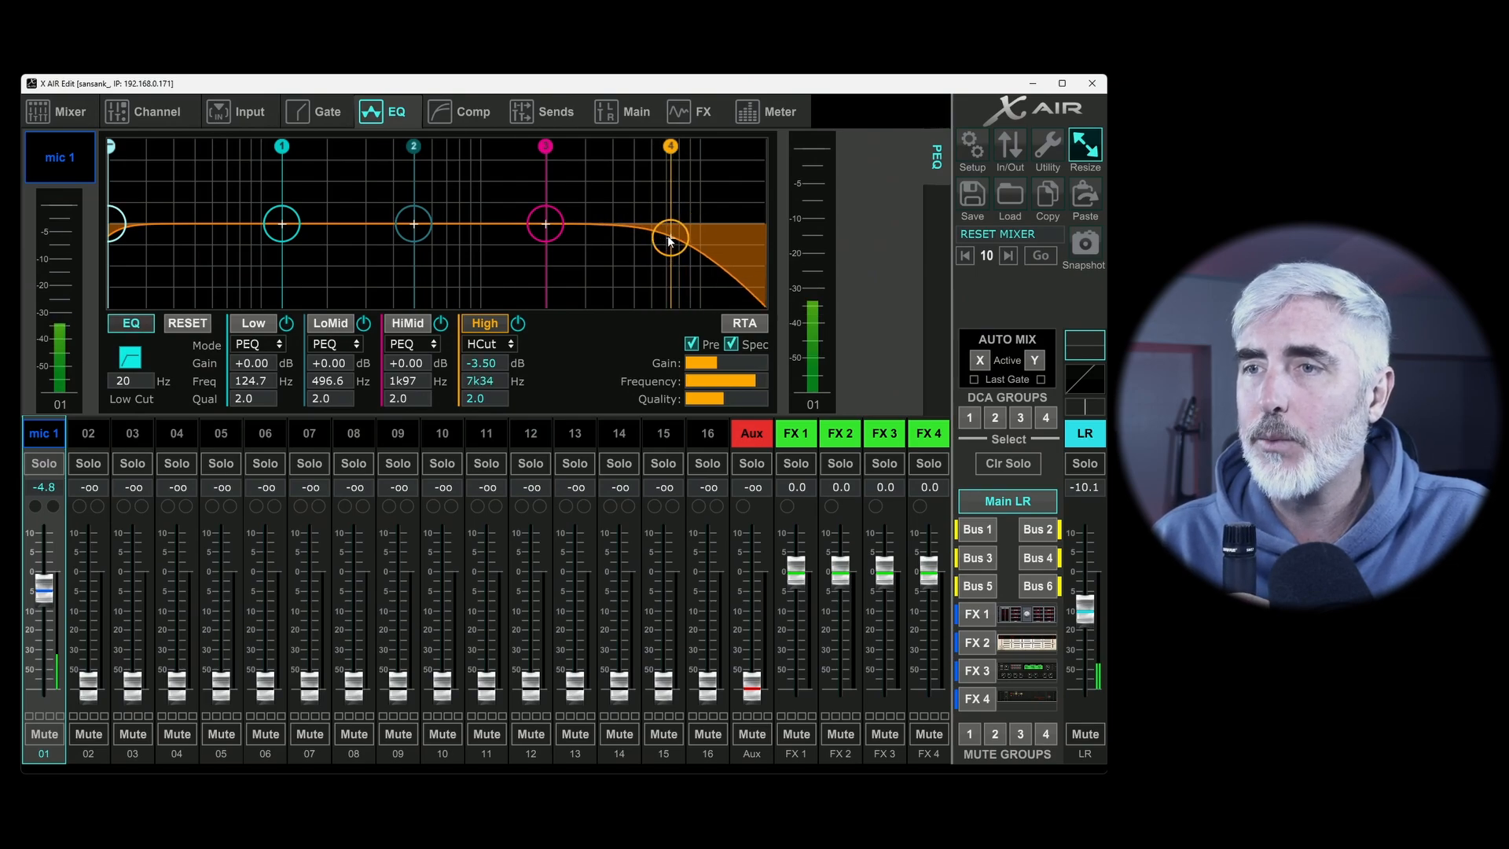
left_click_drag(667, 235, 361, 267)
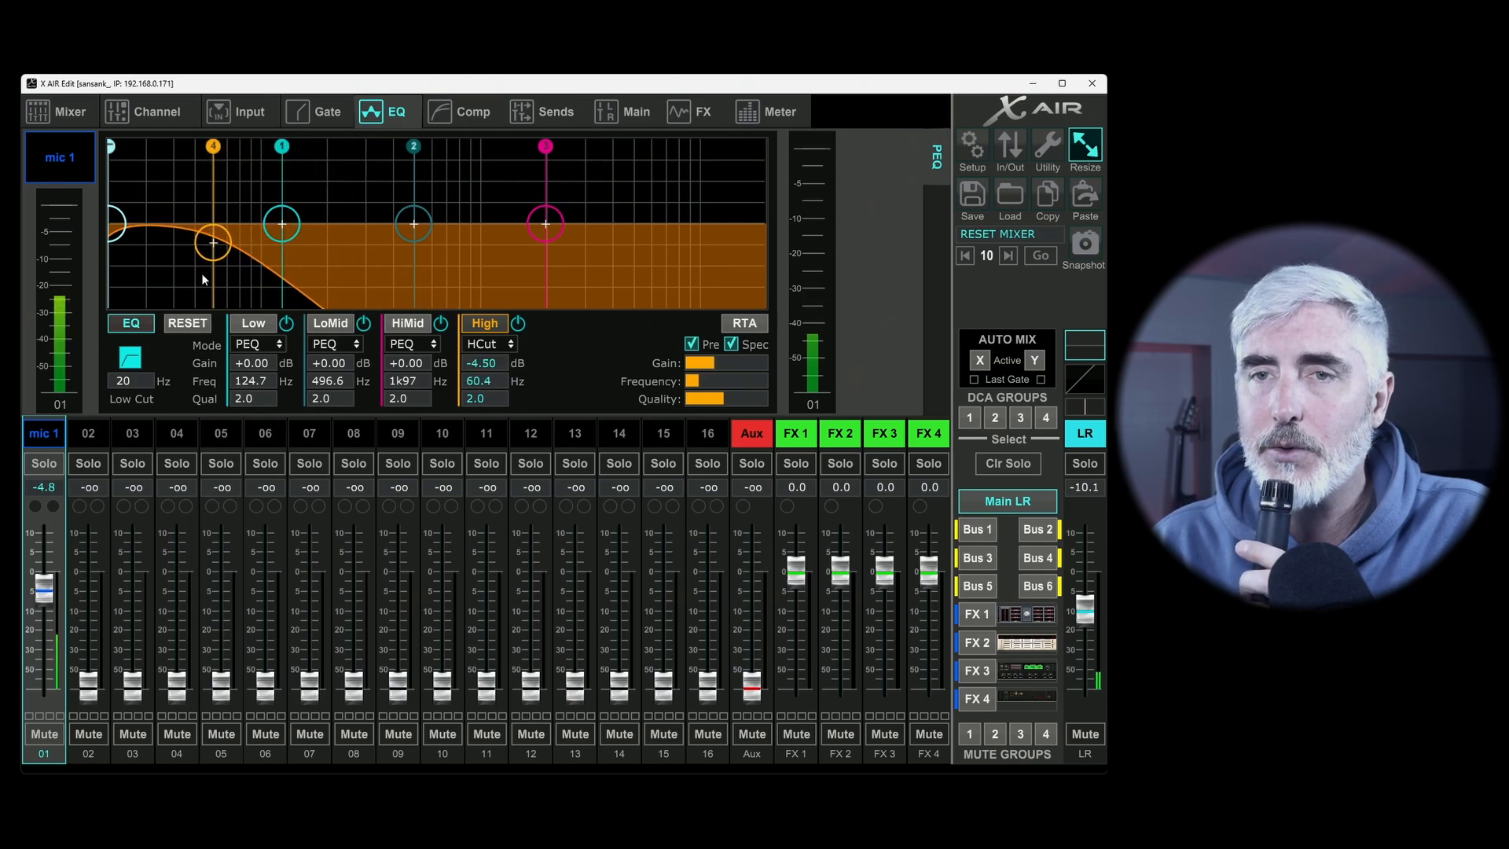
left_click_drag(213, 248, 165, 238)
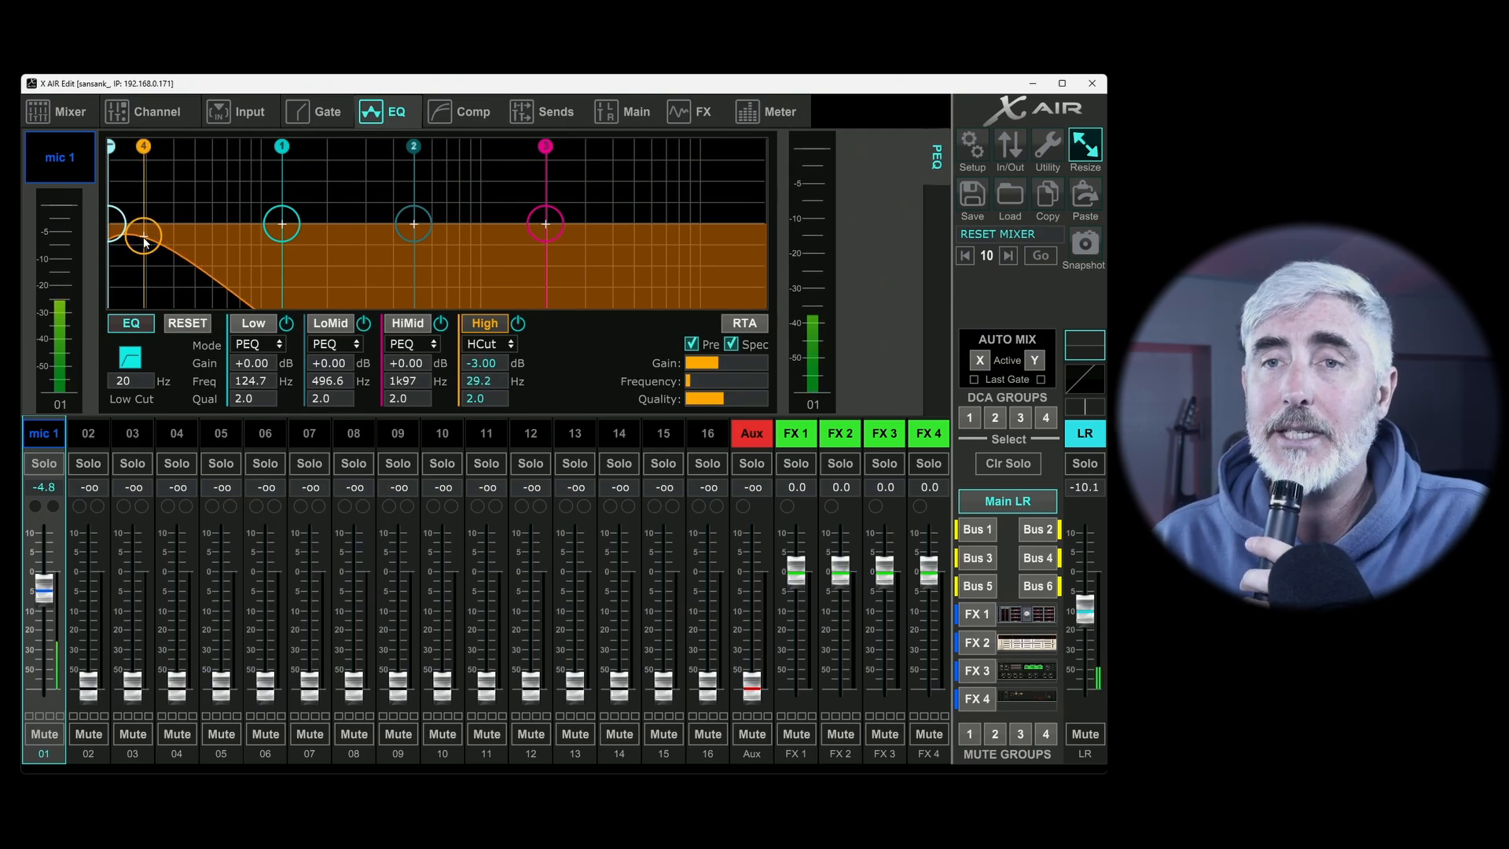
left_click_drag(171, 241, 591, 246)
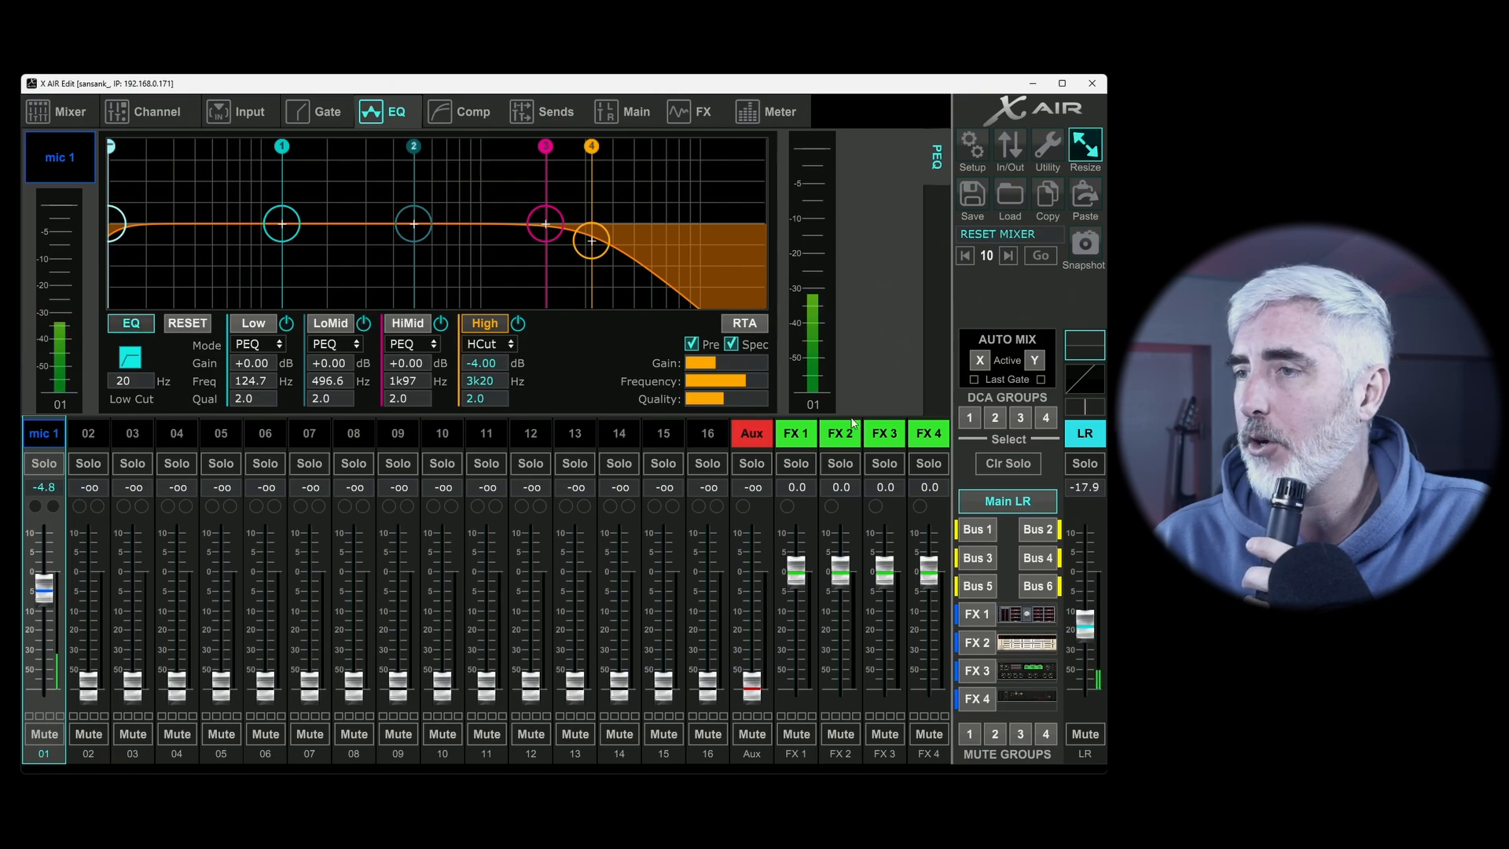
left_click_drag(602, 241, 703, 240)
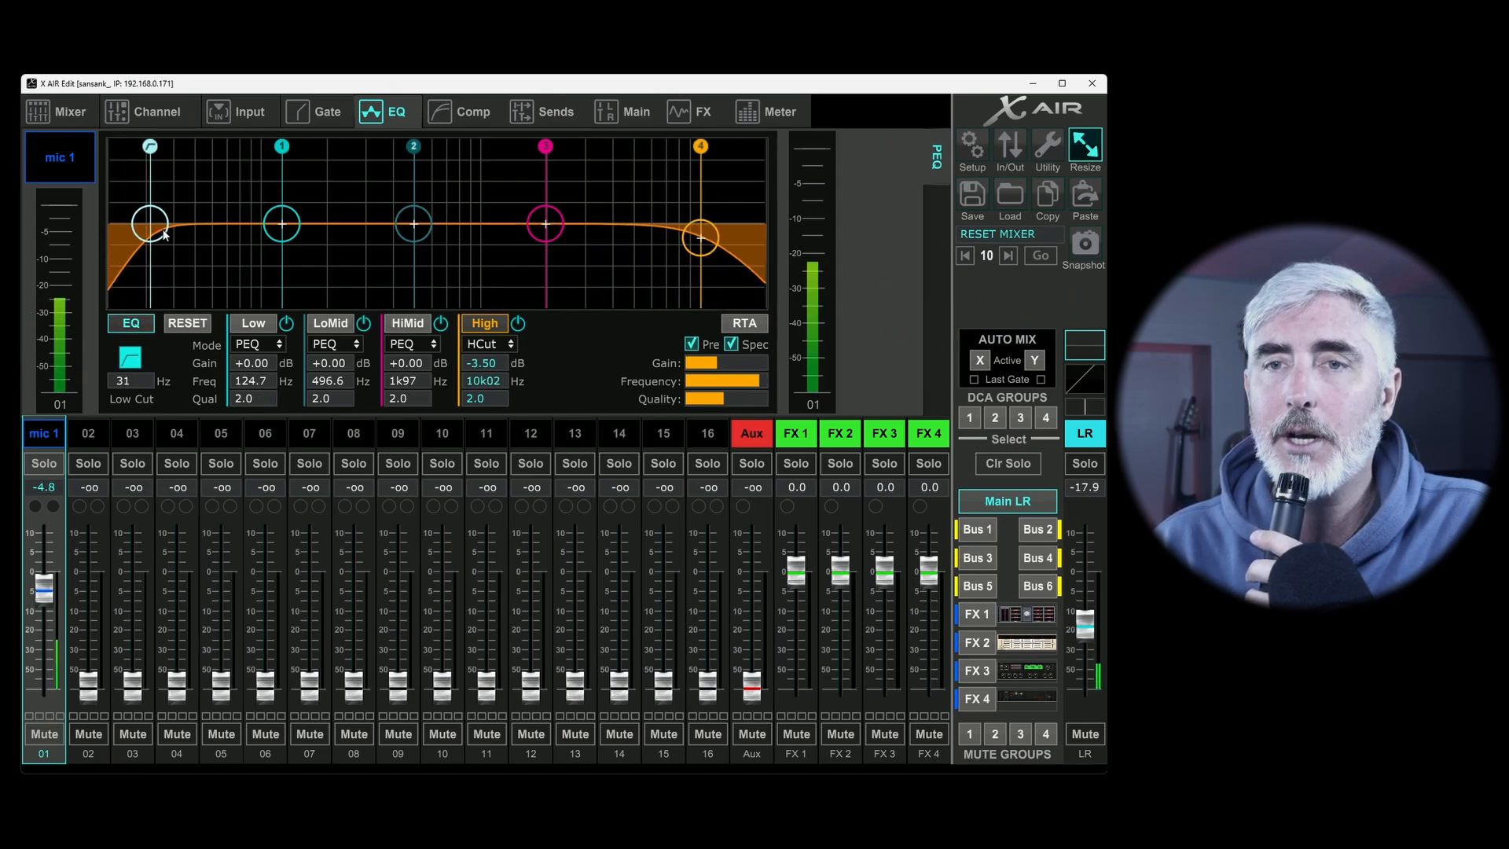
Sweep the low cut up to 400 Hz and back to 68 Hz, and cut HiMid -1.5 dB at 2k89 Hz and LoMid -2 dB at 432.5 Hz.
left_click_drag(164, 234, 288, 244)
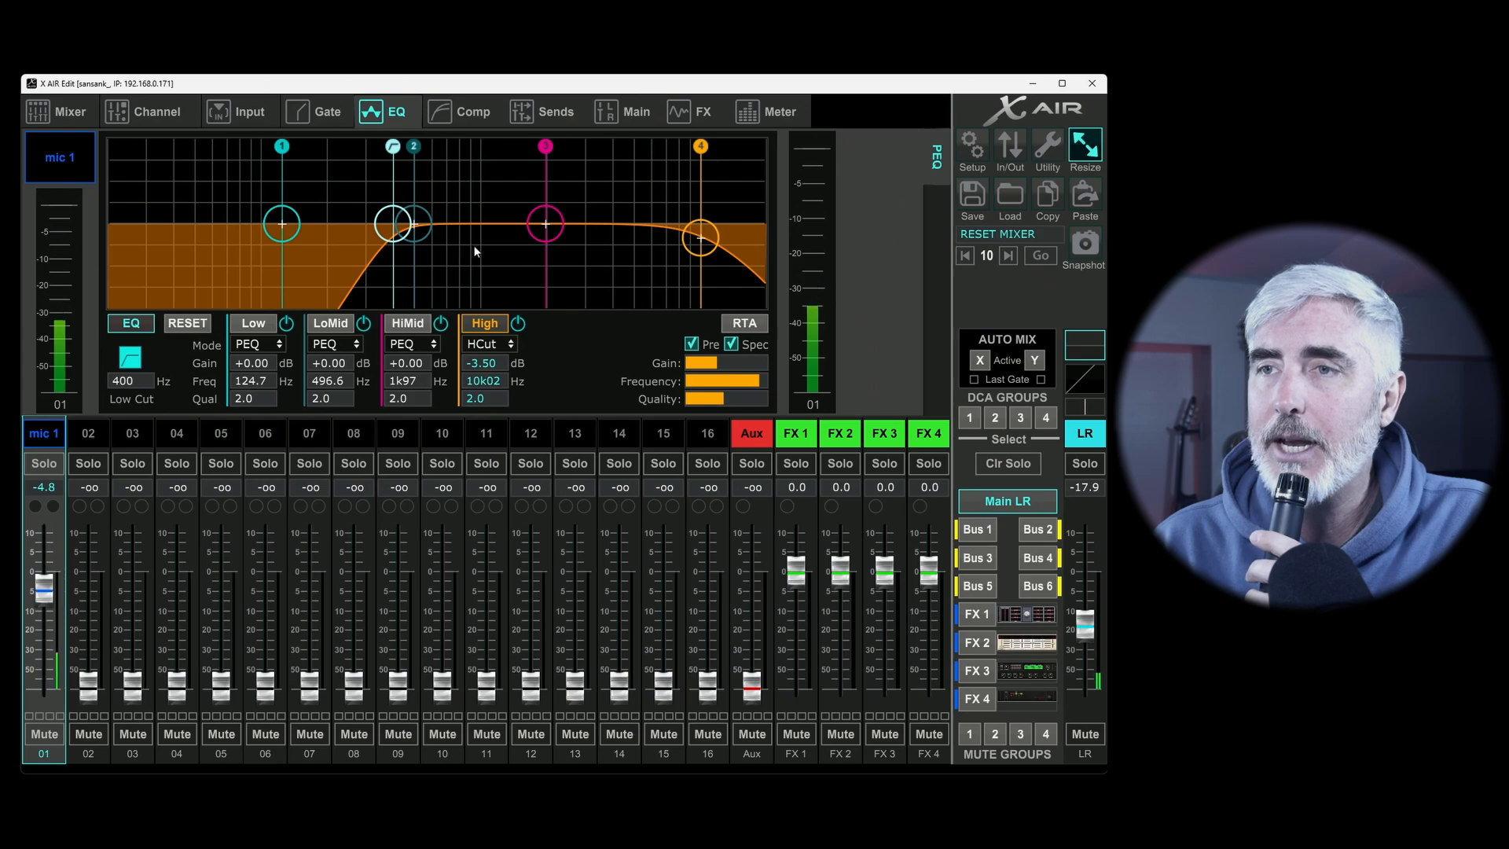
left_click_drag(558, 261, 593, 277)
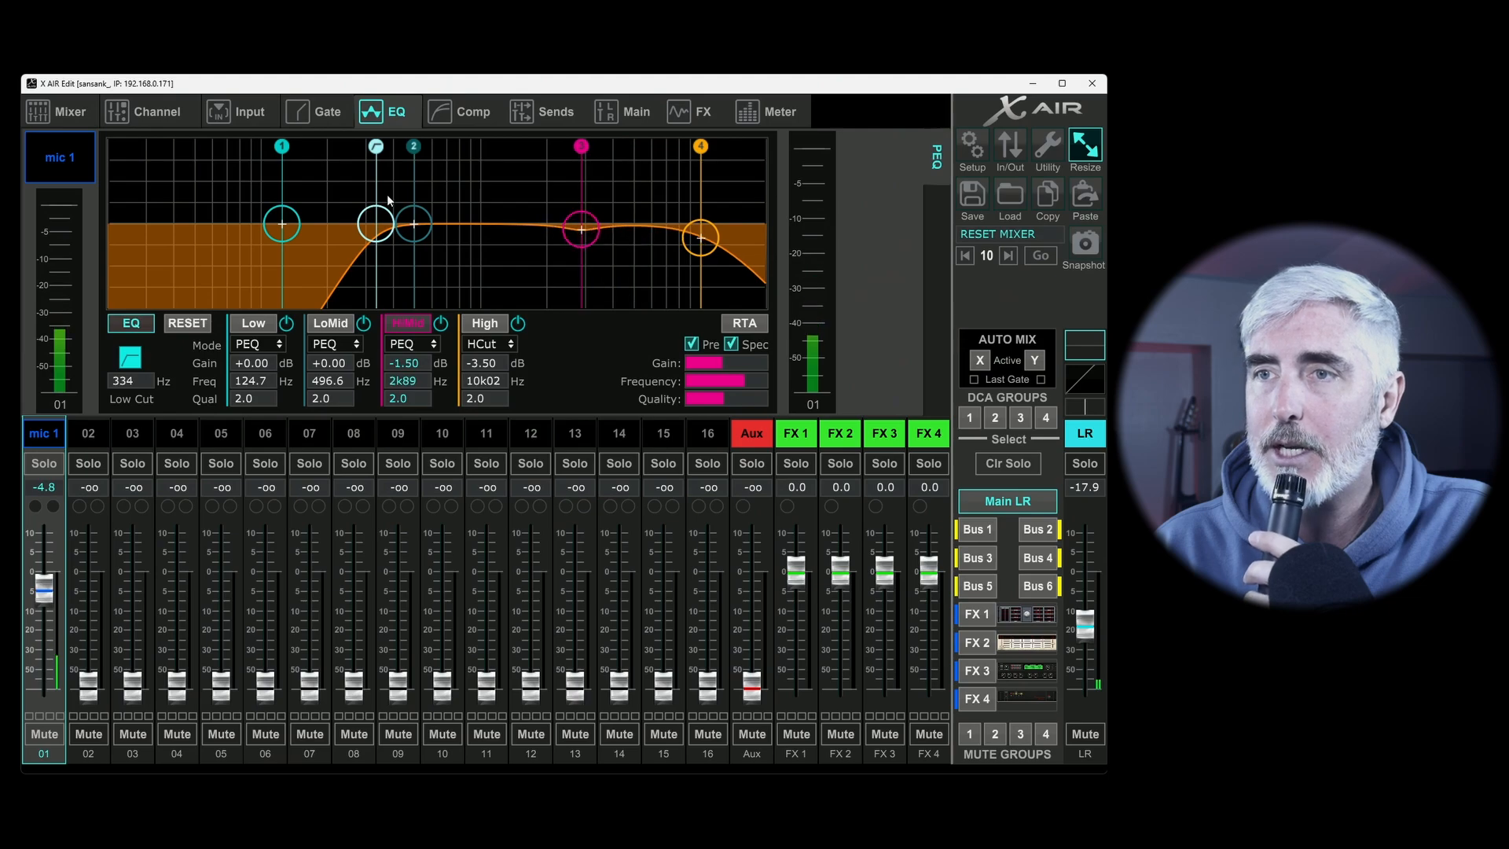
mouse_move(377, 221)
left_mouse_down()
mouse_move(225, 223)
mouse_move(413, 265)
mouse_move(379, 310)
mouse_move(264, 311)
mouse_move(606, 306)
mouse_move(540, 295)
mouse_move(336, 300)
mouse_move(672, 315)
mouse_move(399, 250)
left_mouse_up()
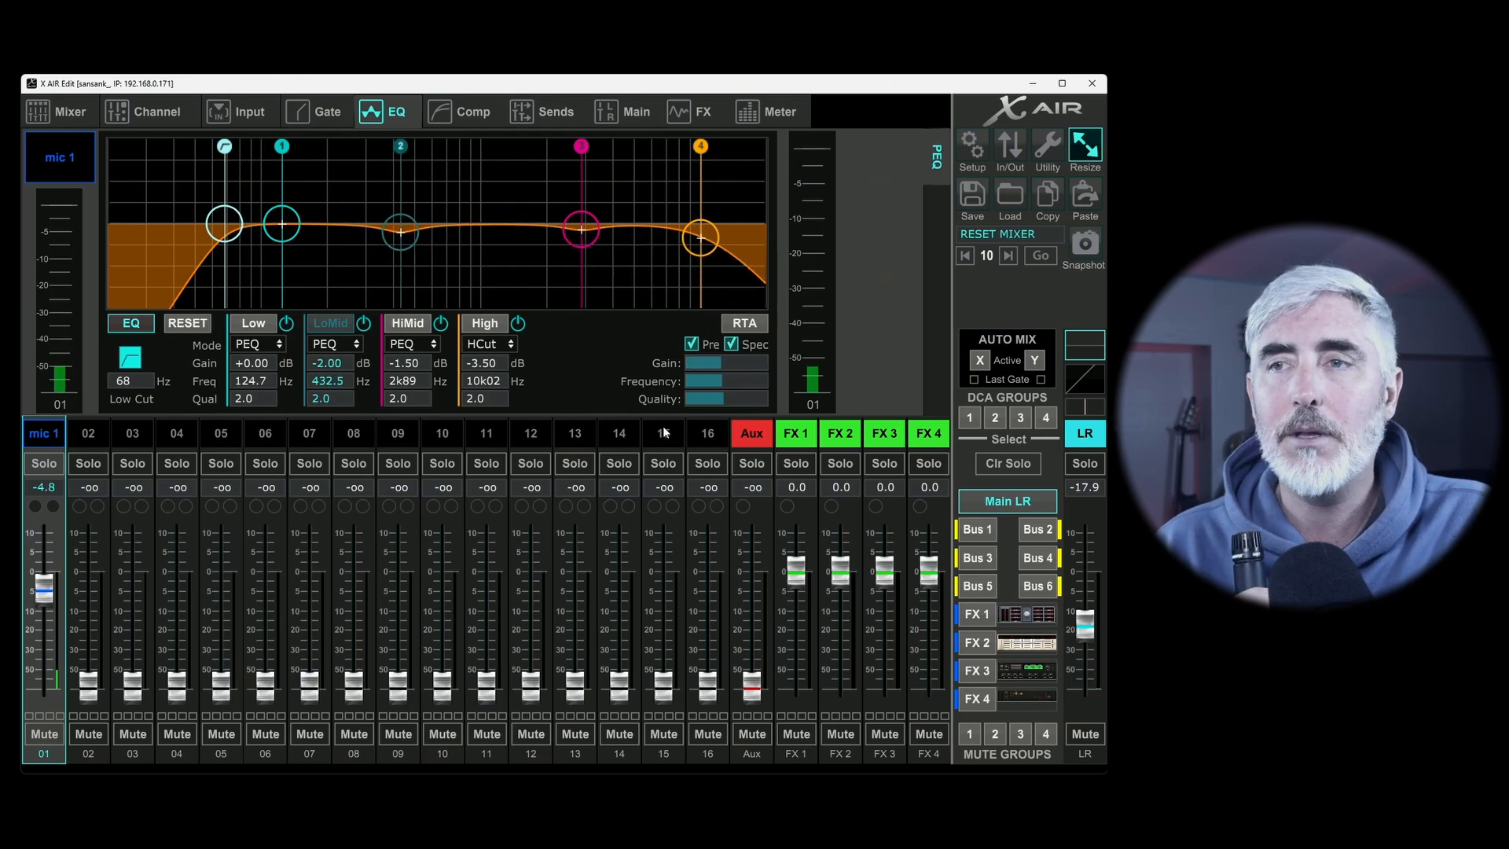
Reset the mic 1 EQ bands and pull the main LR fader all the way down.
left_click(182, 323)
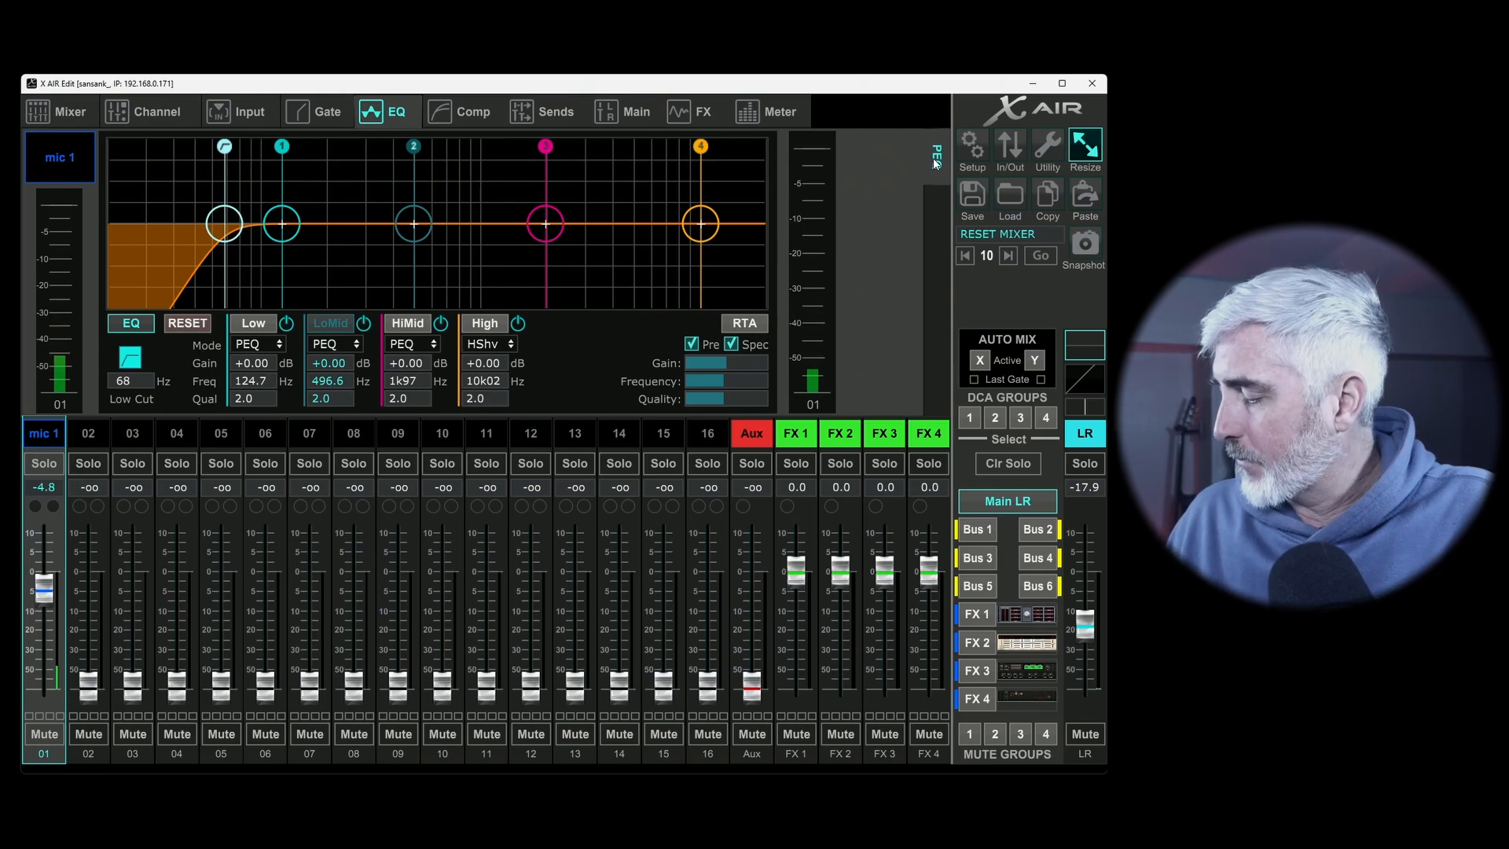
left_click_drag(1084, 638, 1084, 691)
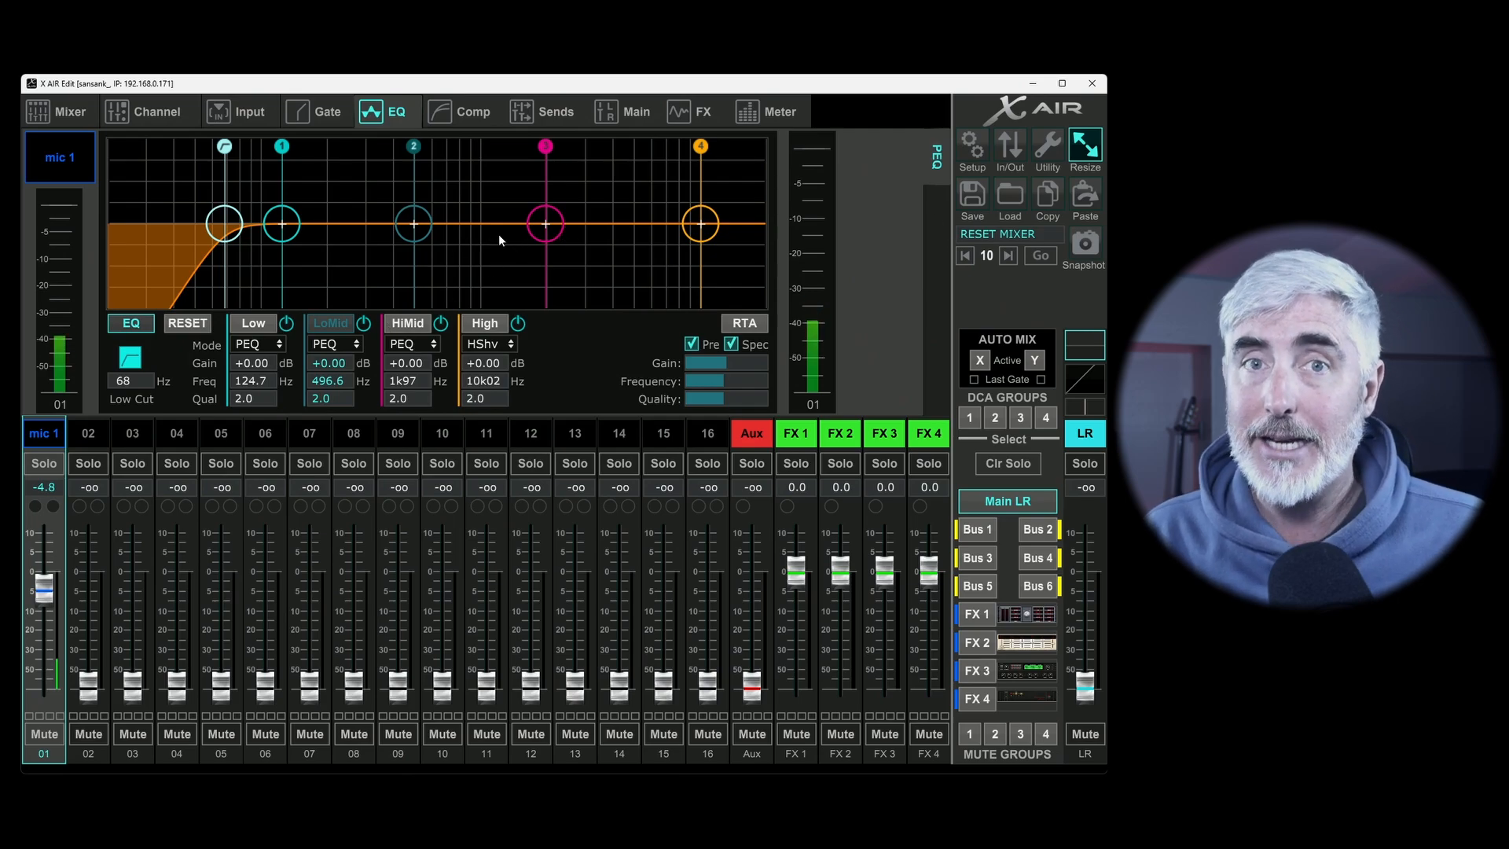
Examine the main LR's PEQ, TEQ and GEQ views, compare them with the mic 1 EQ, and return to the LR's PEQ.
left_click(1086, 434)
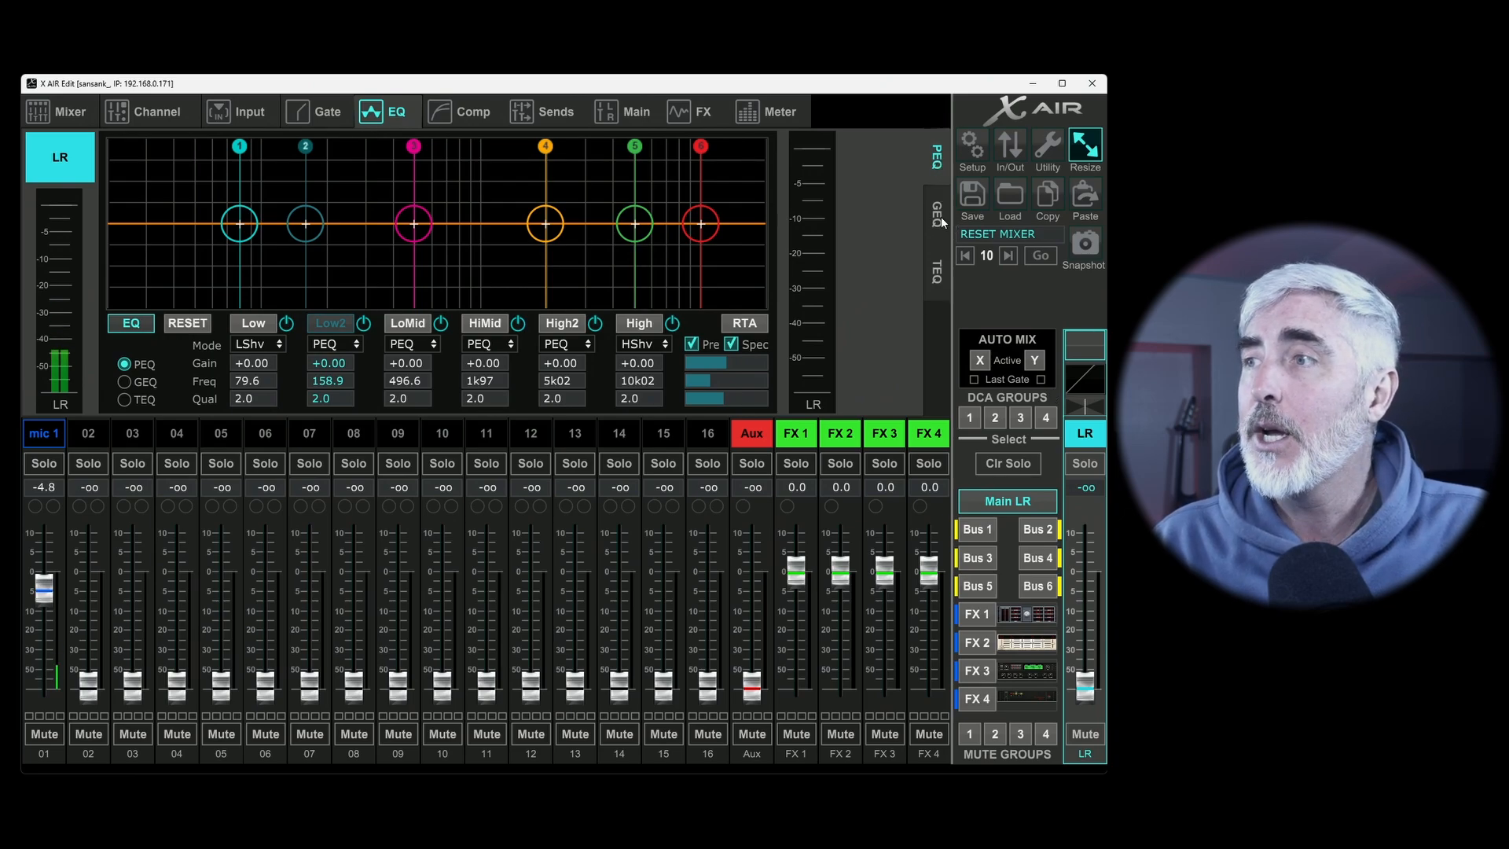
left_click(941, 275)
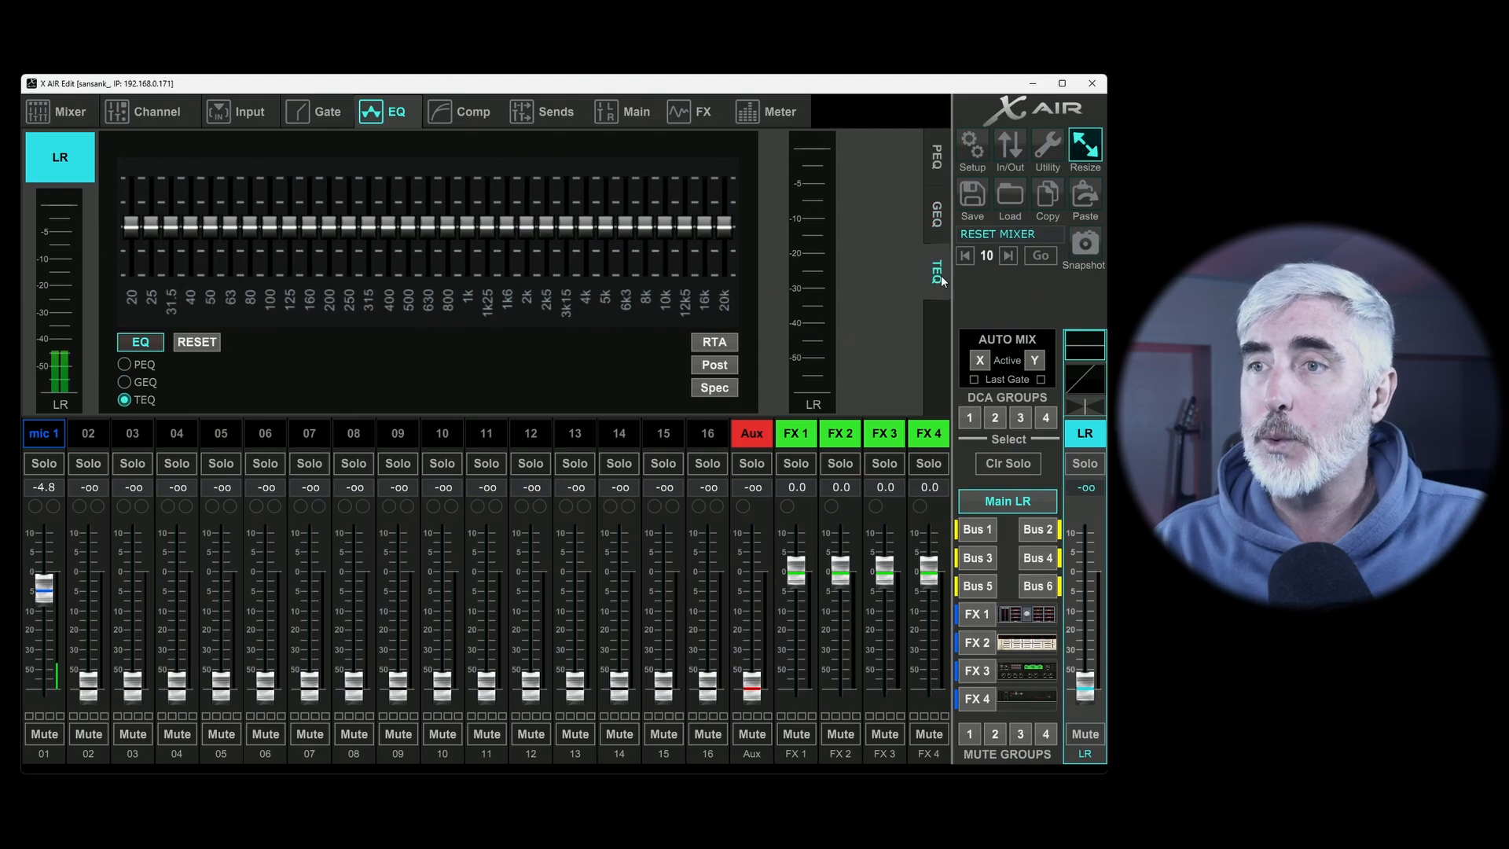
left_click(934, 212)
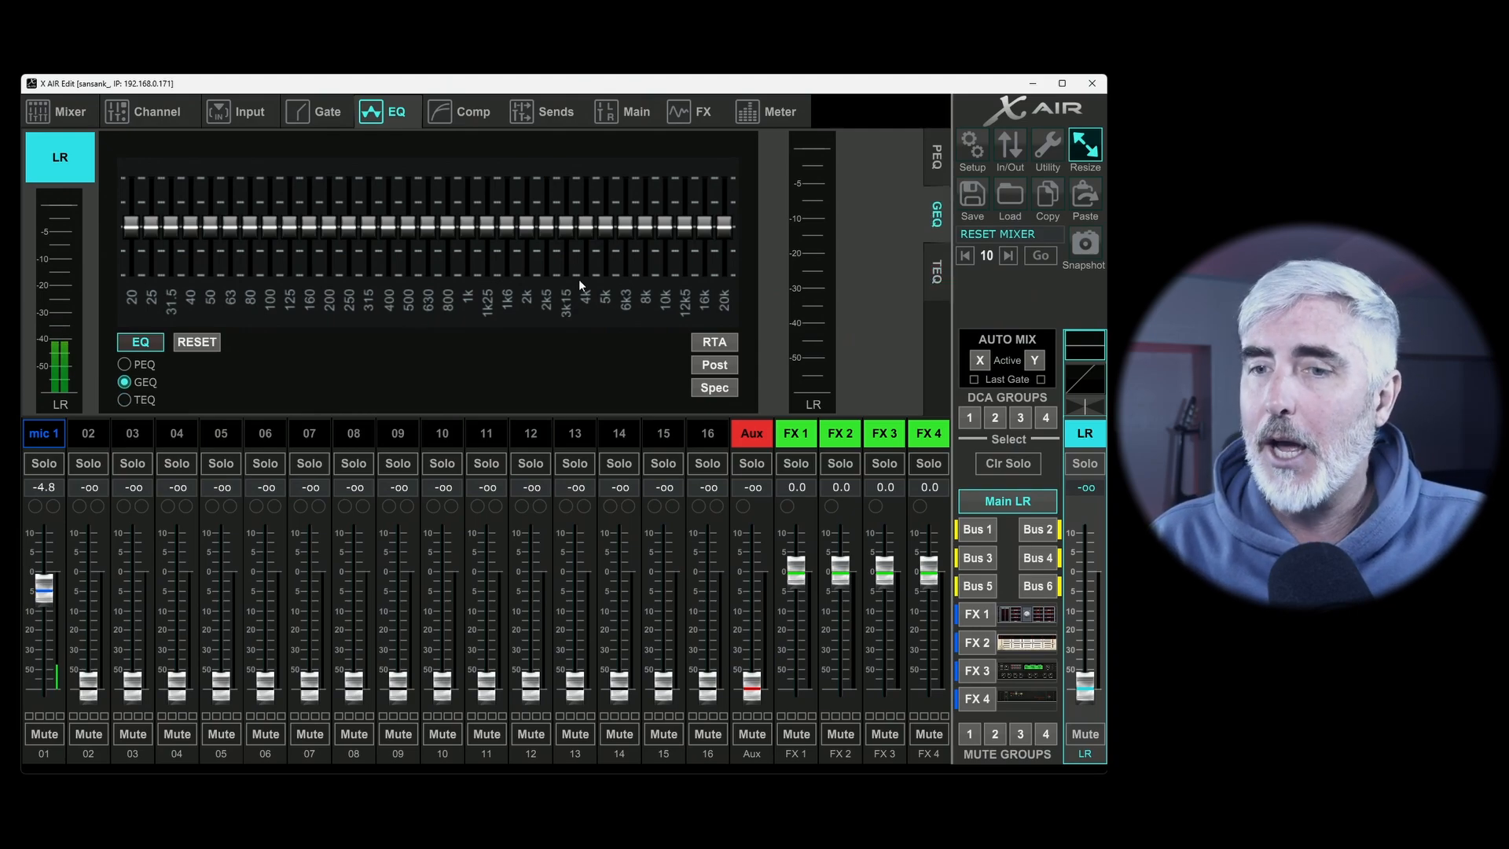
left_click(54, 432)
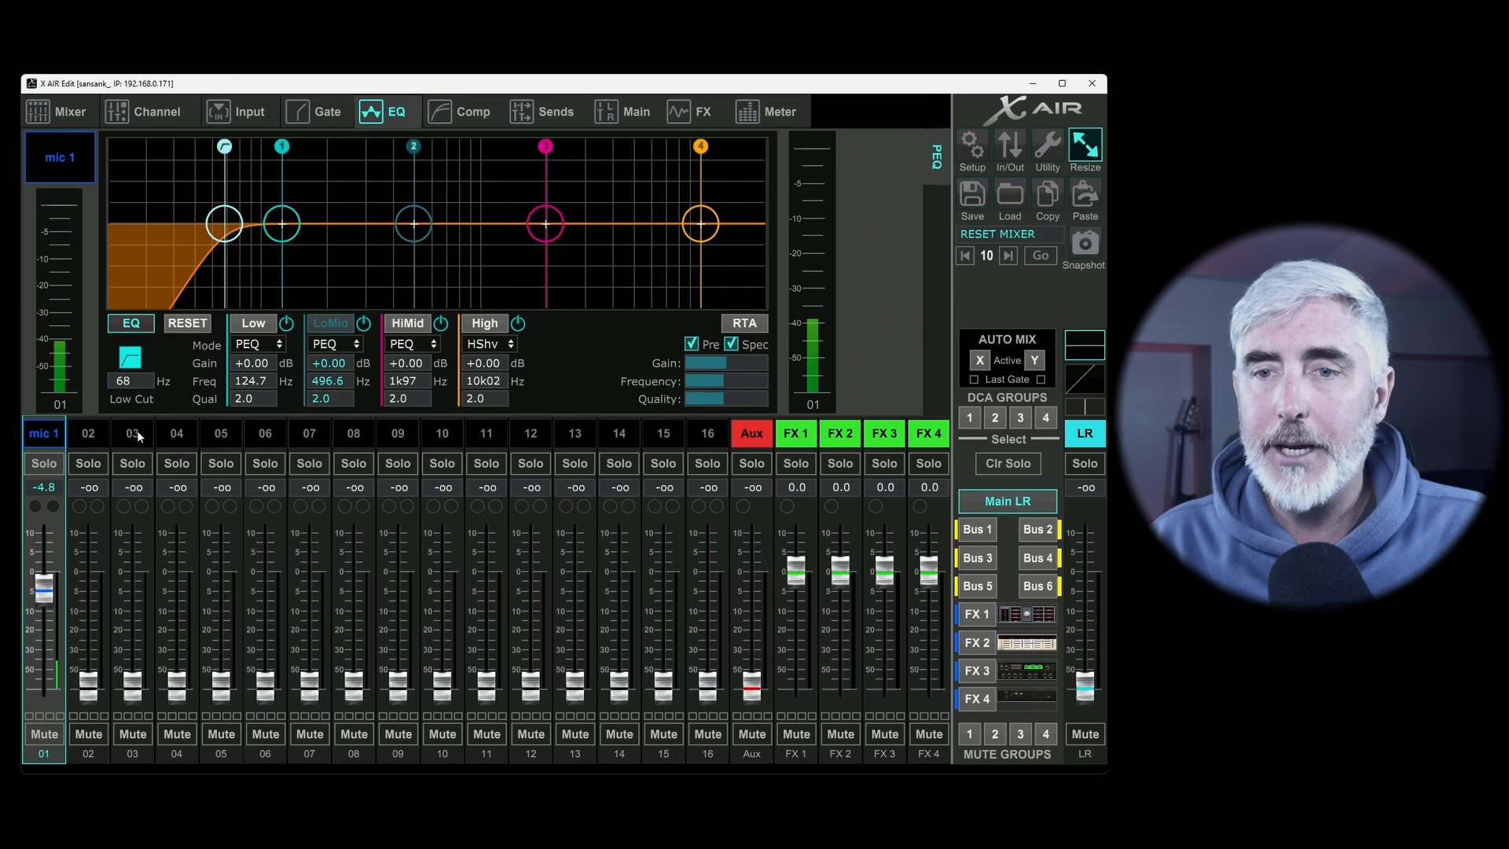
left_click(1088, 438)
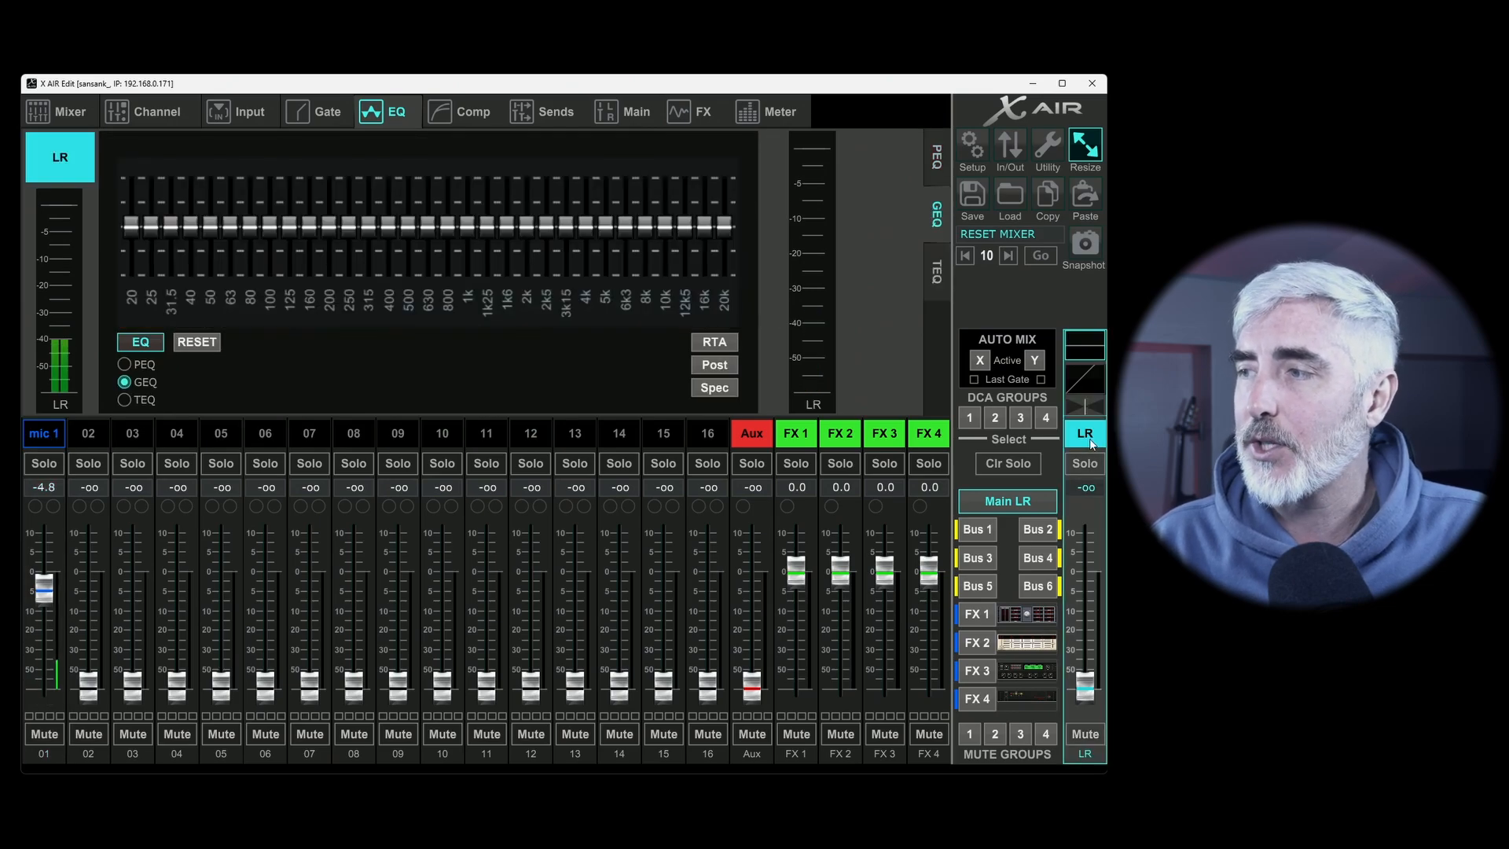
left_click(927, 172)
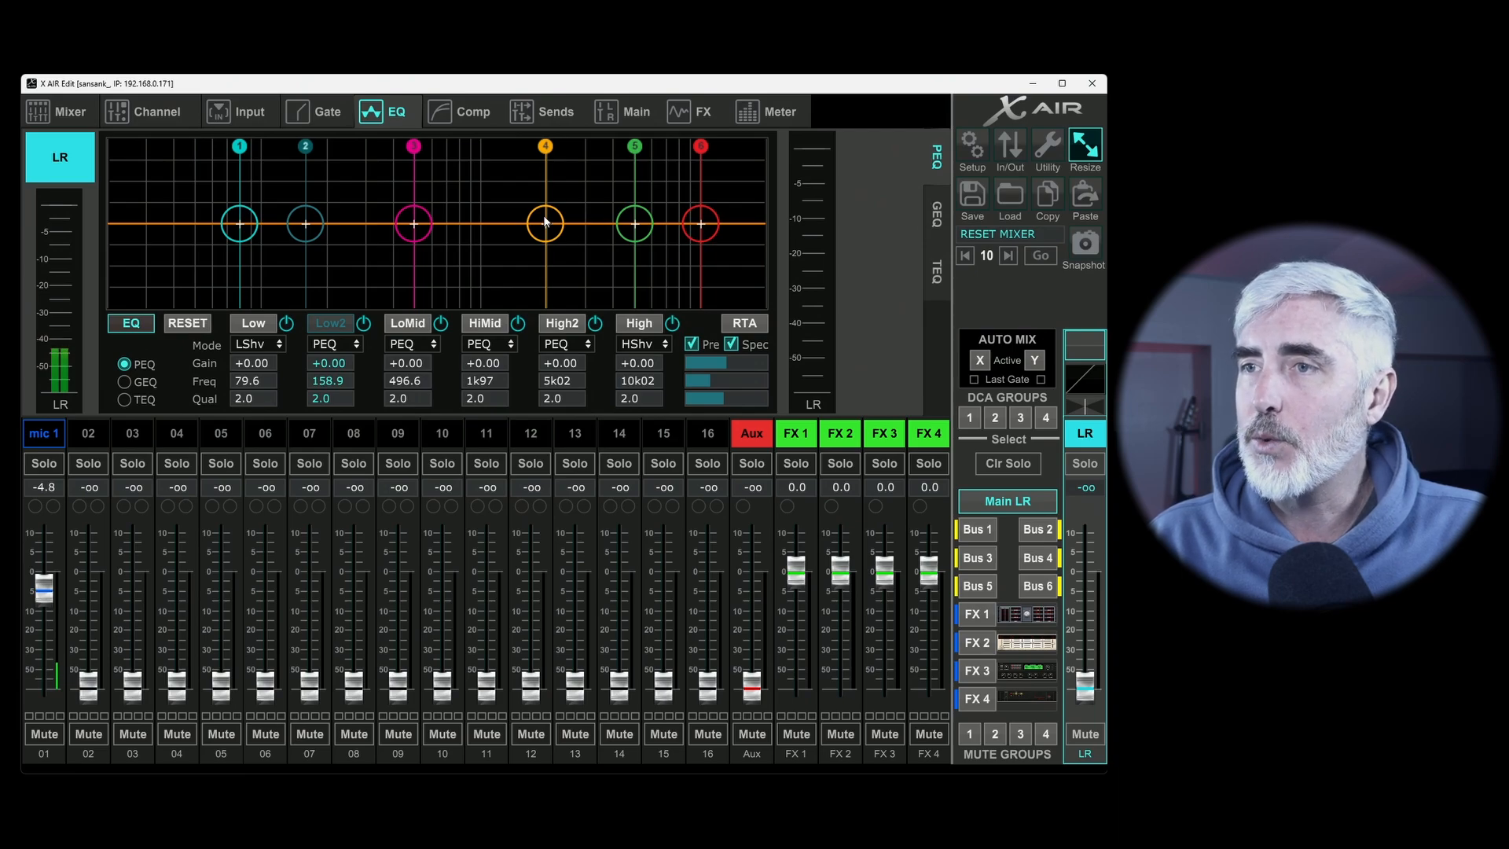
Cut the LR's HiMid band to about -11 dB at 1k55 Hz, move it higher with less cut, then cut LoMid and slightly boost High2.
left_click_drag(545, 222, 522, 270)
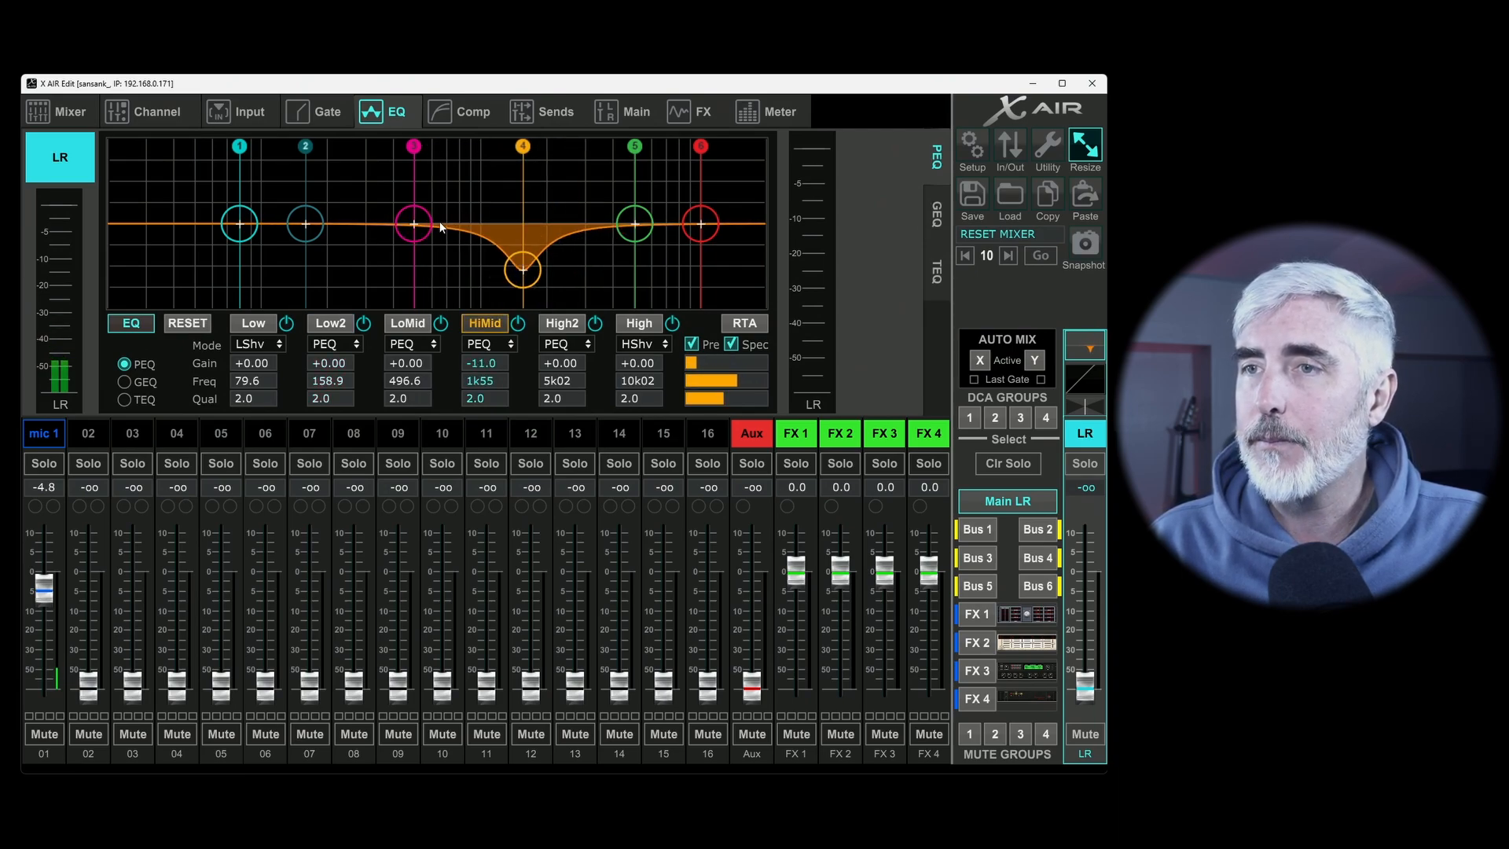
left_click_drag(413, 225, 407, 249)
left_click_drag(522, 270, 589, 248)
mouse_move(409, 248)
left_mouse_down()
mouse_move(429, 212)
mouse_move(506, 196)
mouse_move(404, 258)
mouse_move(433, 250)
left_mouse_up()
mouse_move(635, 224)
left_mouse_down()
mouse_move(538, 230)
mouse_move(637, 220)
left_mouse_up()
Switch the main LR to GEQ and cut the 1k band to about -9 dB, 1k25 to about -5.5 dB and 800 to about -4.5 dB.
left_click(938, 219)
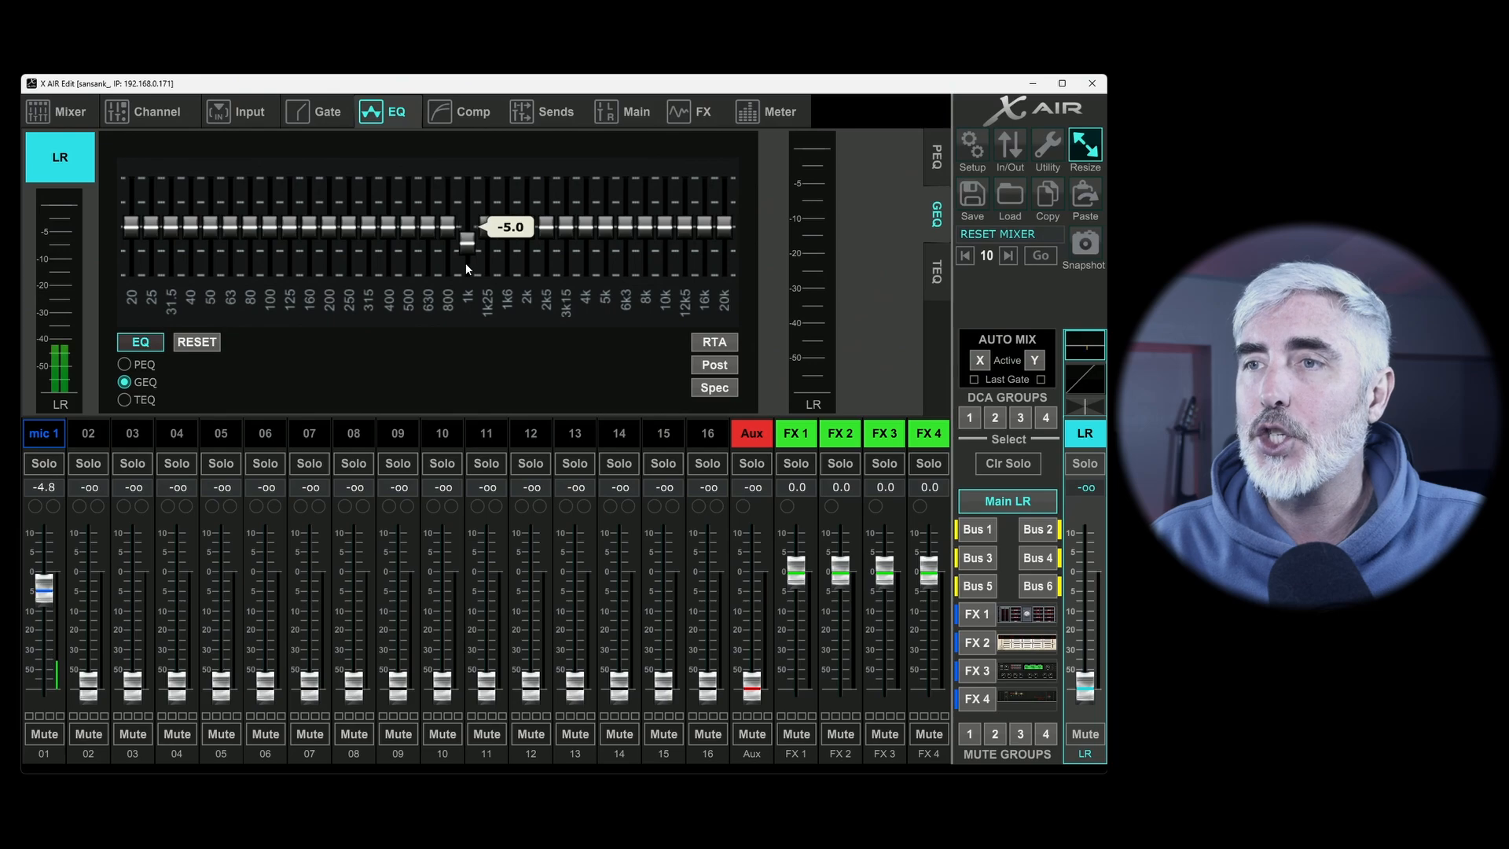
left_click_drag(465, 263, 485, 210)
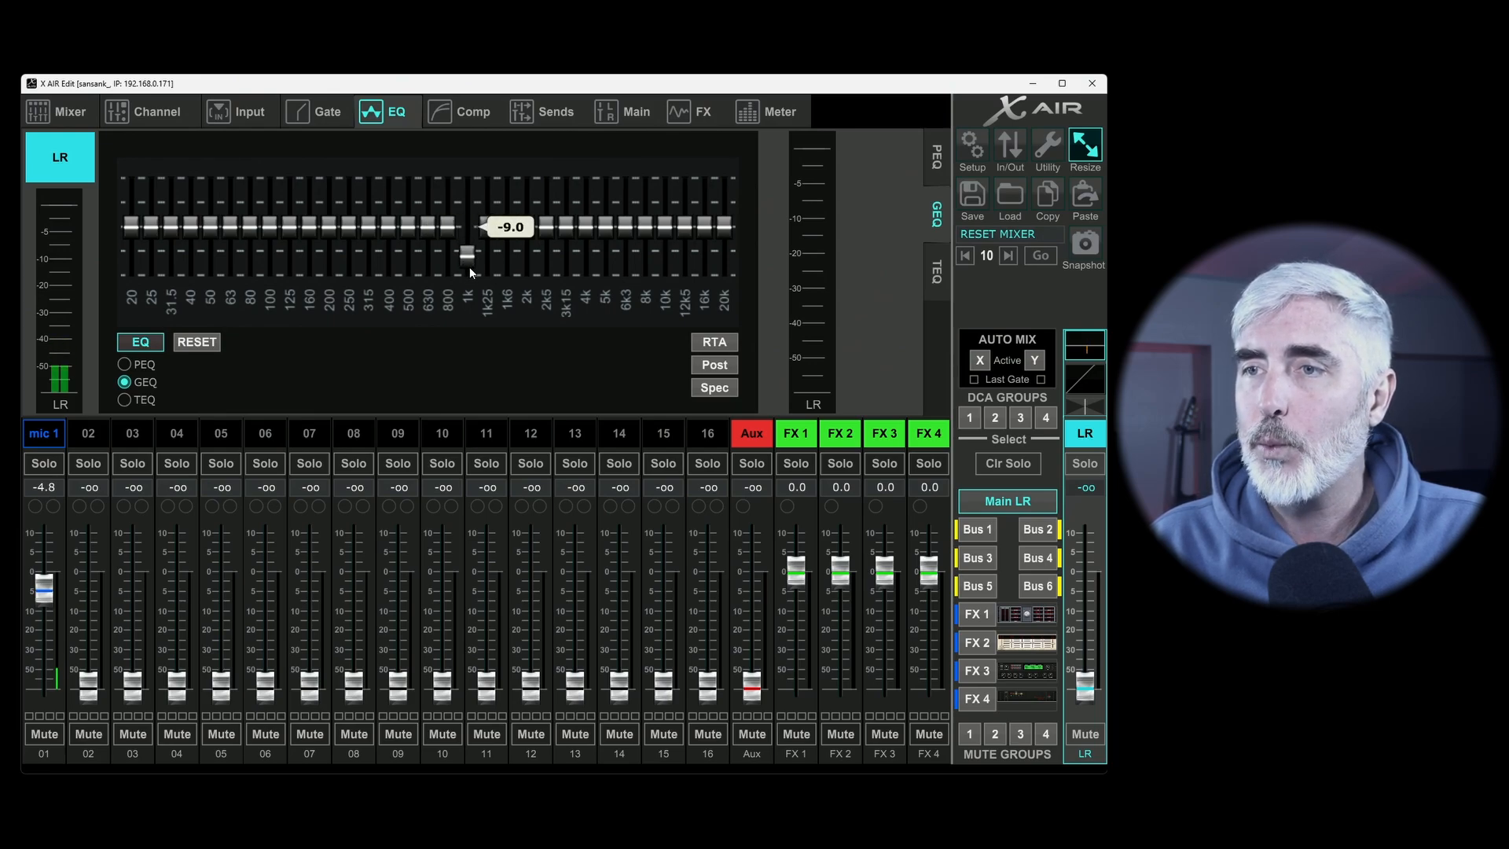
left_click_drag(484, 229, 485, 255)
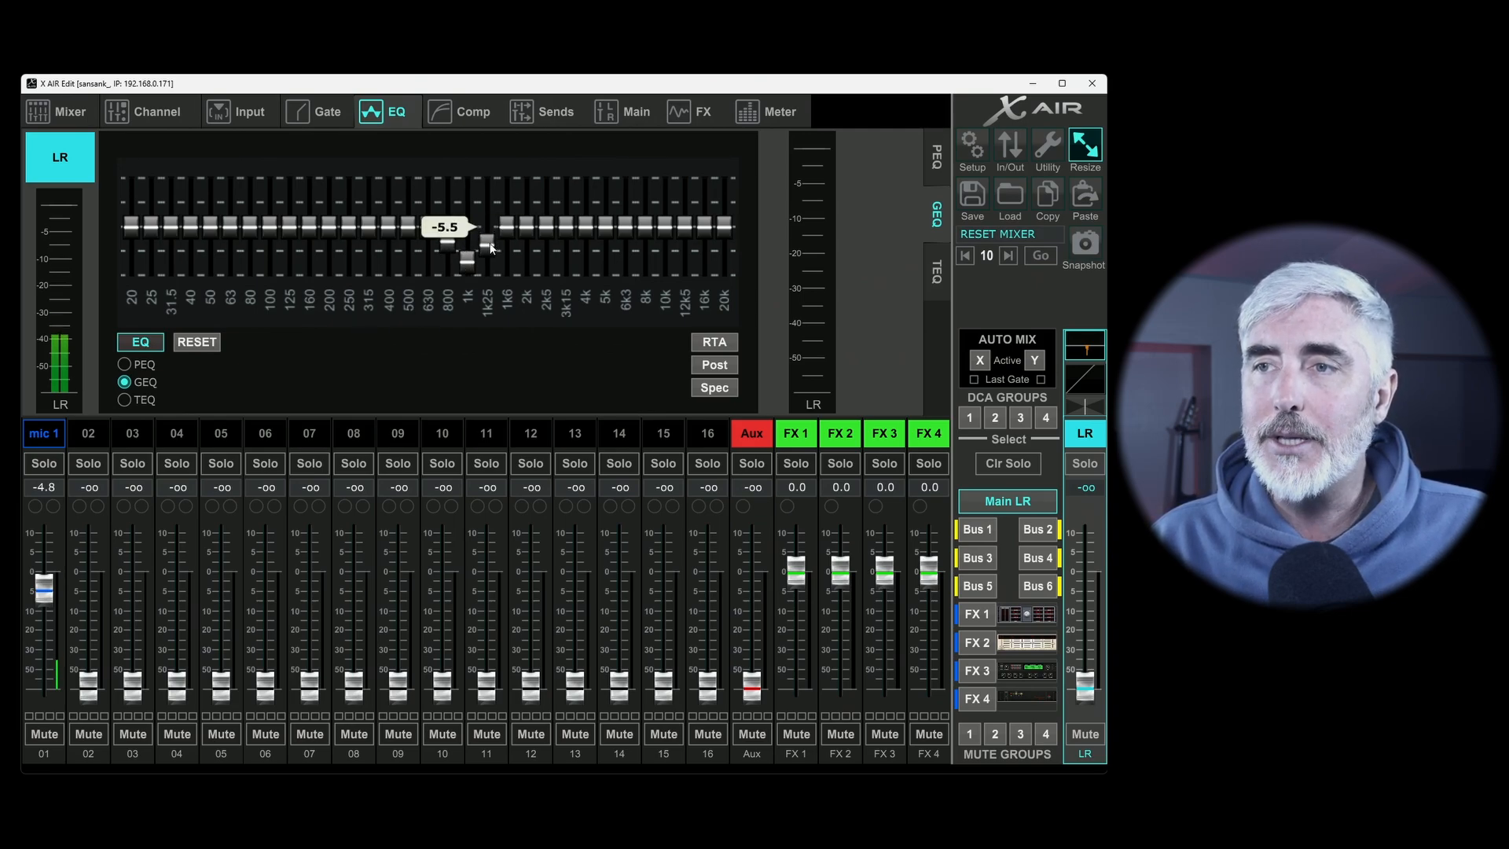
left_click_drag(449, 241, 456, 239)
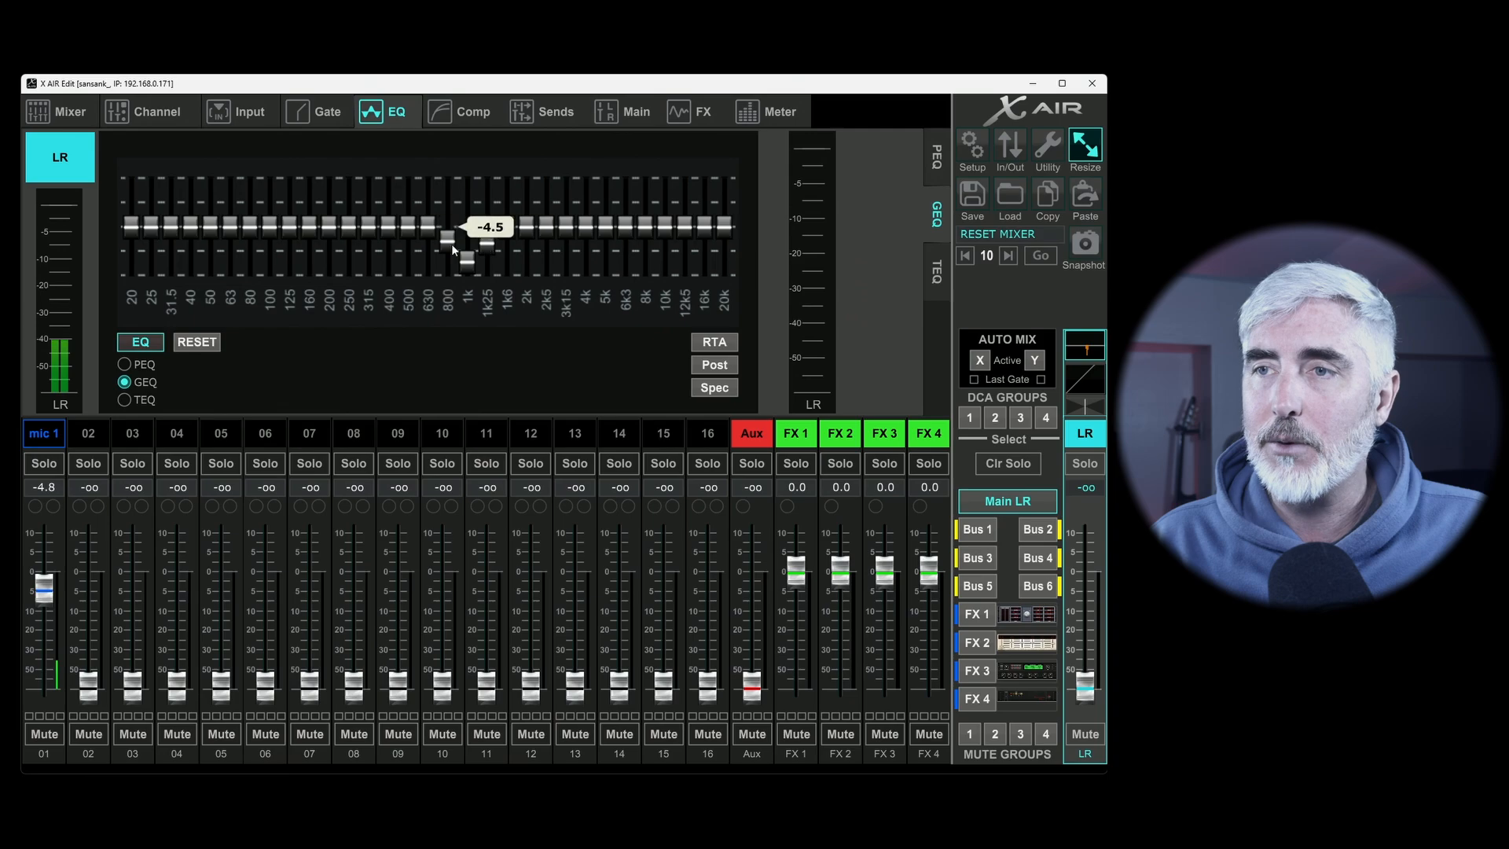
Switch the main LR to TEQ and ease the cuts on its 1k25 and 800 bands.
left_click(937, 271)
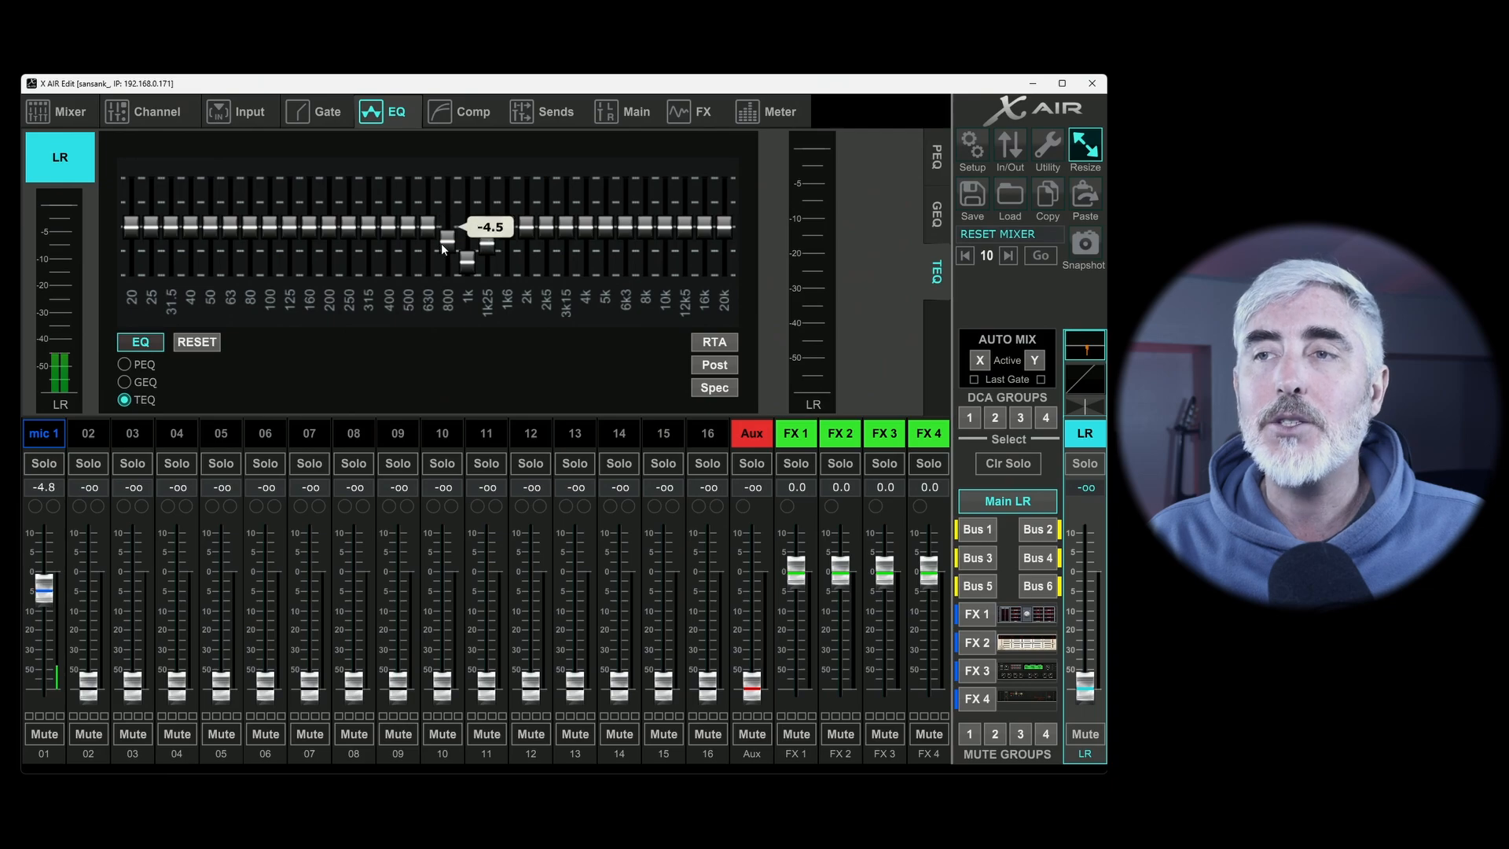
left_click_drag(490, 236, 450, 230)
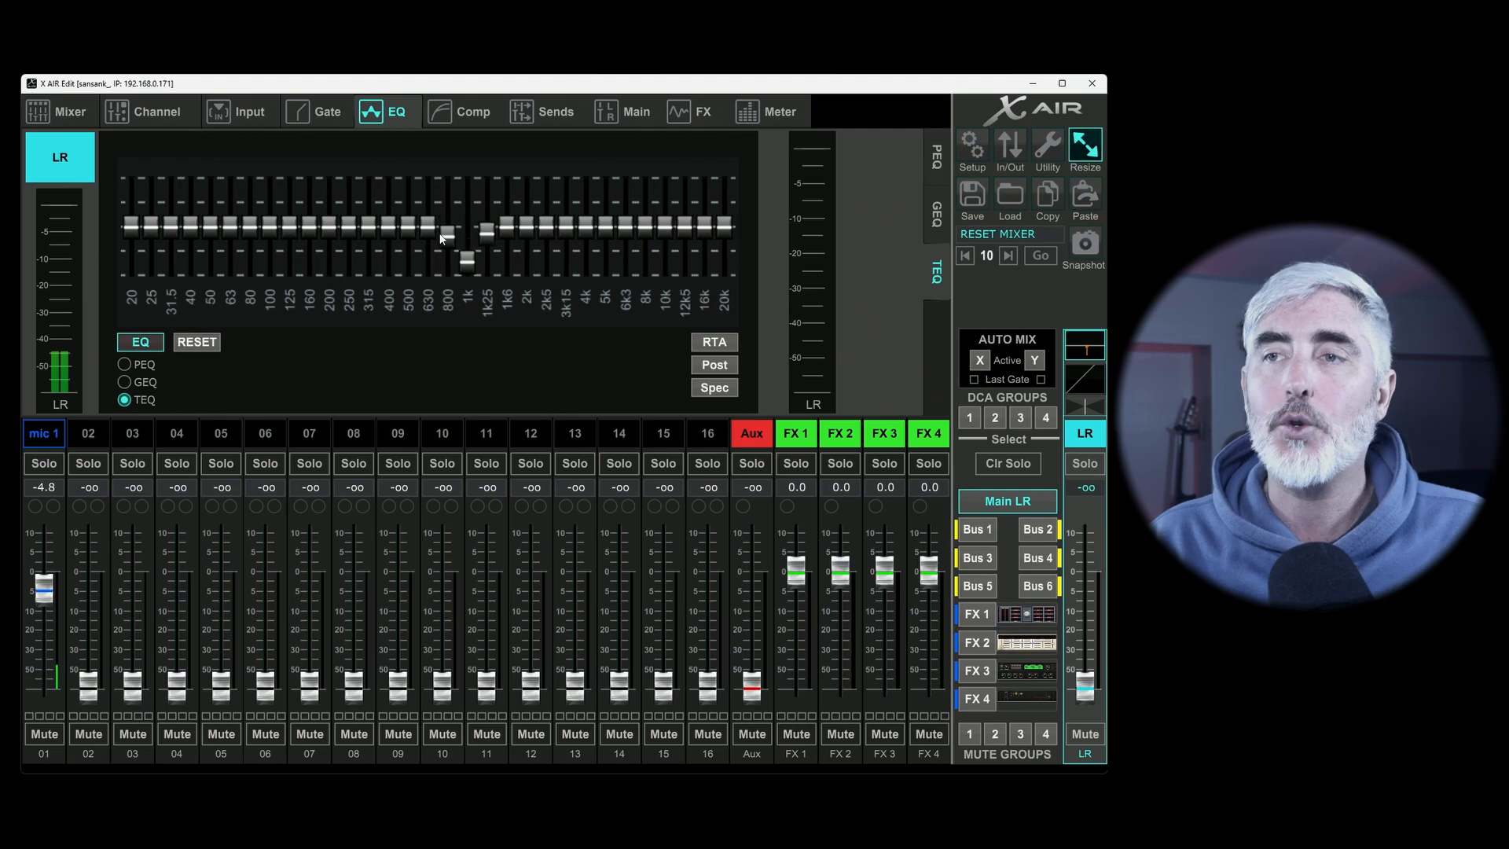
Compare the main LR's GEQ, PEQ and TEQ views, finish on PEQ, and show the mic 1 channel's EQ.
left_click(938, 224)
left_click(943, 165)
left_click(939, 227)
left_click(937, 216)
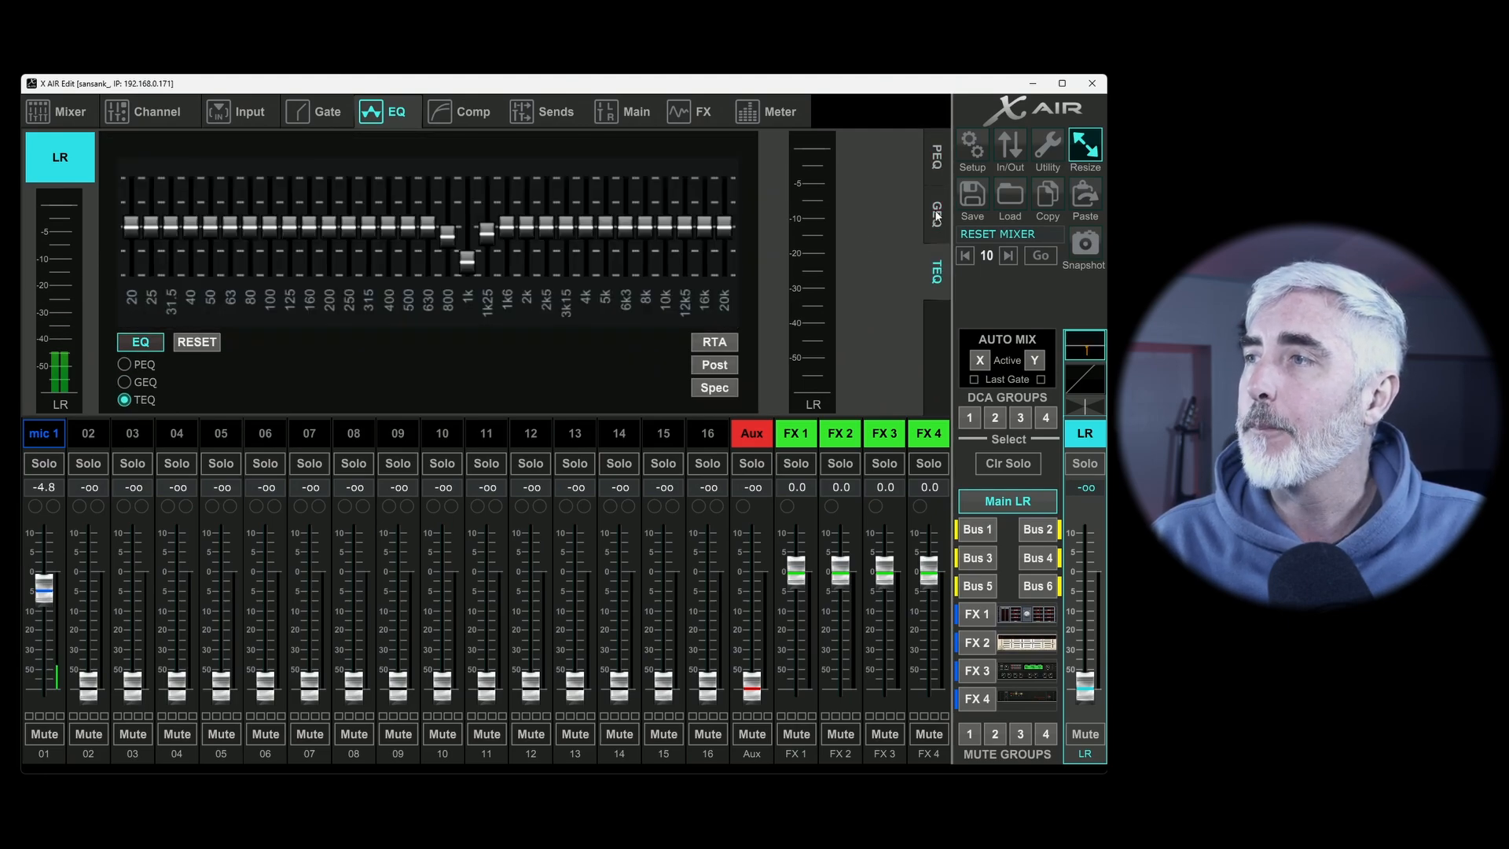
left_click(940, 216)
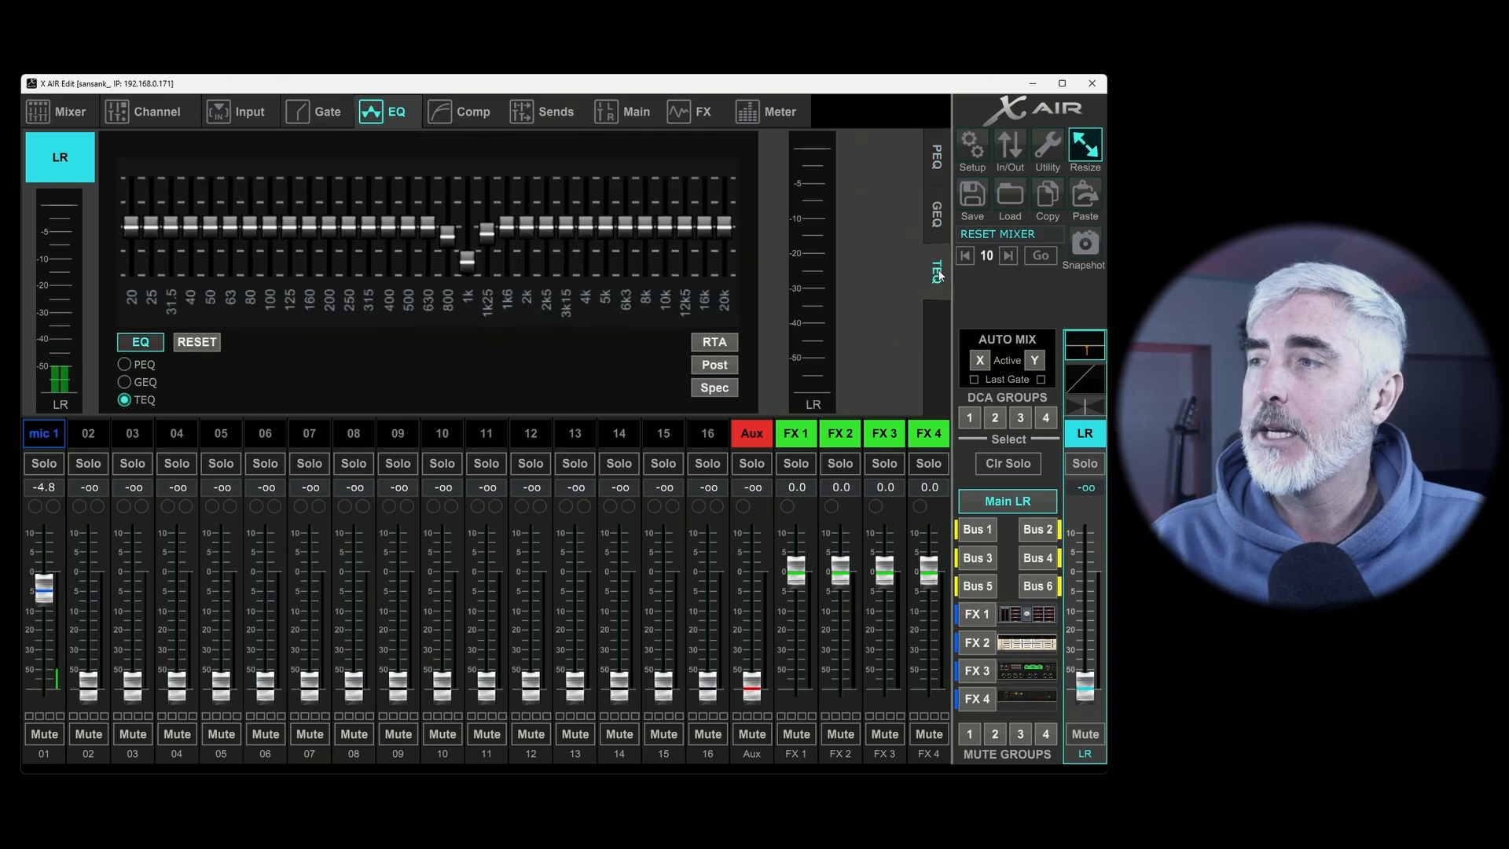
left_click(938, 213)
left_click(933, 228)
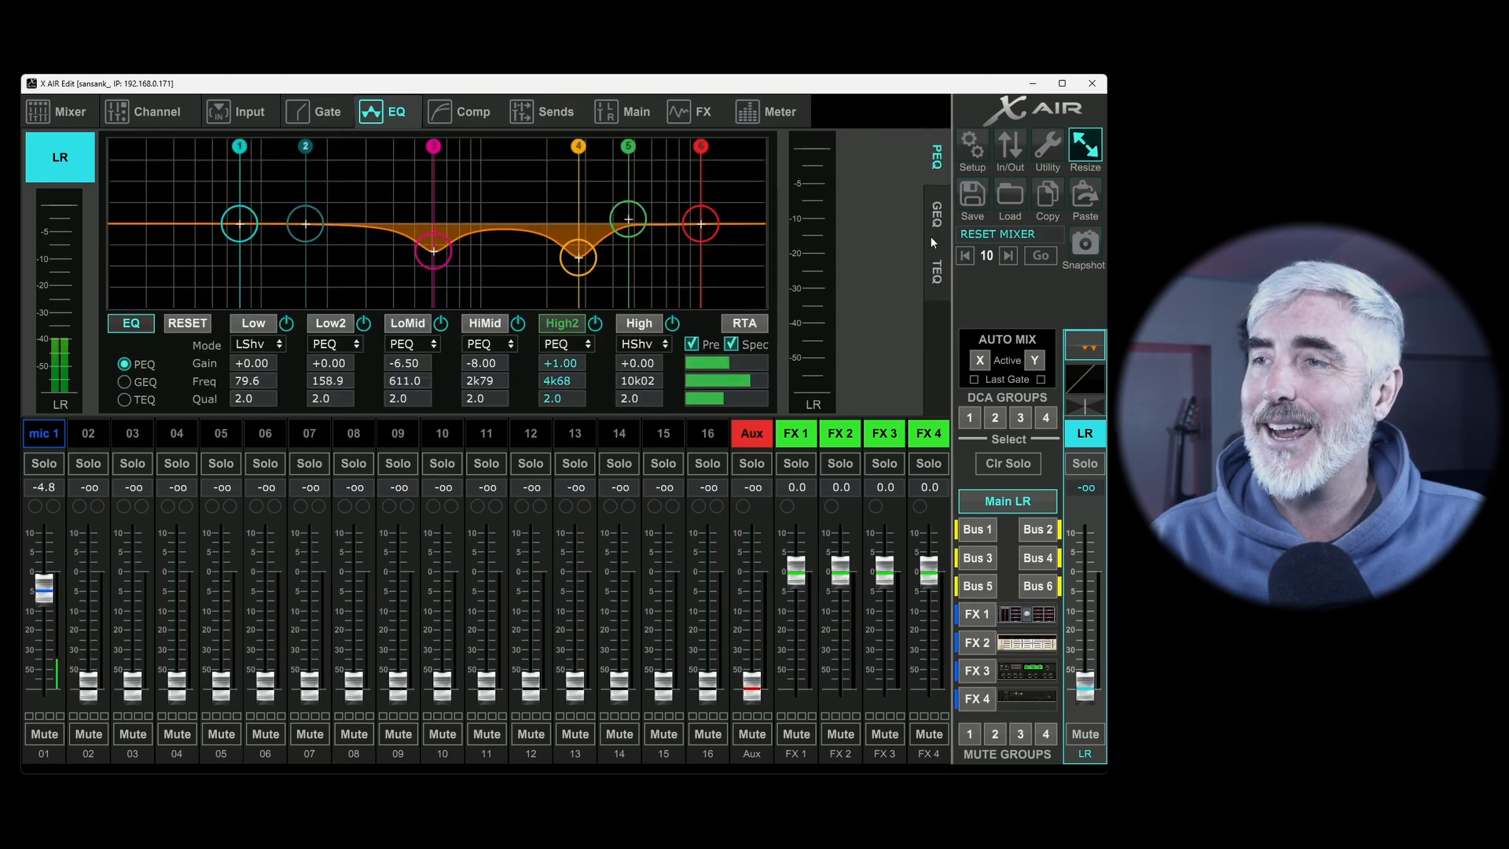
left_click(43, 435)
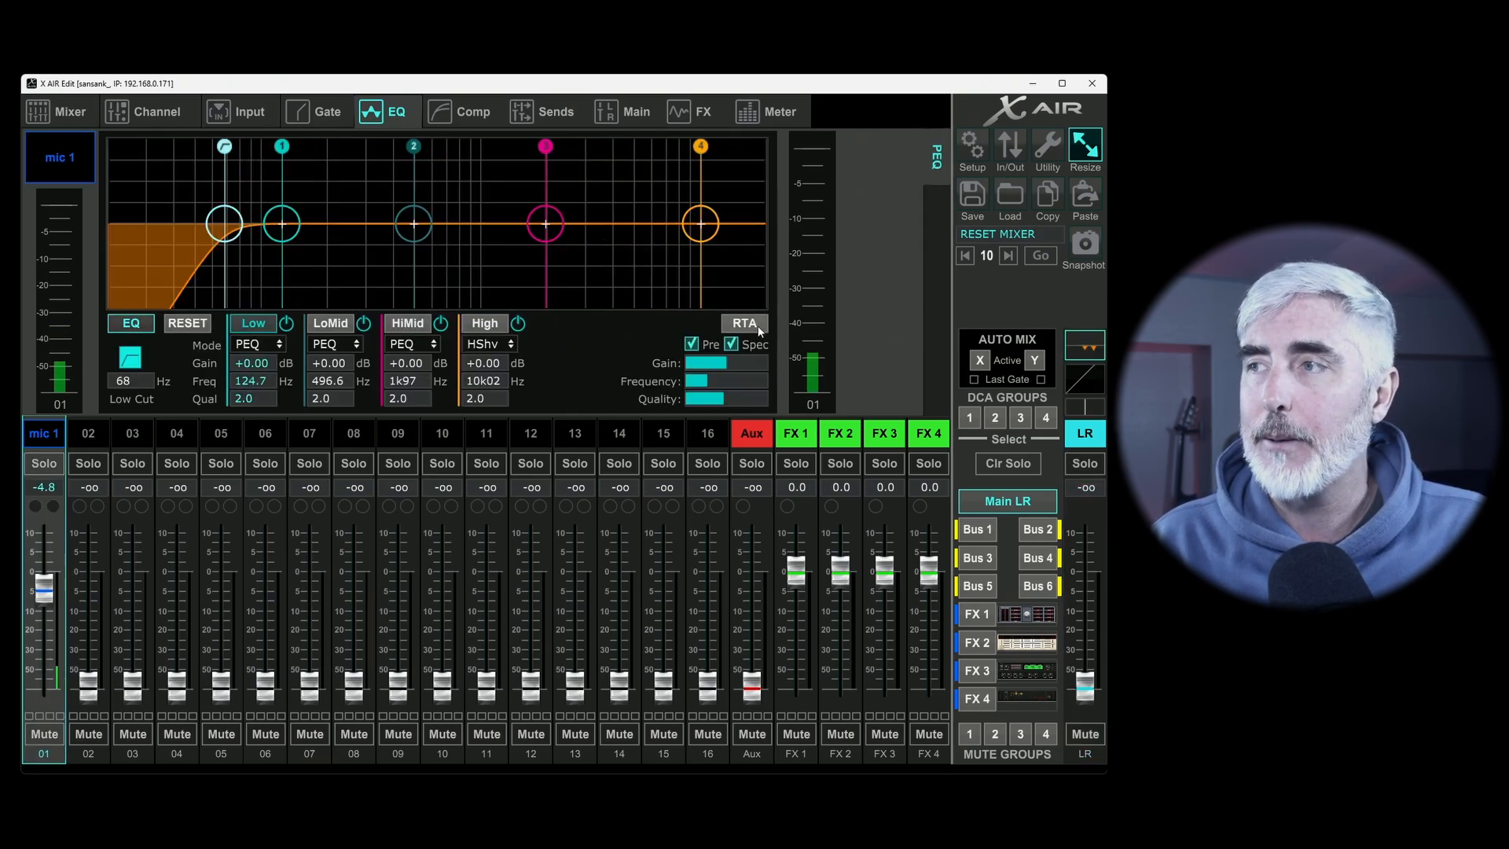